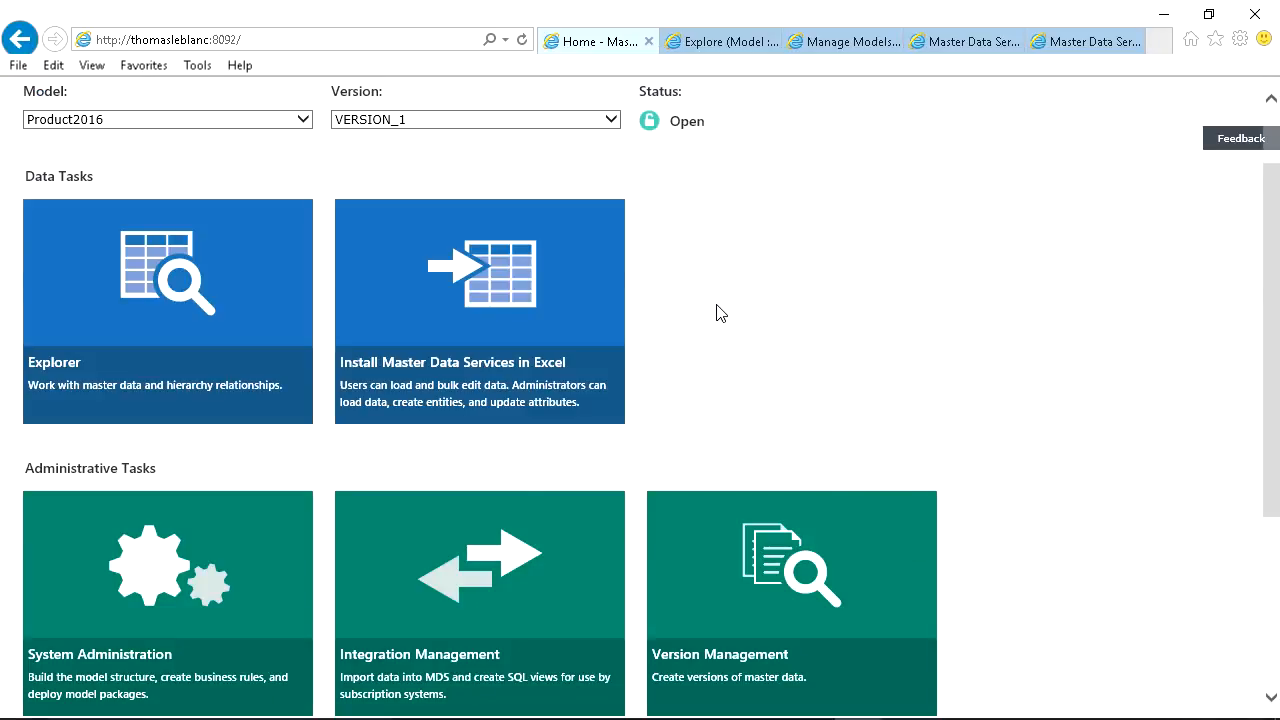
Select the Product model and its VERSION_1 version on the Master Data Services home page.
scroll(716, 313, "up", 1)
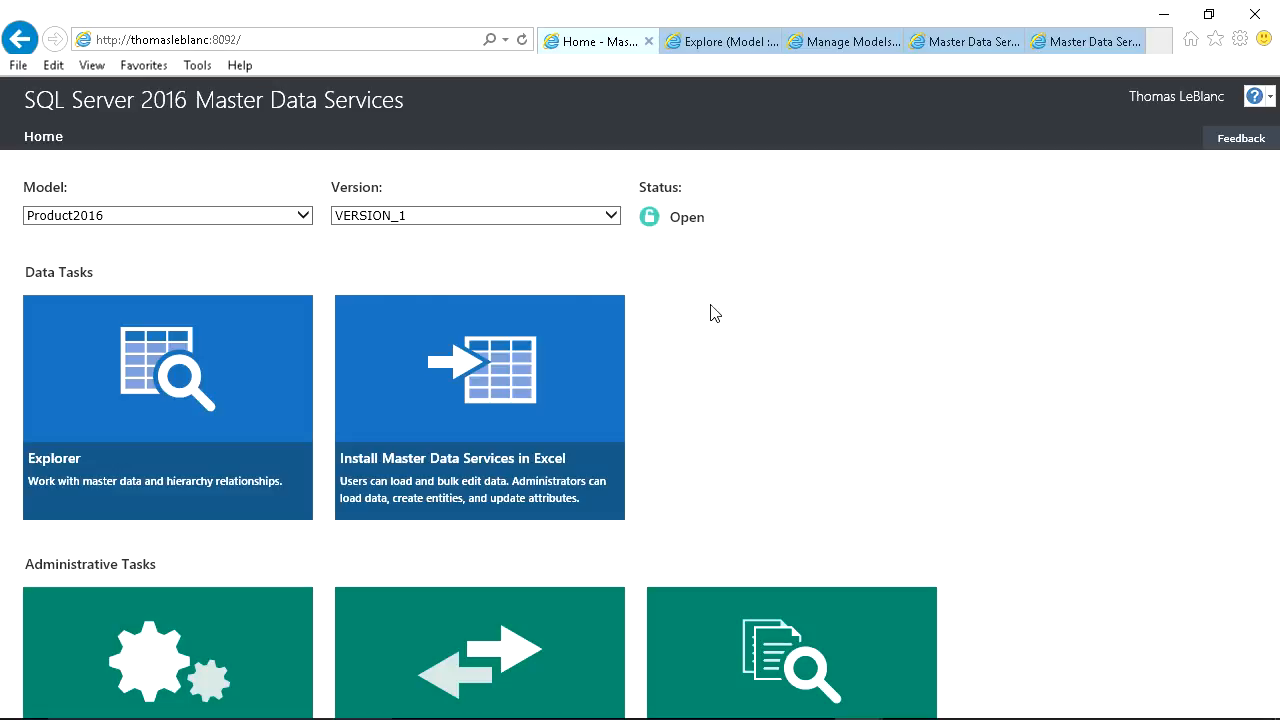
left_click(224, 222)
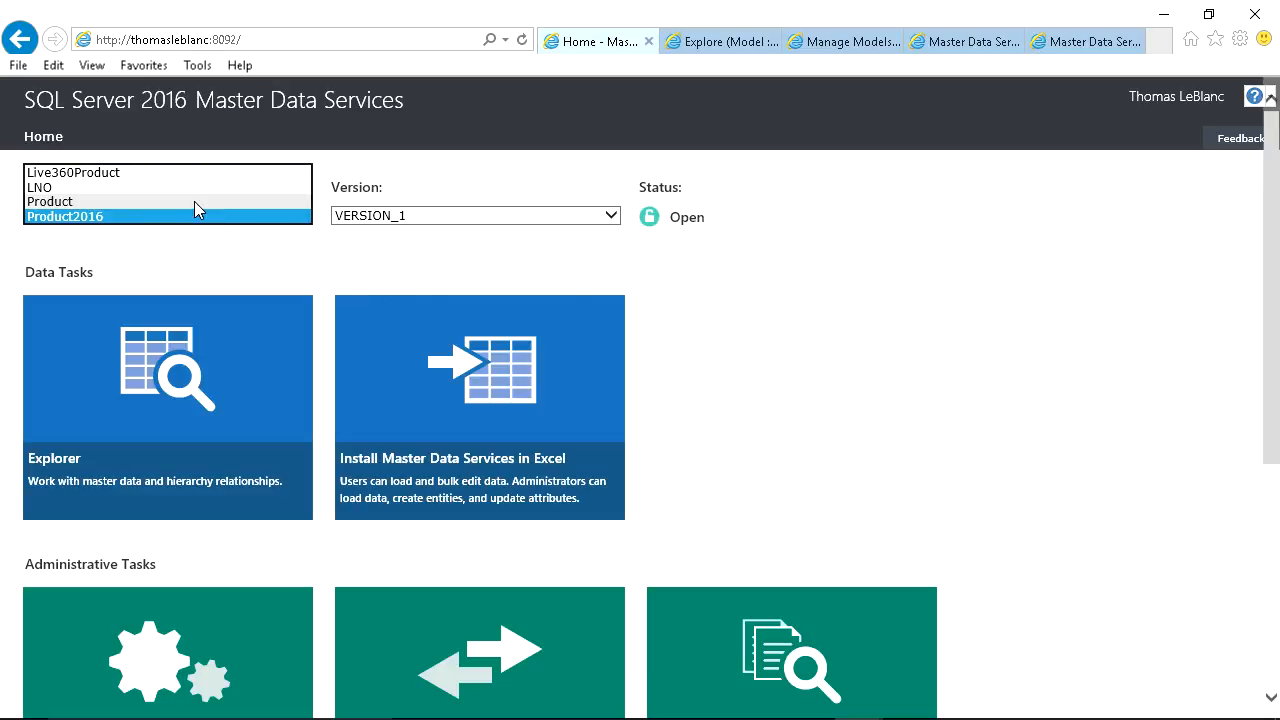
left_click(137, 194)
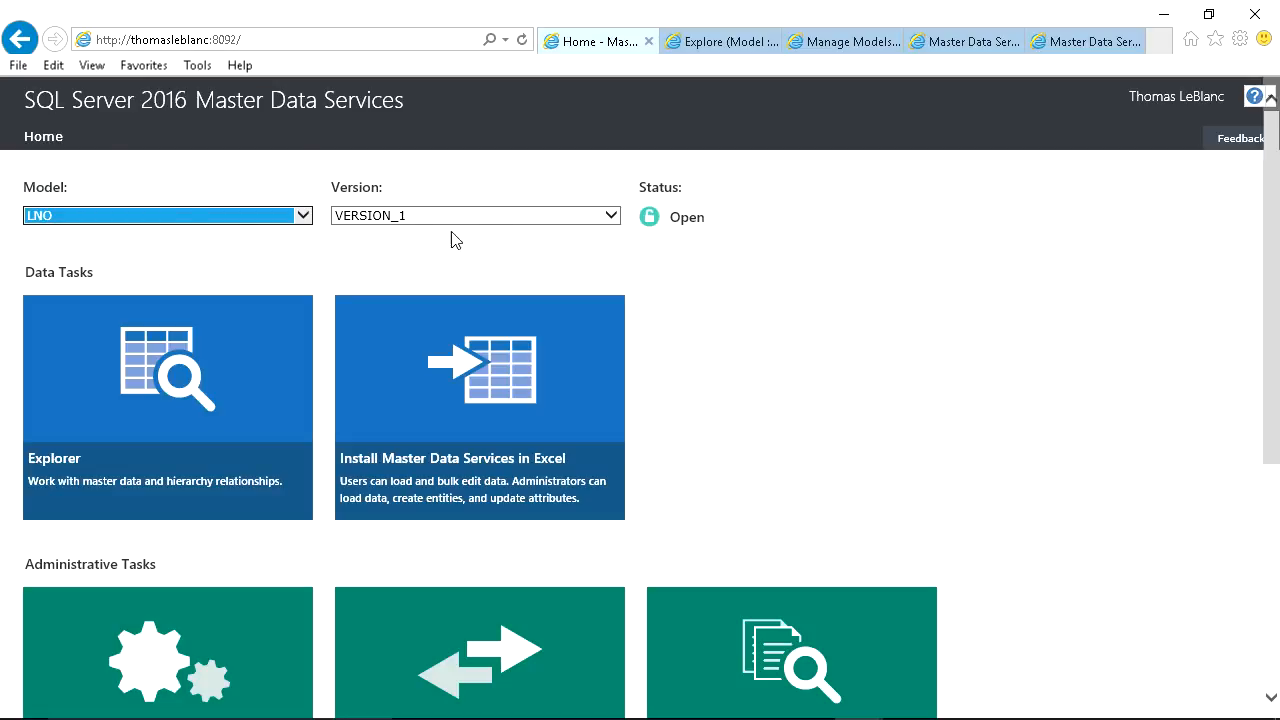
left_click(183, 218)
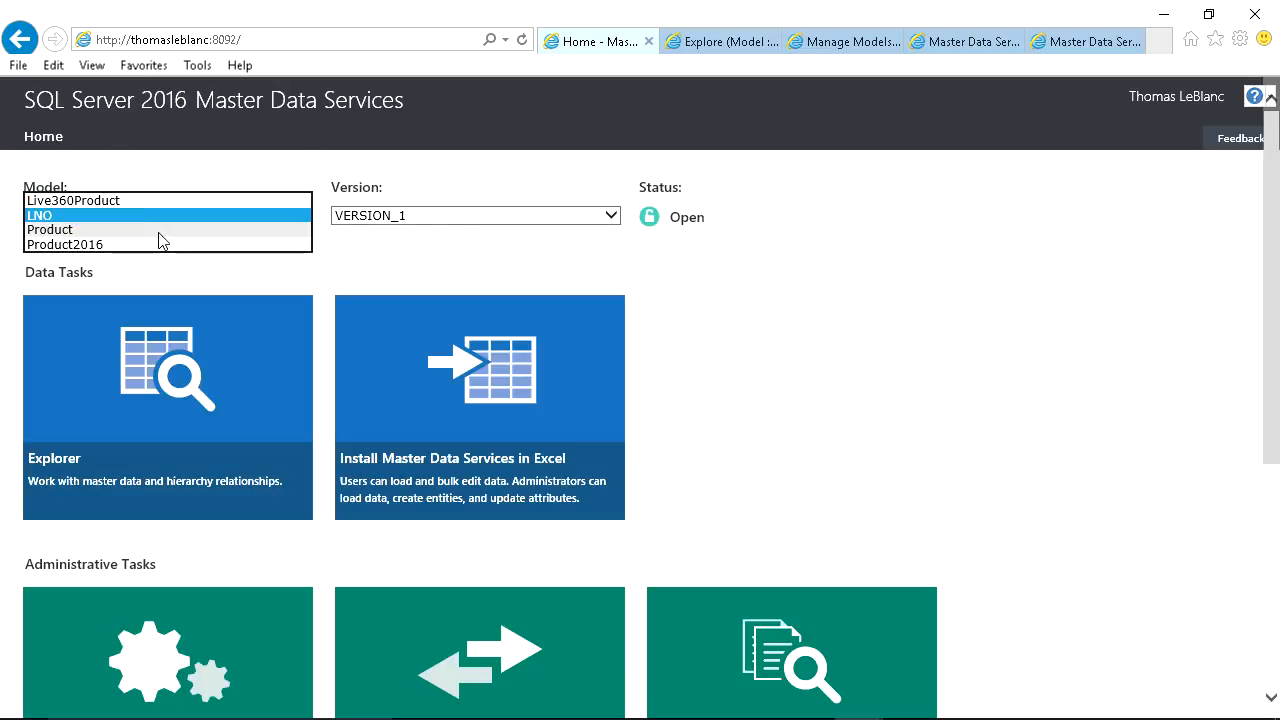
left_click(190, 230)
left_click(366, 222)
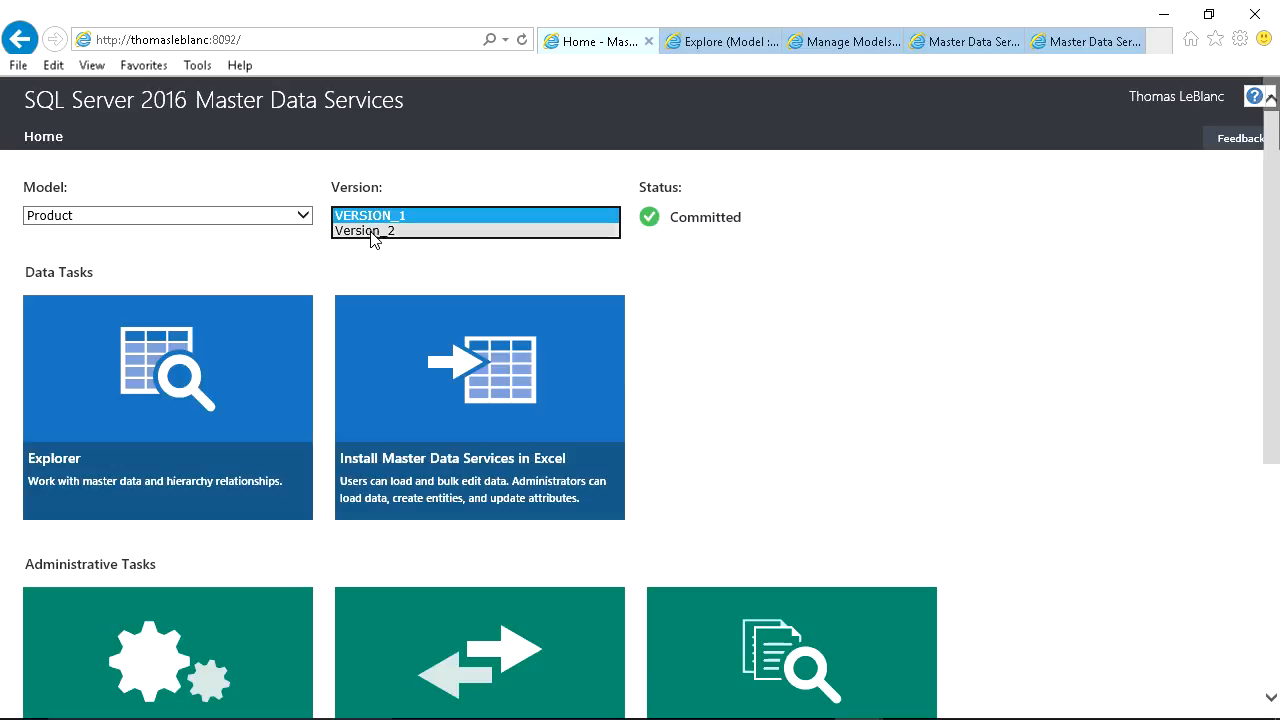
left_click(372, 232)
left_click(383, 218)
left_click(386, 201)
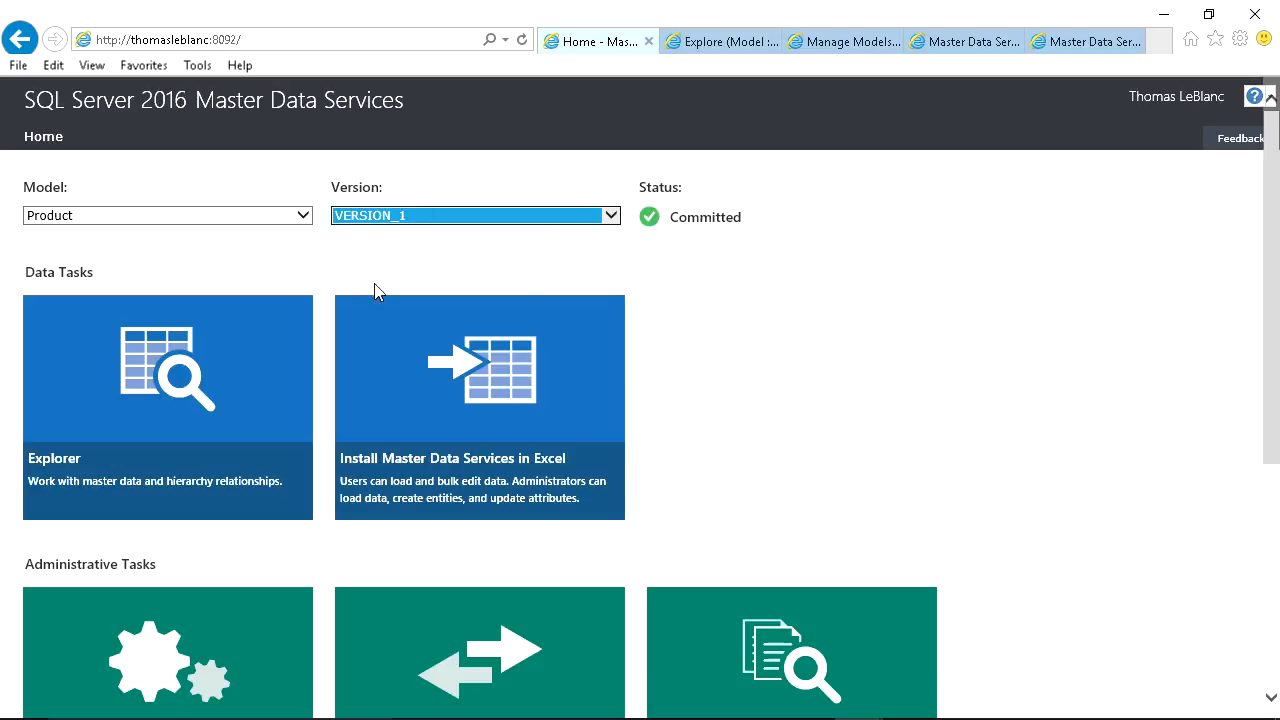
scroll(375, 291, "down", 2)
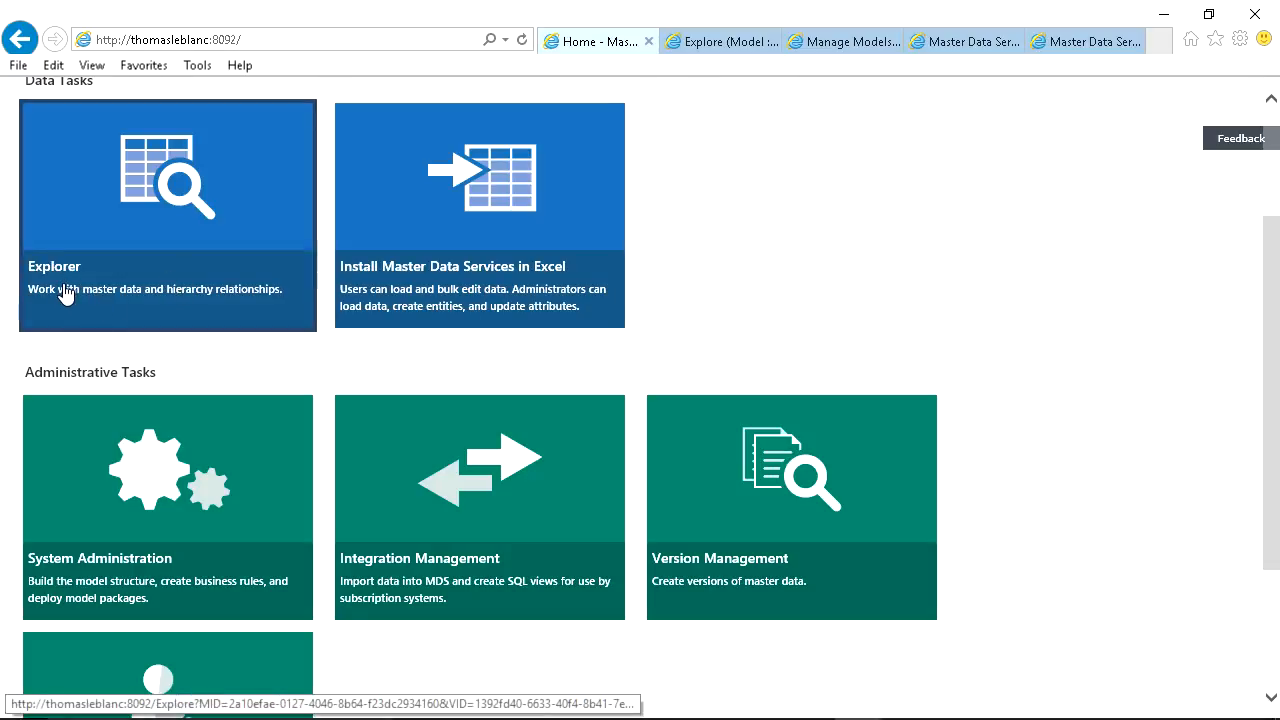
View the Product2 entity's member history with its changesets and related entities, and select LL Bottom Bracket revision 11026.
left_click(697, 45)
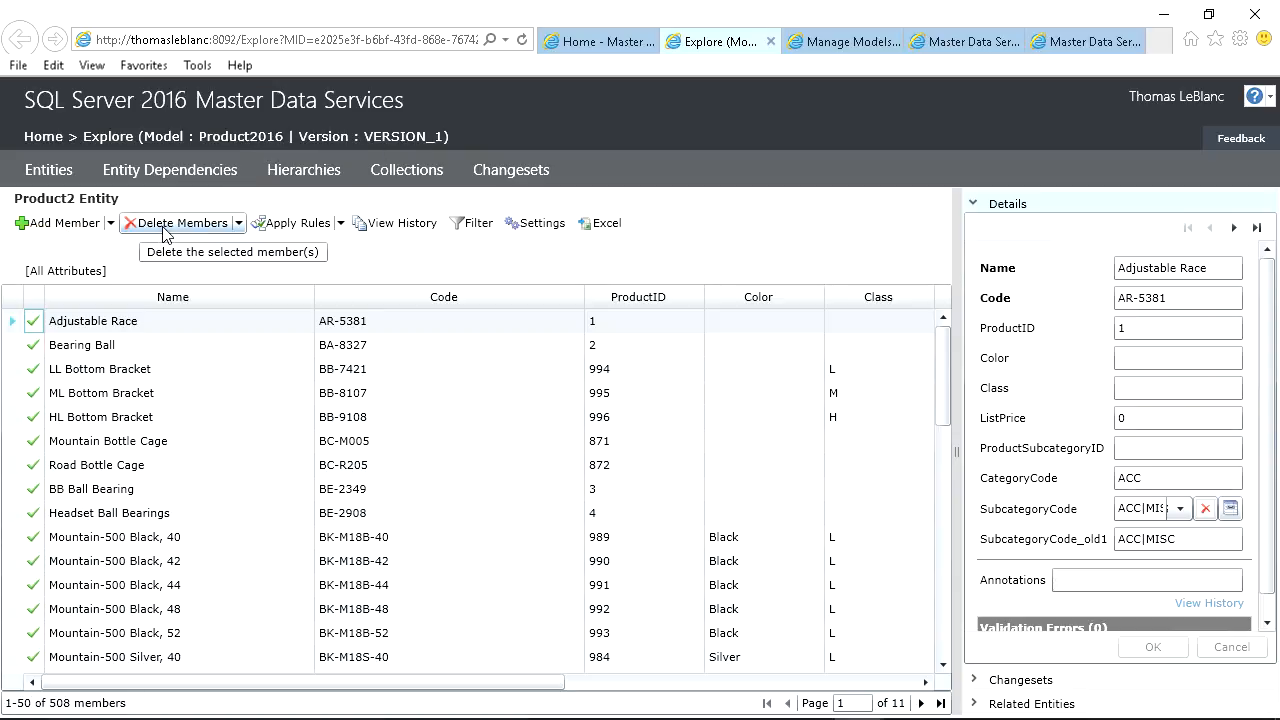
left_click(385, 229)
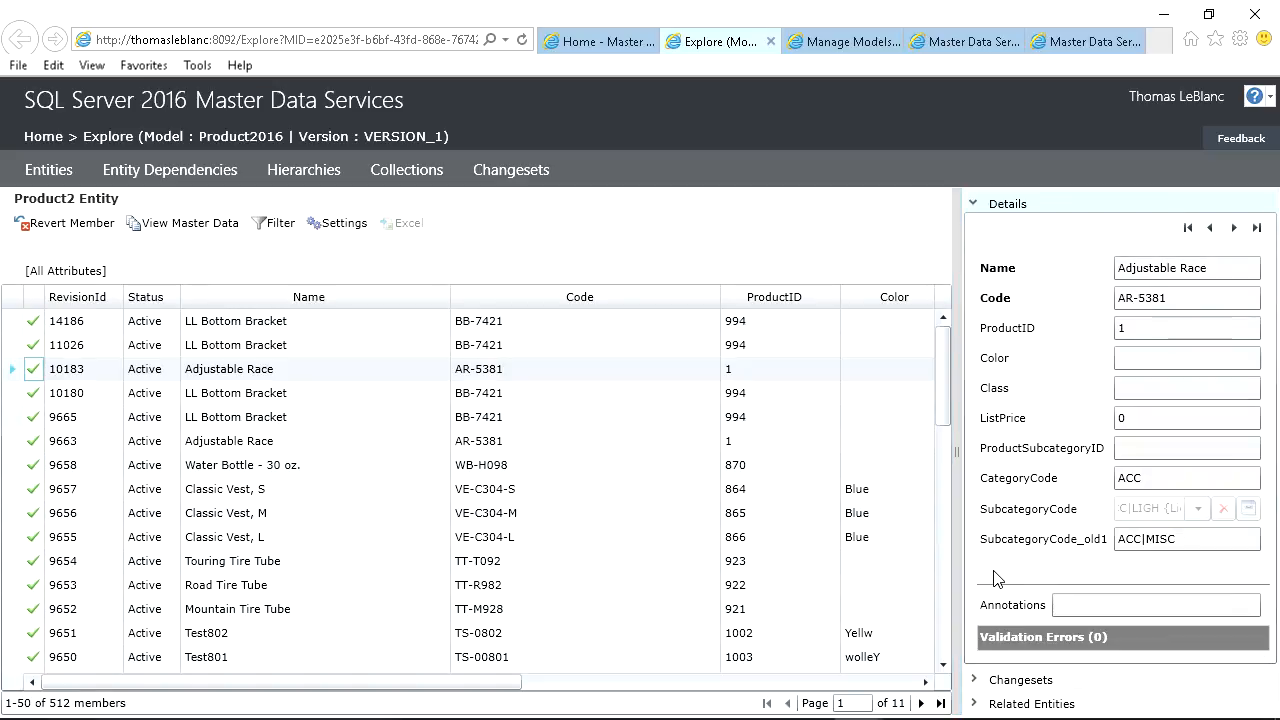
left_click(975, 705)
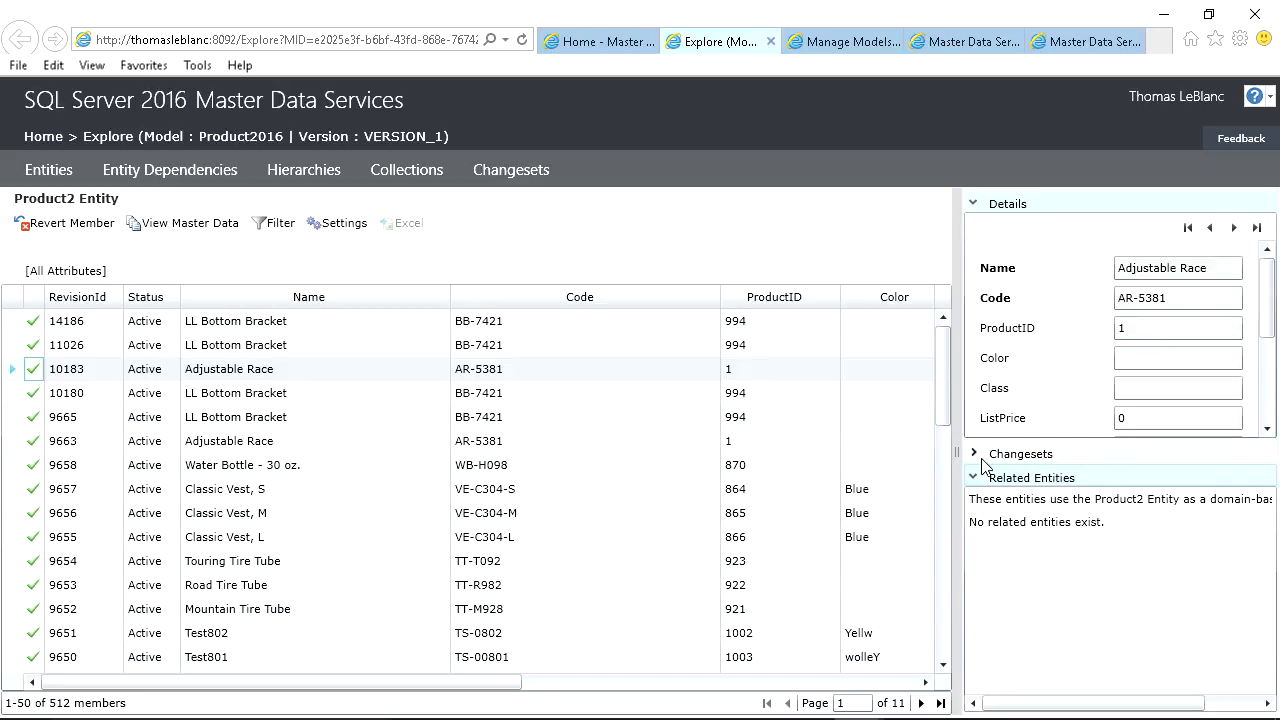
left_click(982, 462)
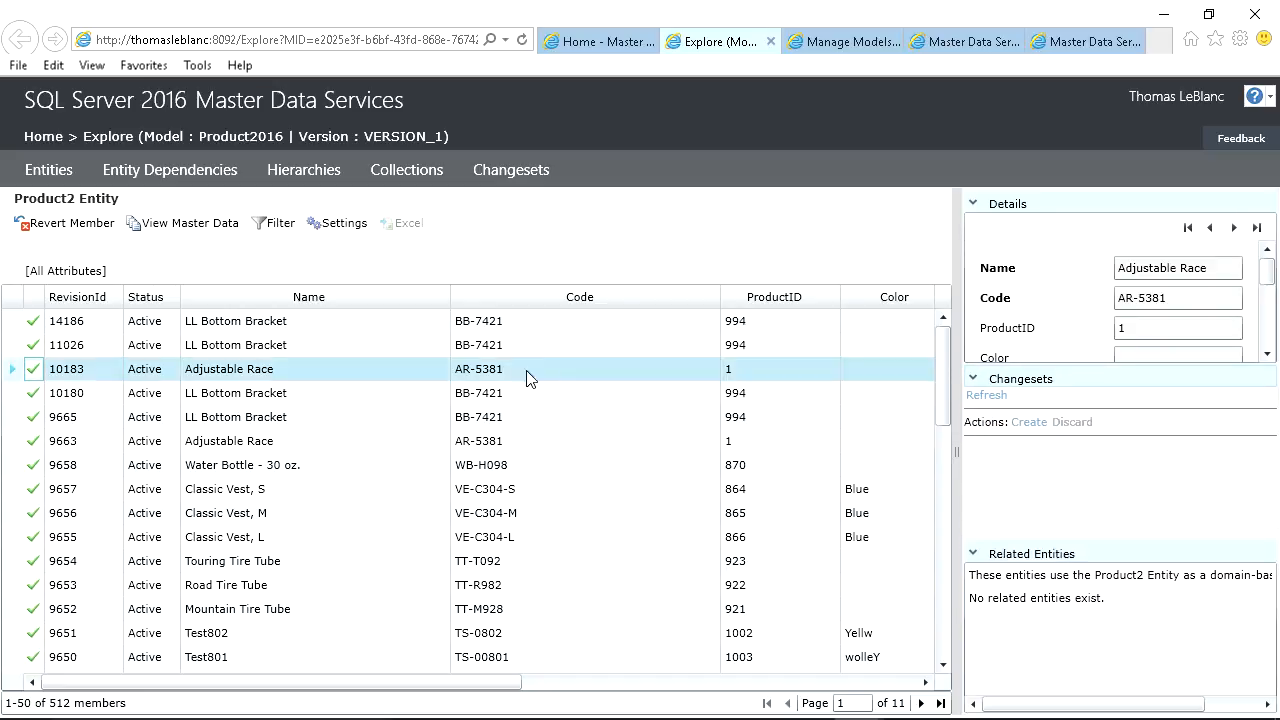
left_click(486, 352)
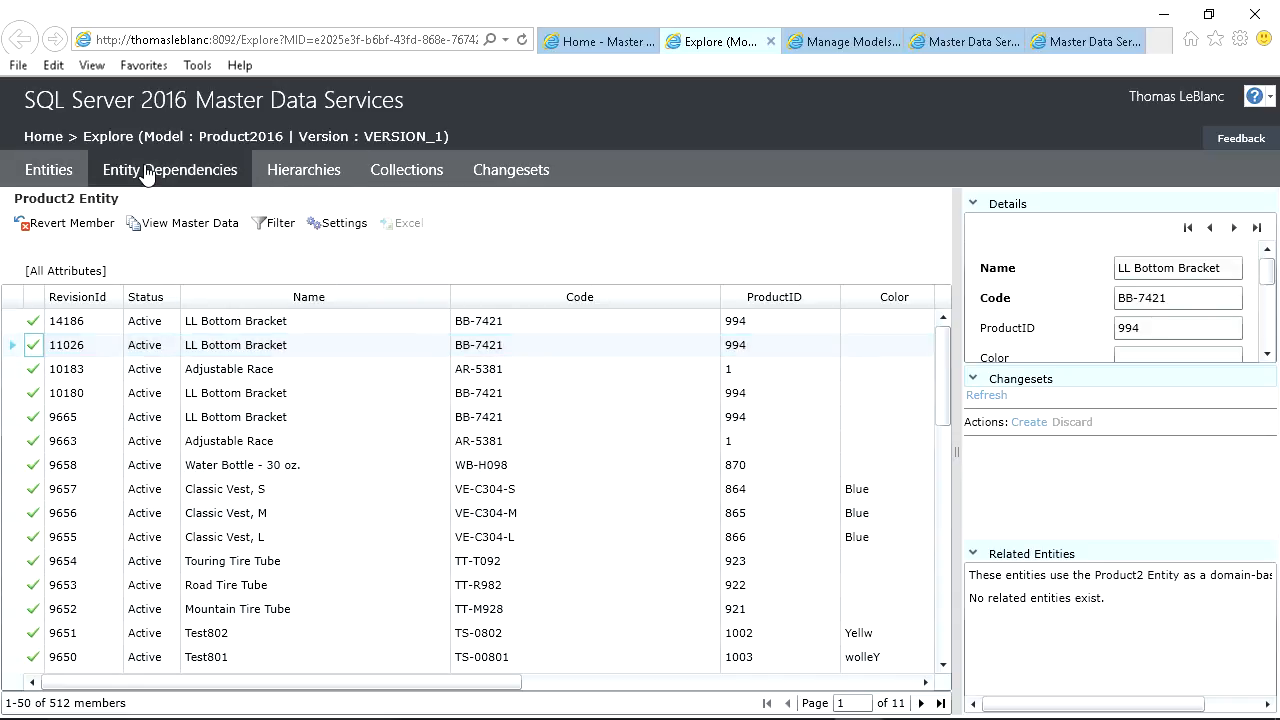
Open the derived Test hierarchy and expand ACC {Accessories} down to the products under ACC|BOTT {Bottles and Cages}.
mouse_move(306, 180)
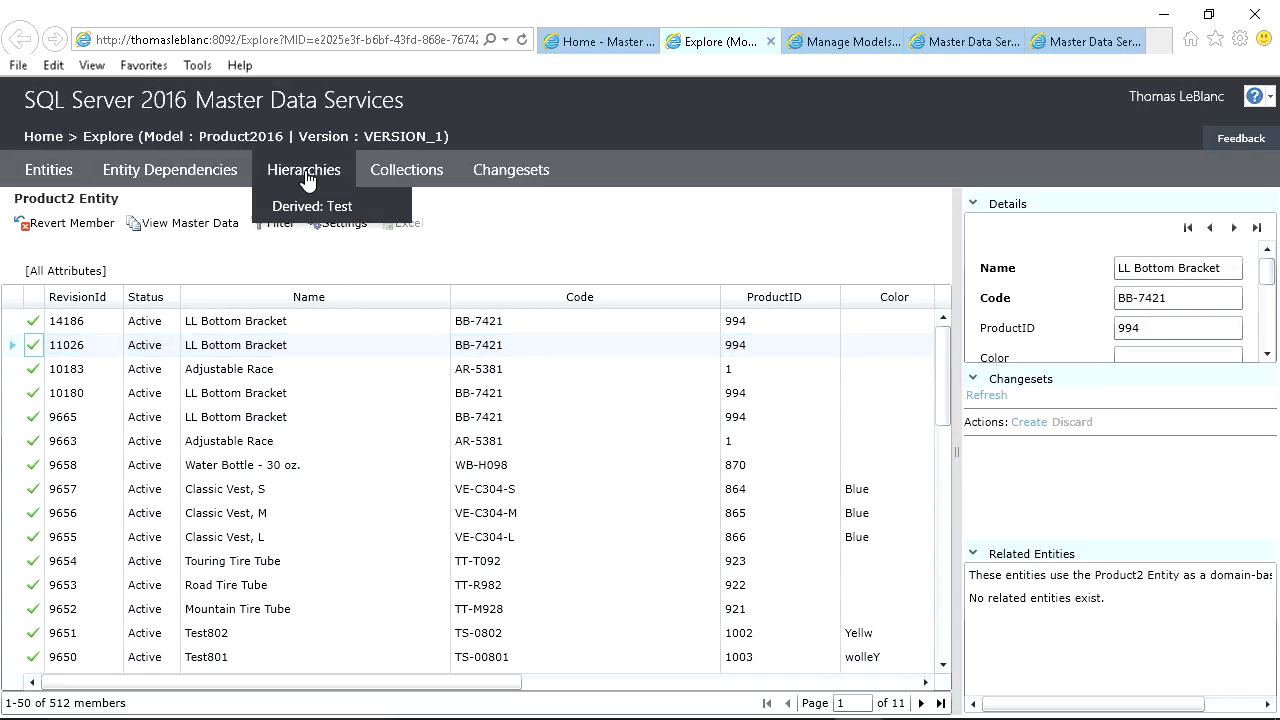
left_click(311, 212)
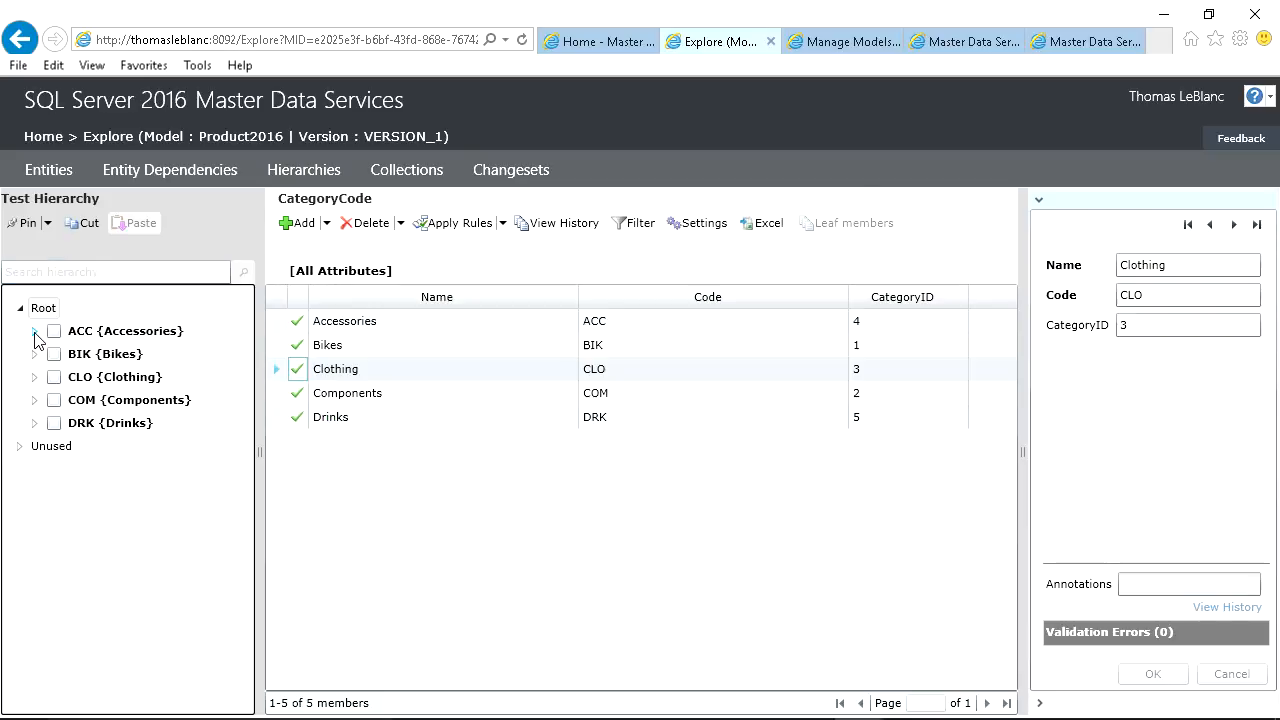
left_click(35, 331)
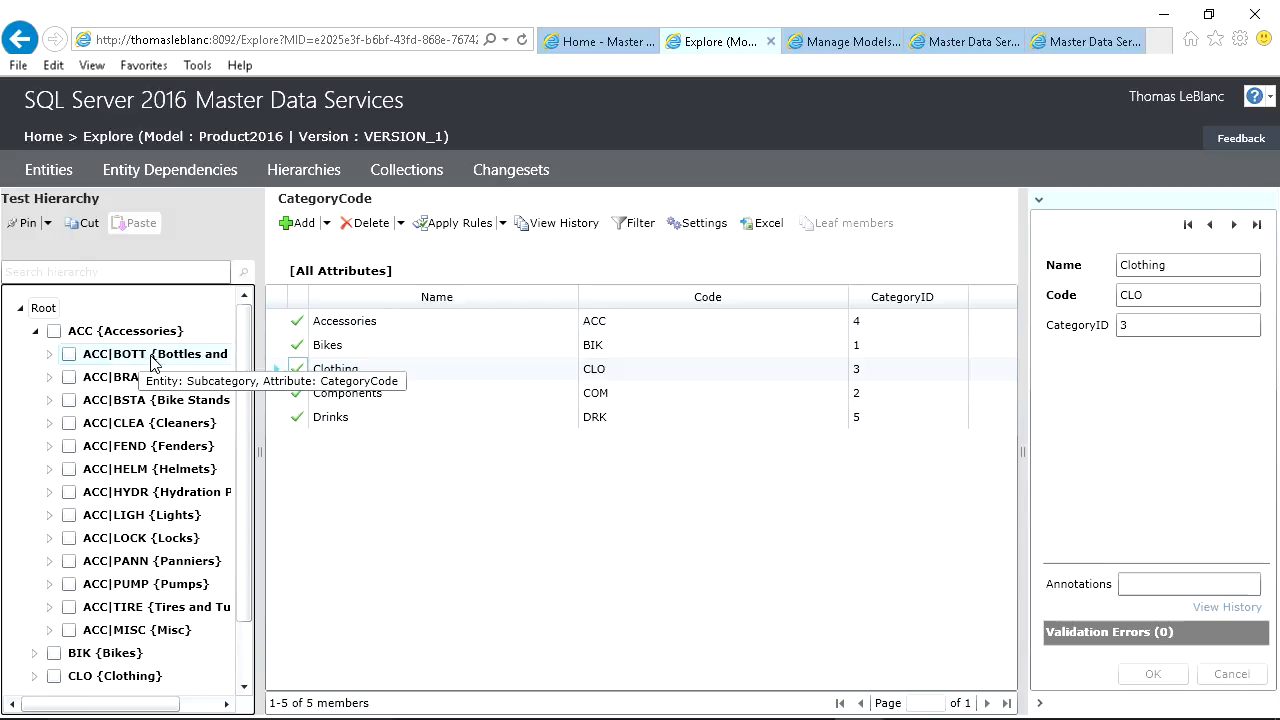
left_click(47, 355)
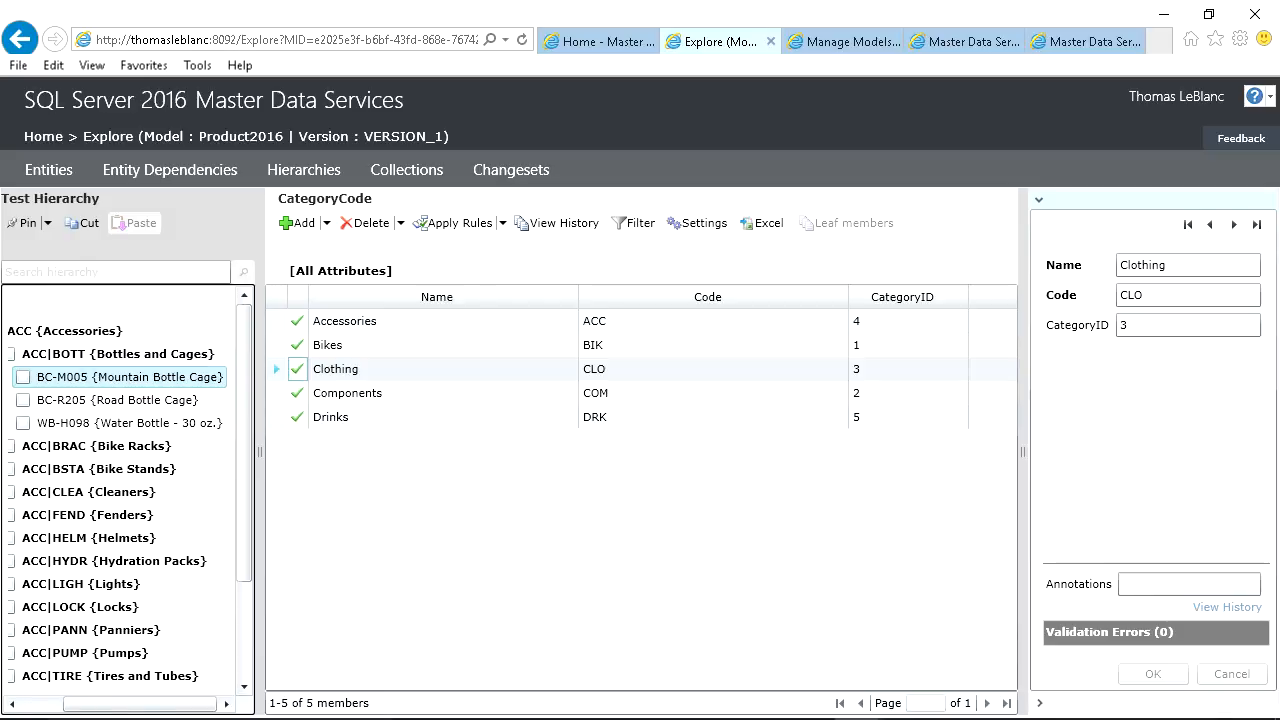
left_click(55, 705)
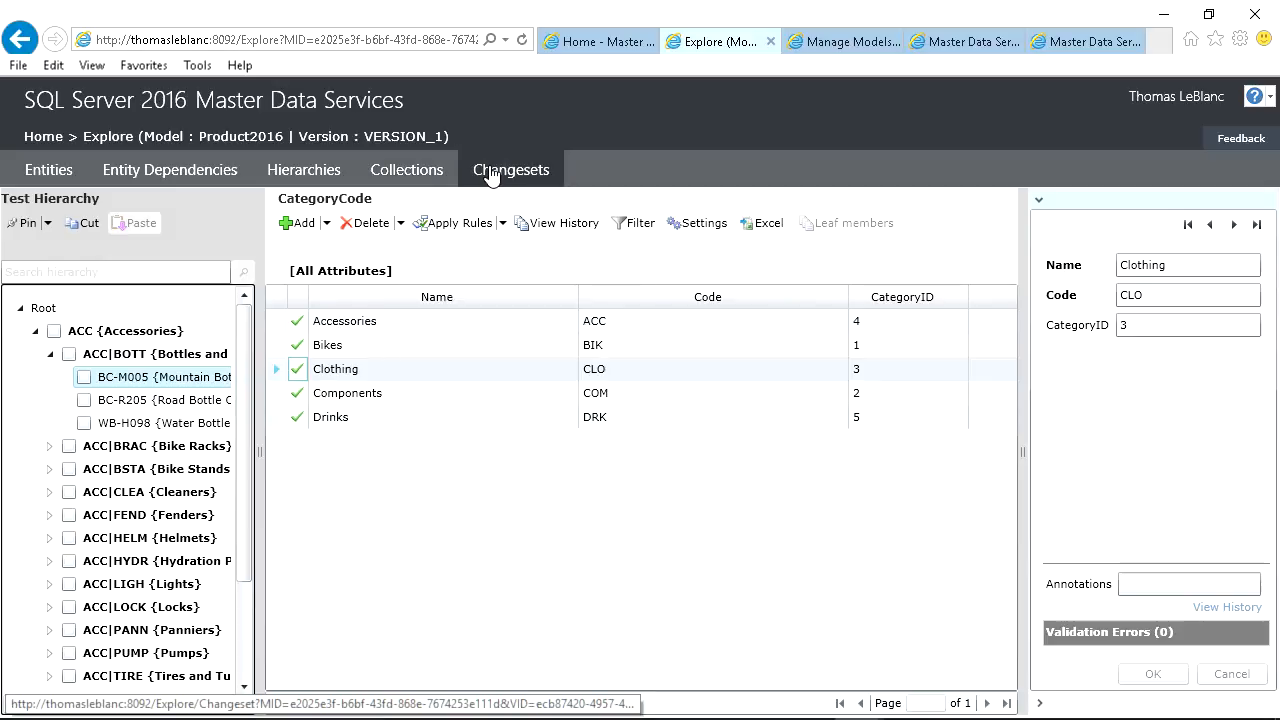
Review the administrative tasks on the home page and go to the Manage Models page.
left_click(598, 41)
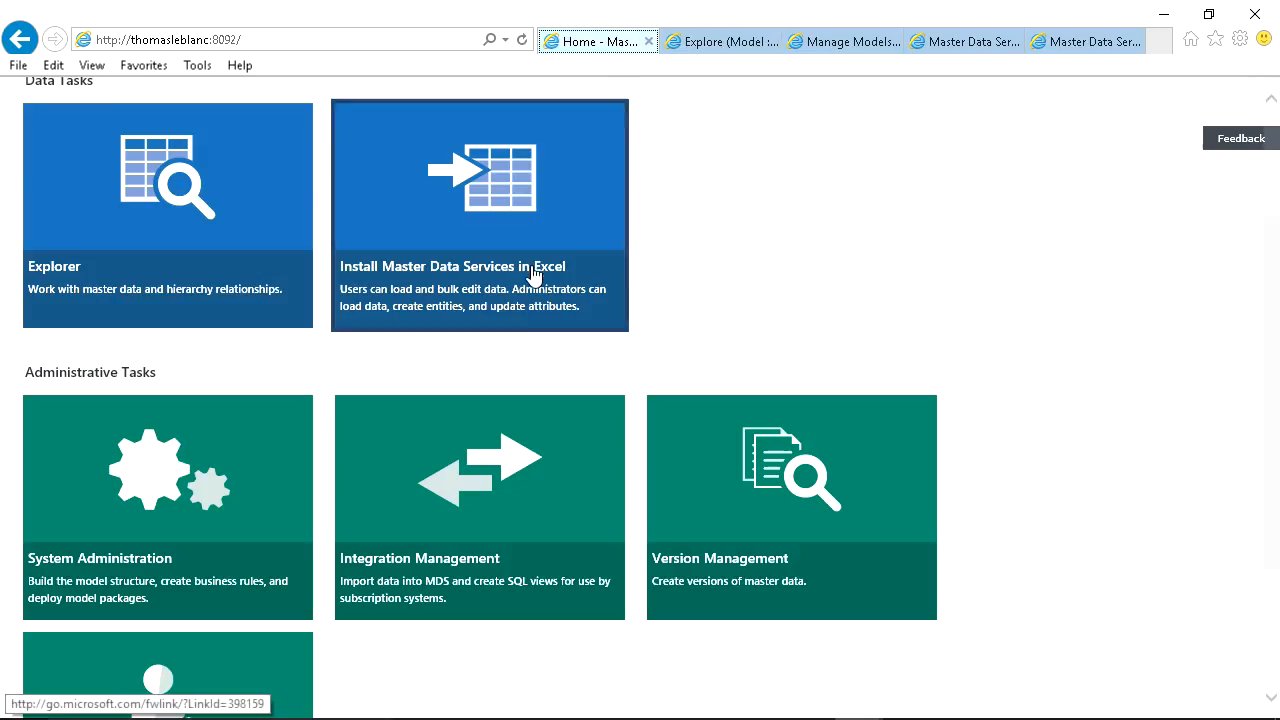
scroll(214, 414, "down", 2)
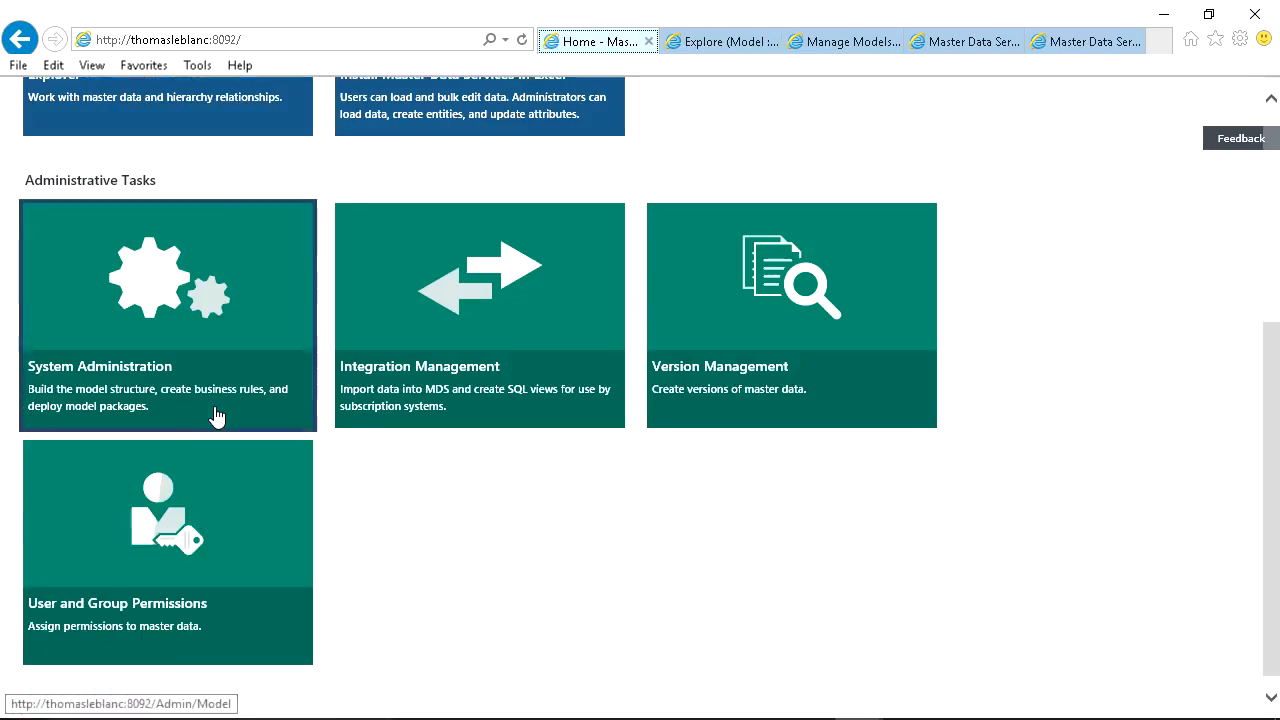
left_click(846, 41)
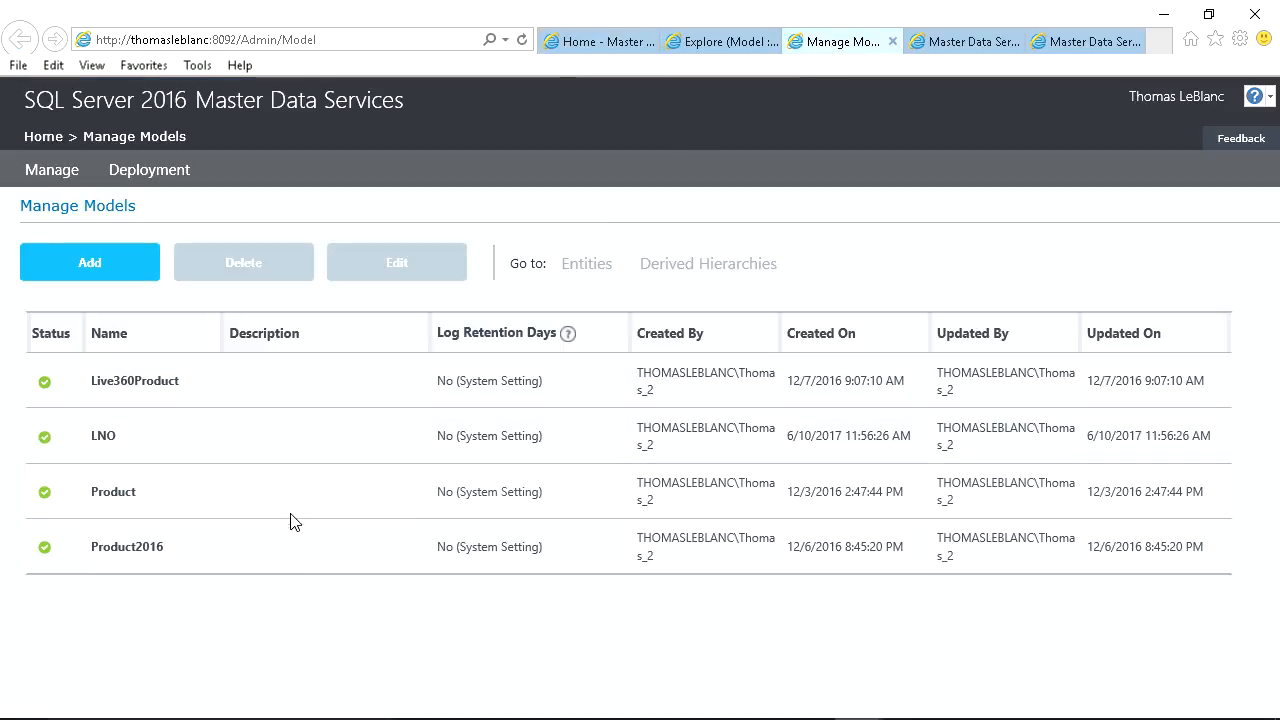
Edit the LNO model to set Log Retention to Yes with 17 days, and save it.
left_click(222, 442)
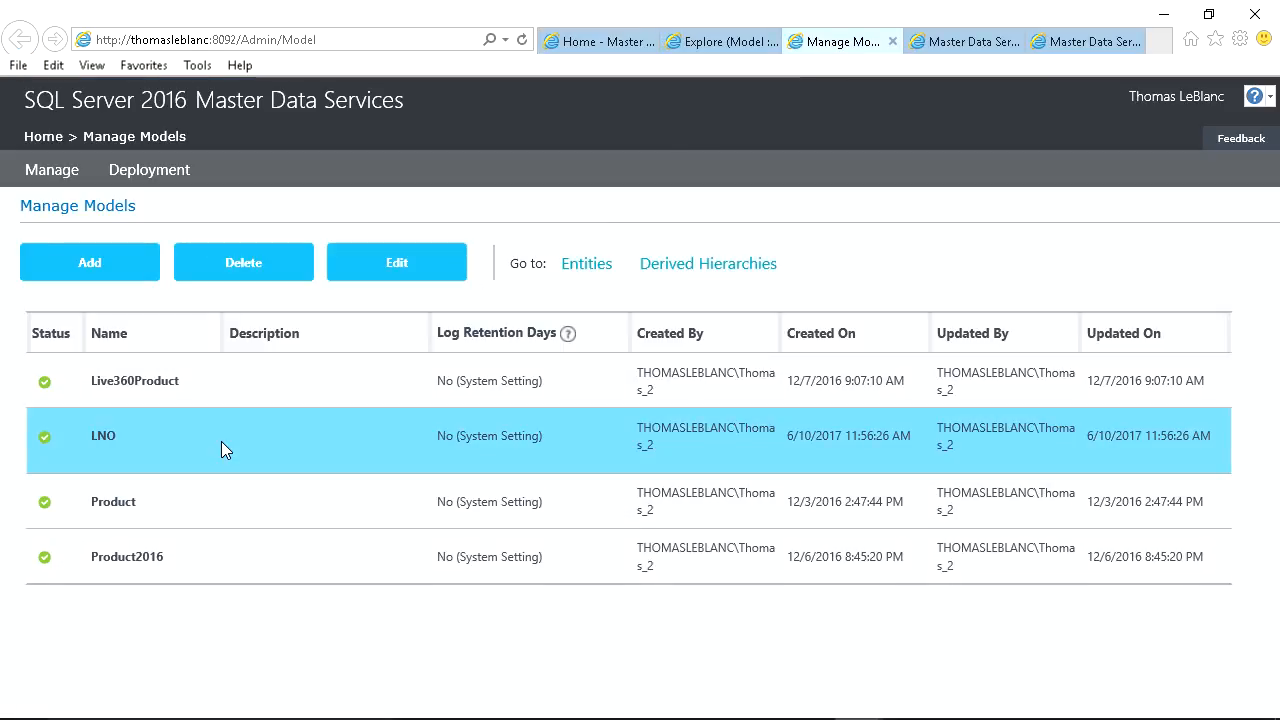
left_click(362, 272)
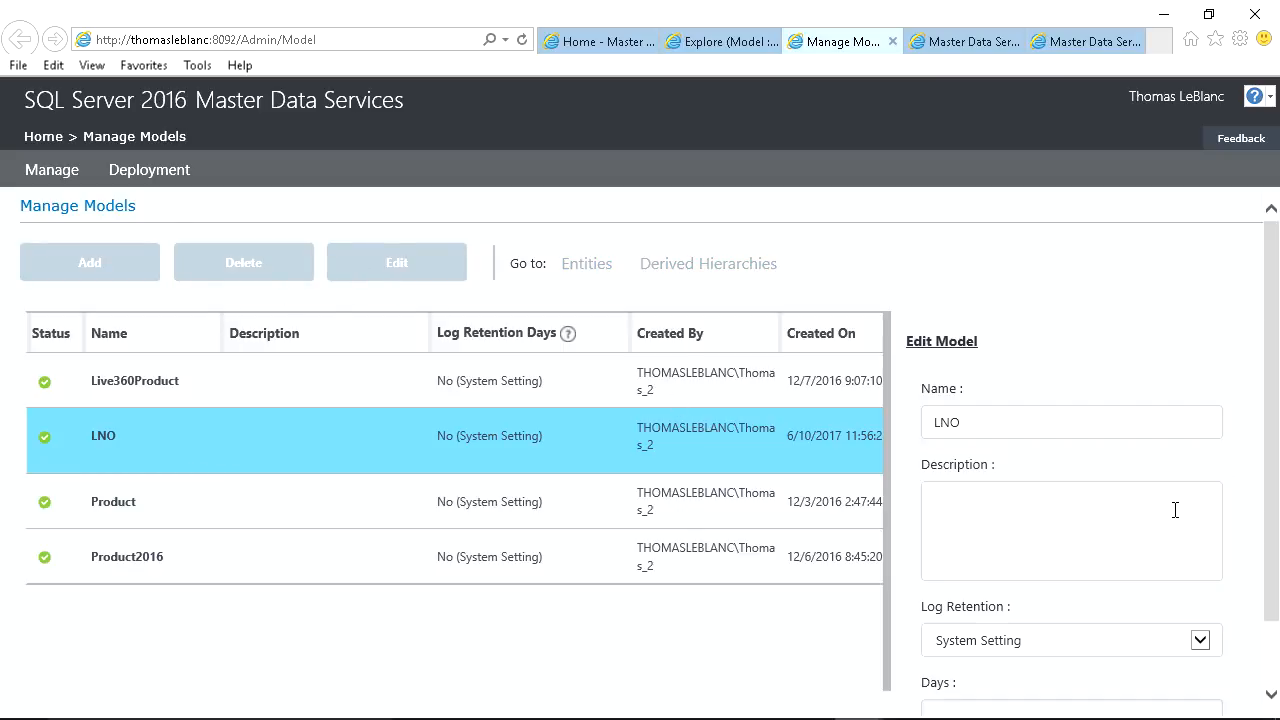
scroll(1265, 518, "down", 1)
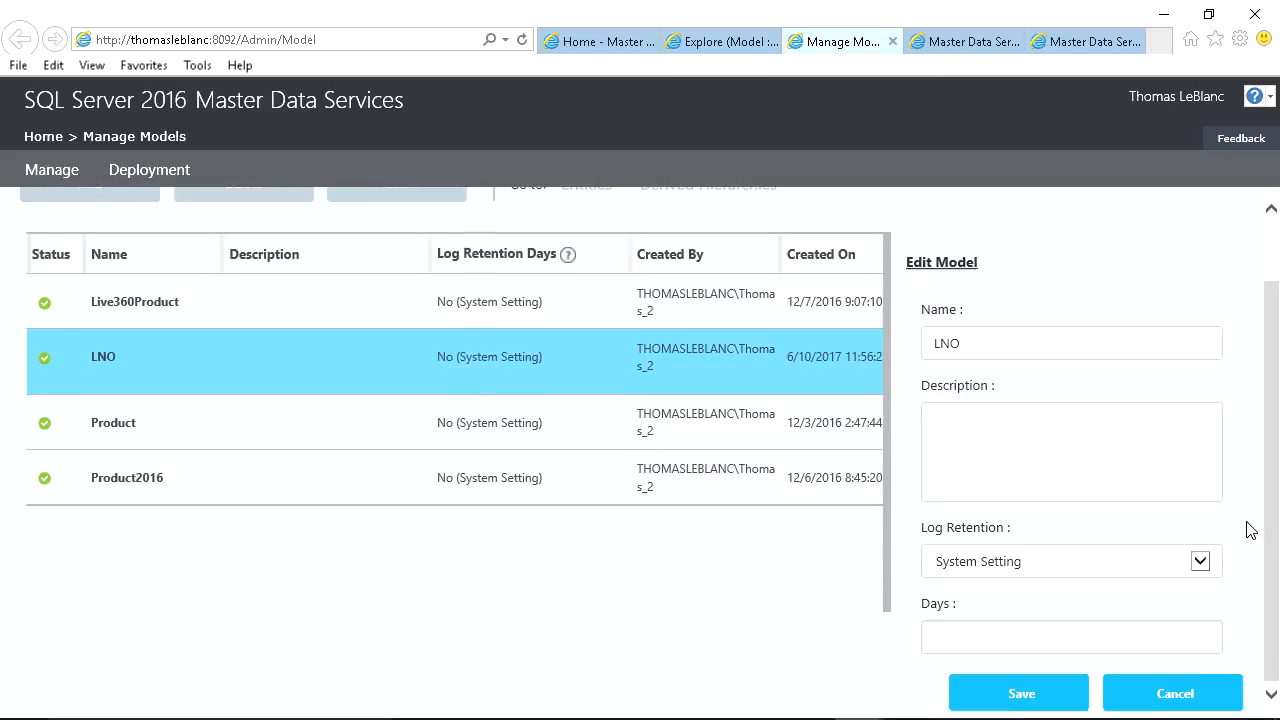
left_click(993, 568)
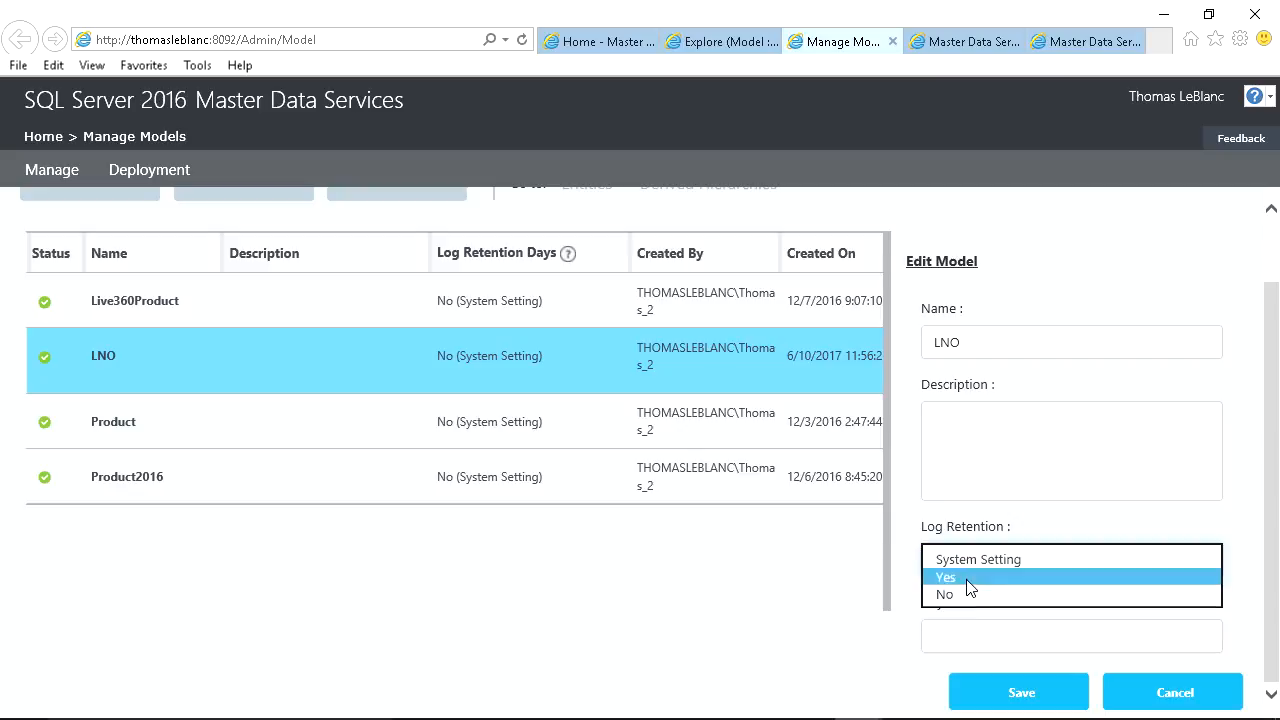
left_click(968, 580)
left_click(966, 627)
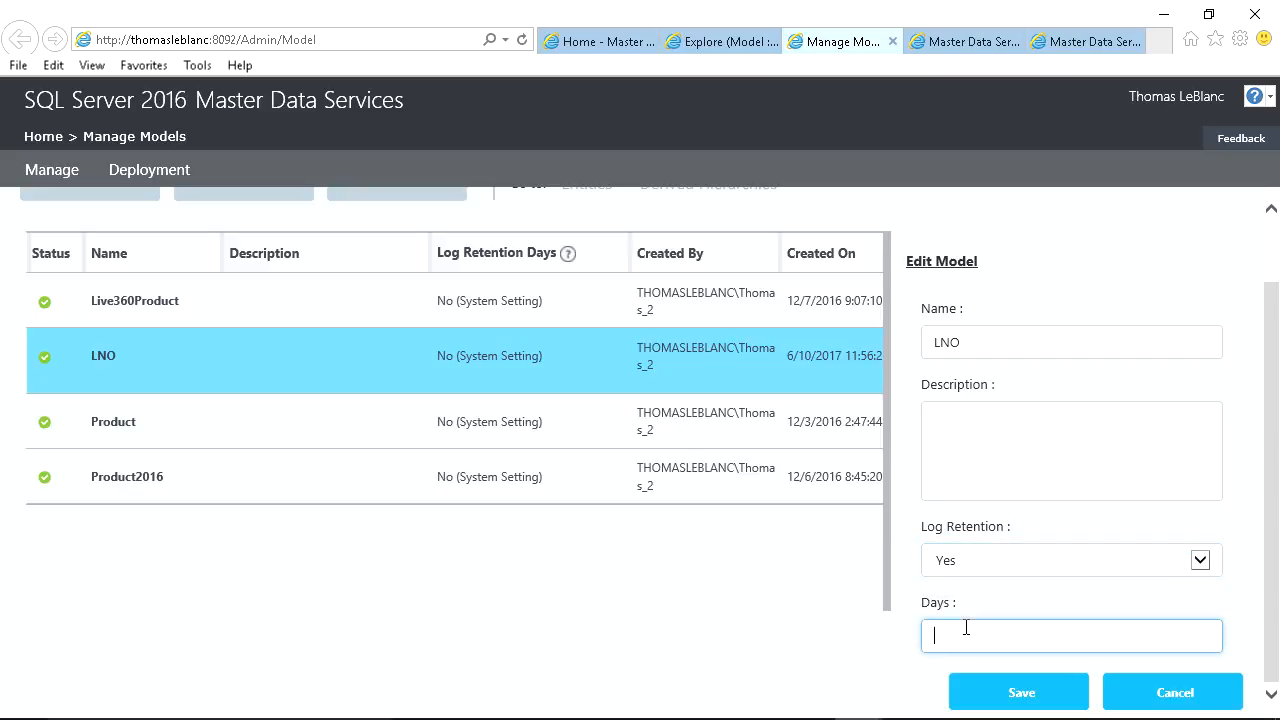
left_click(986, 691)
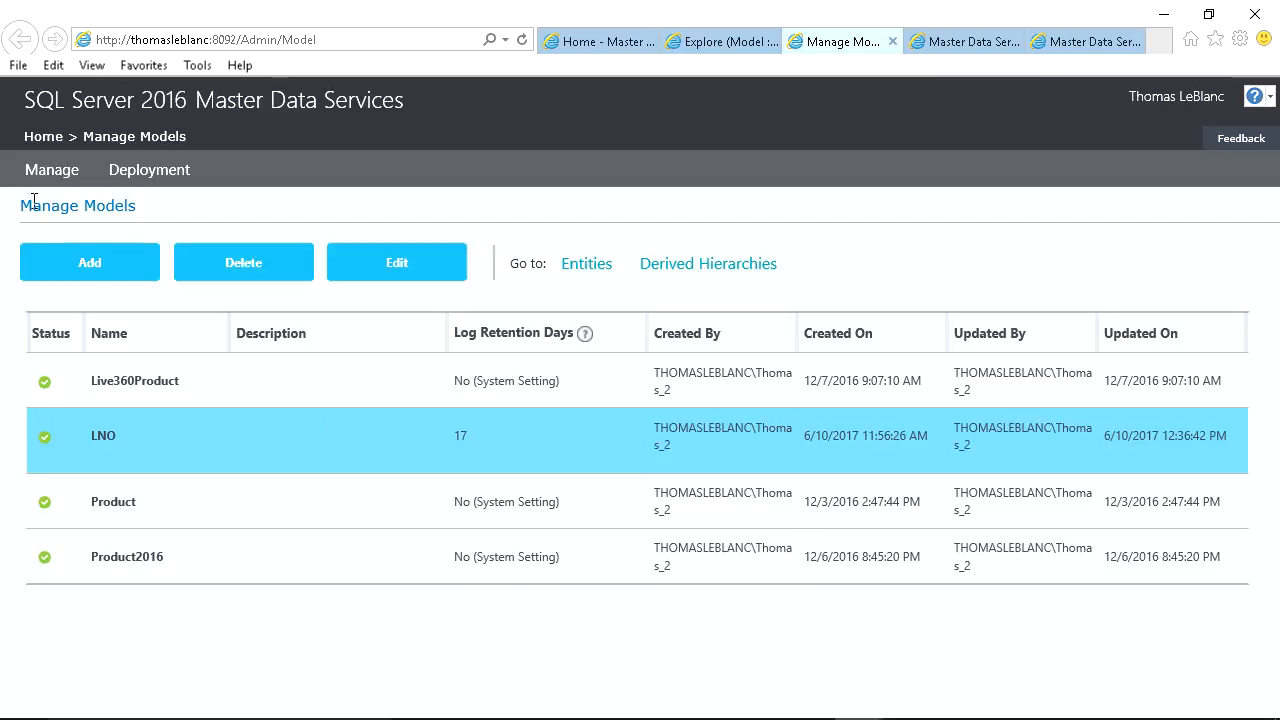
Open the form for adding a new model and examine its fields and entity creation option.
mouse_move(44, 192)
left_click(131, 268)
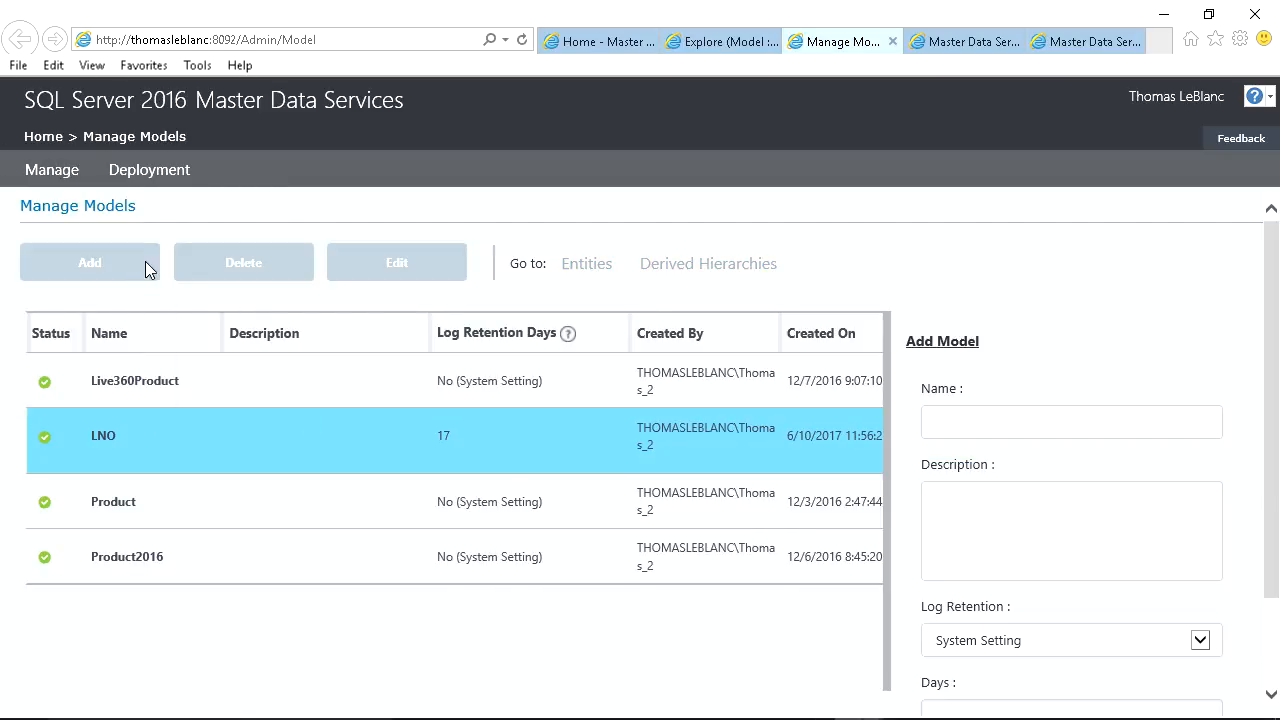
scroll(1092, 350, "down", 1)
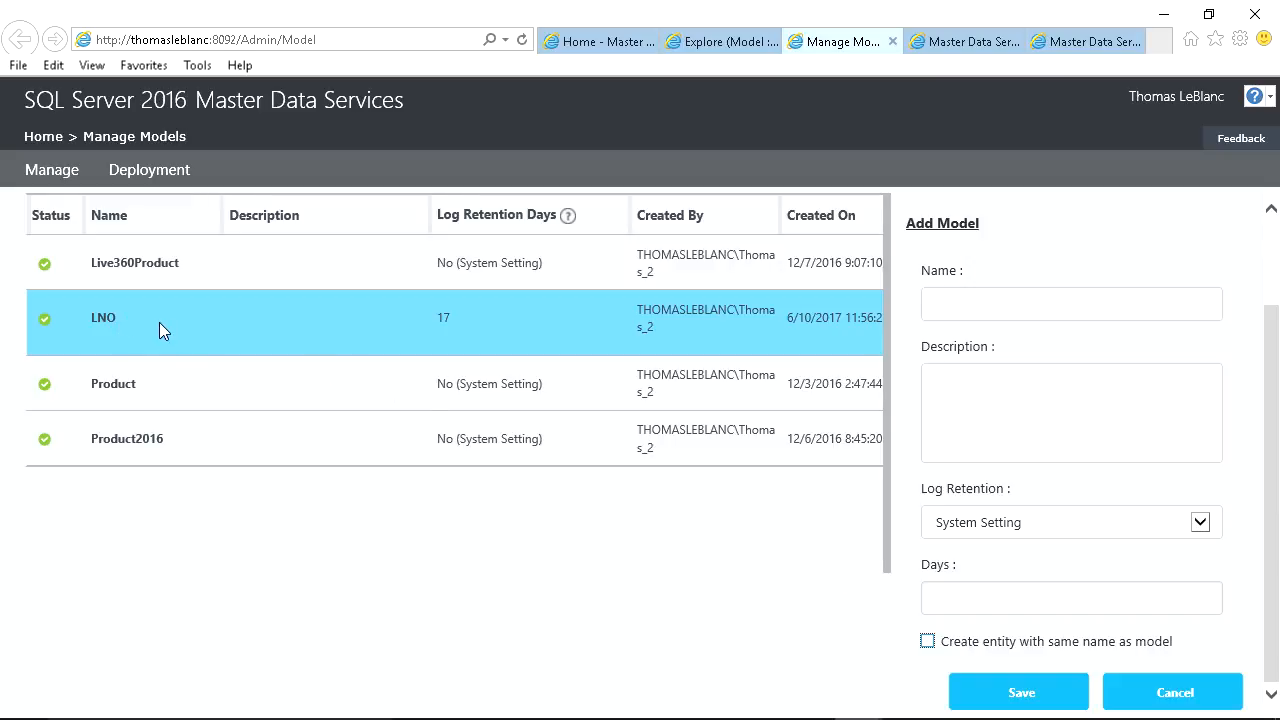
scroll(318, 357, "up", 2)
Switch to SQL Server Management Studio and select the top 1000 rows of the mdm.Subcategory view.
left_click(575, 43)
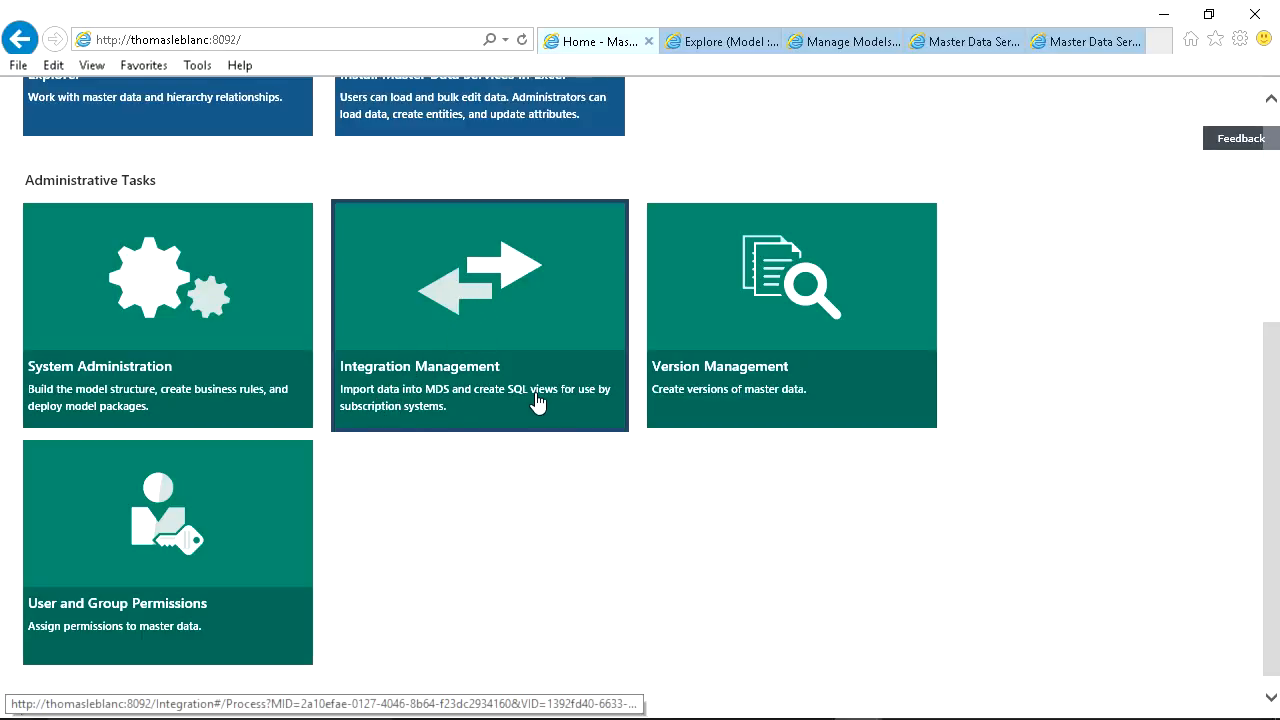
mouse_move(516, 718)
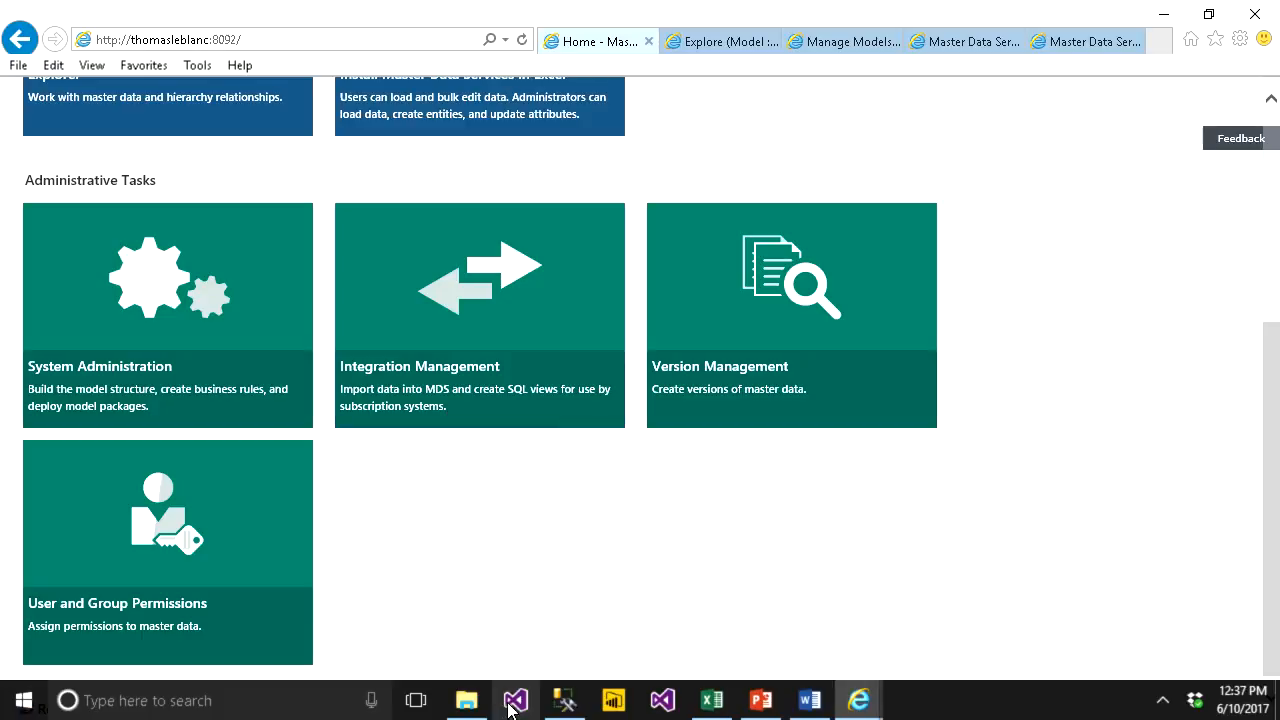
left_click(564, 700)
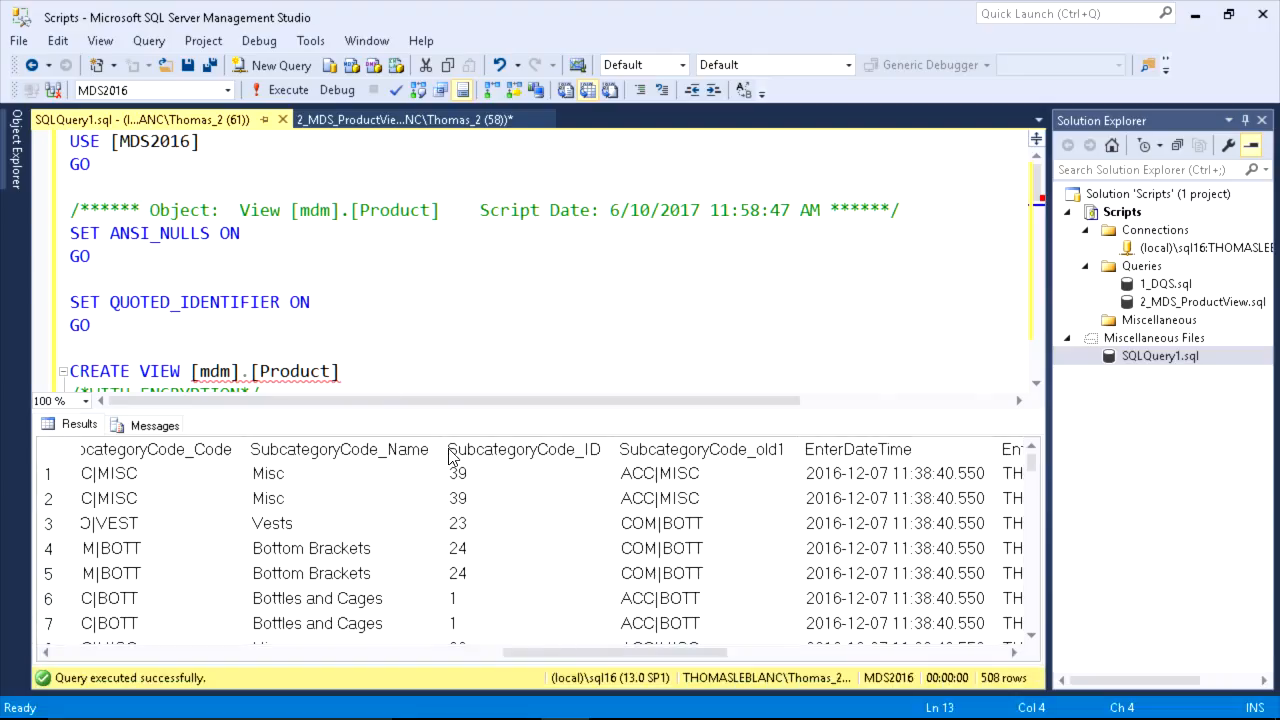
left_click(17, 165)
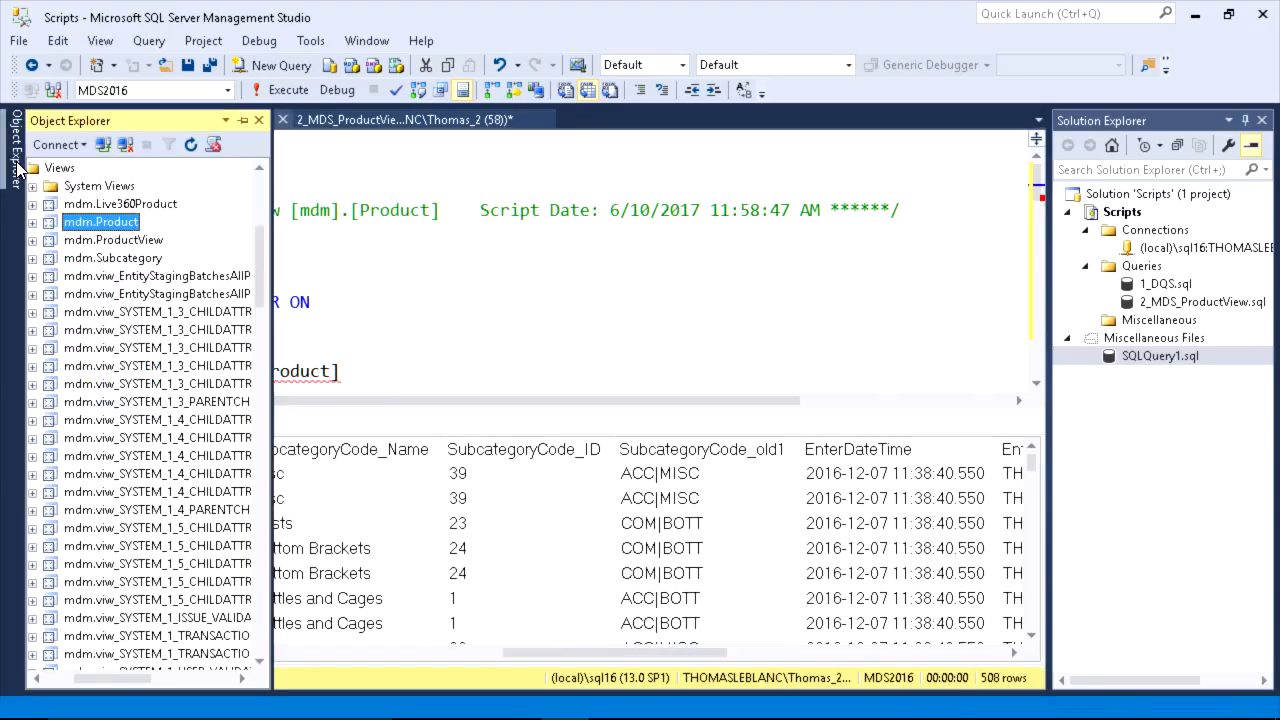
left_click(98, 205)
left_click(114, 224)
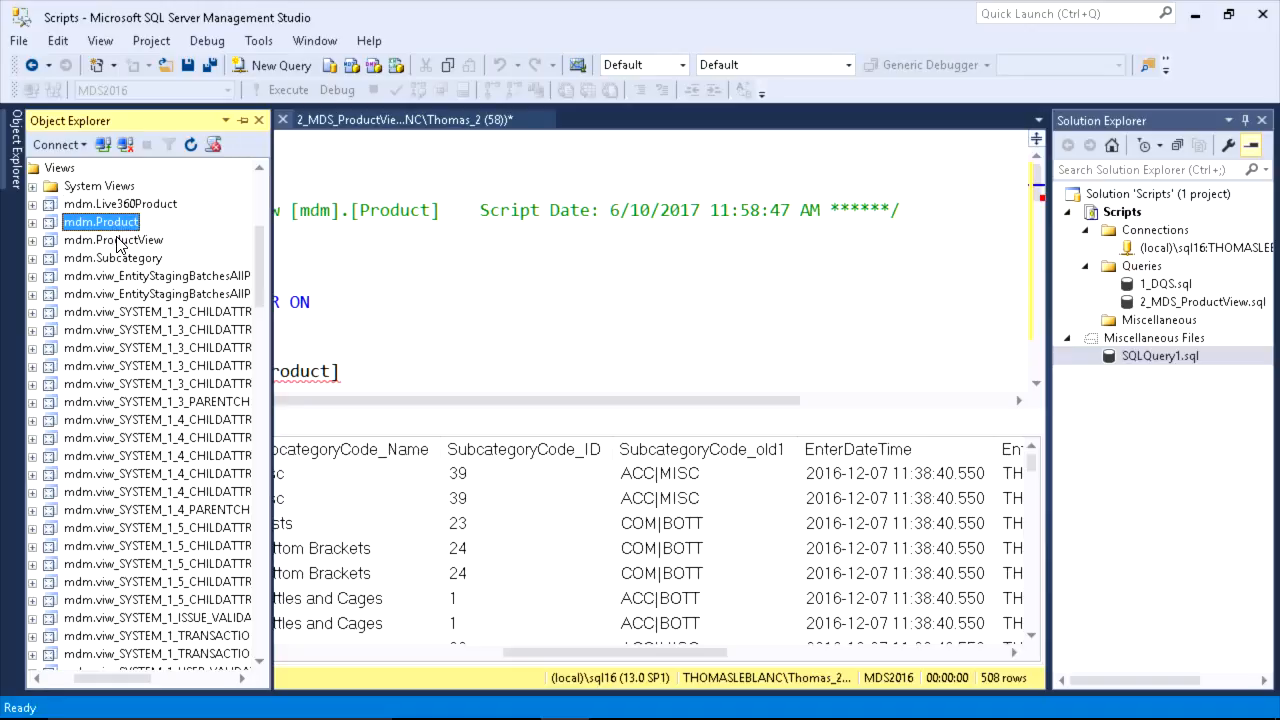
left_click(118, 242)
left_click(112, 261)
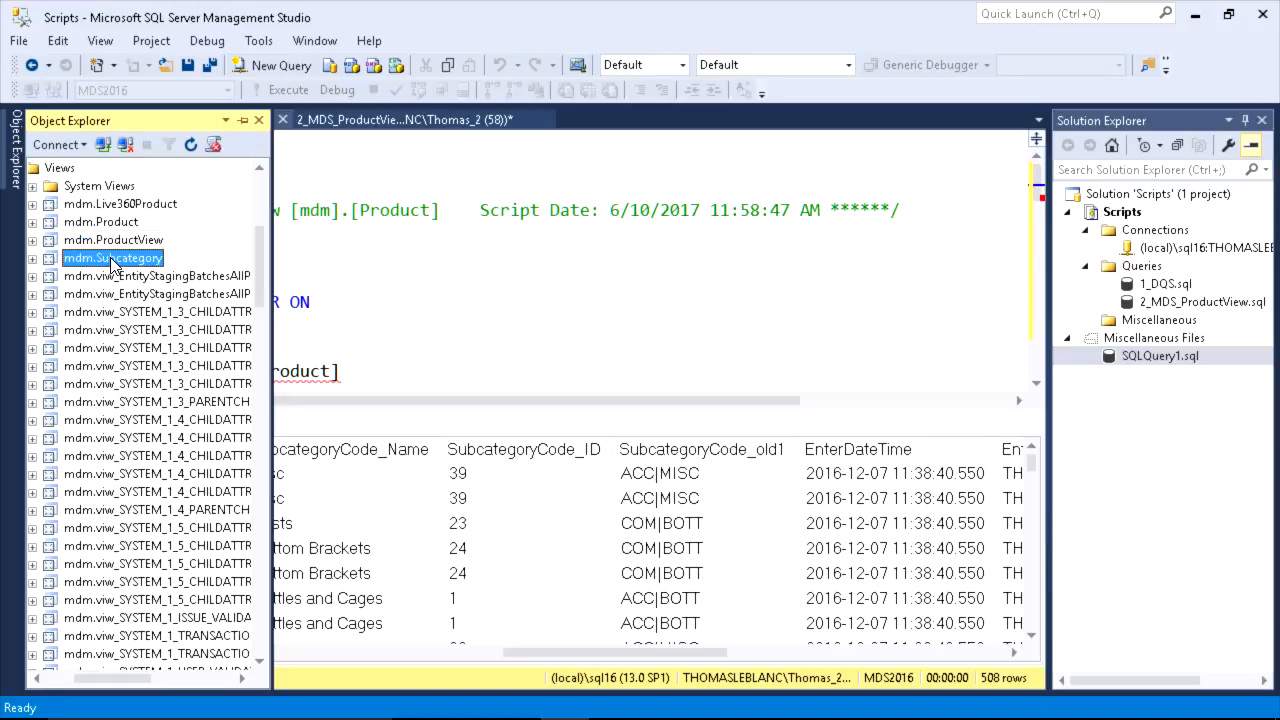
right_click(112, 262)
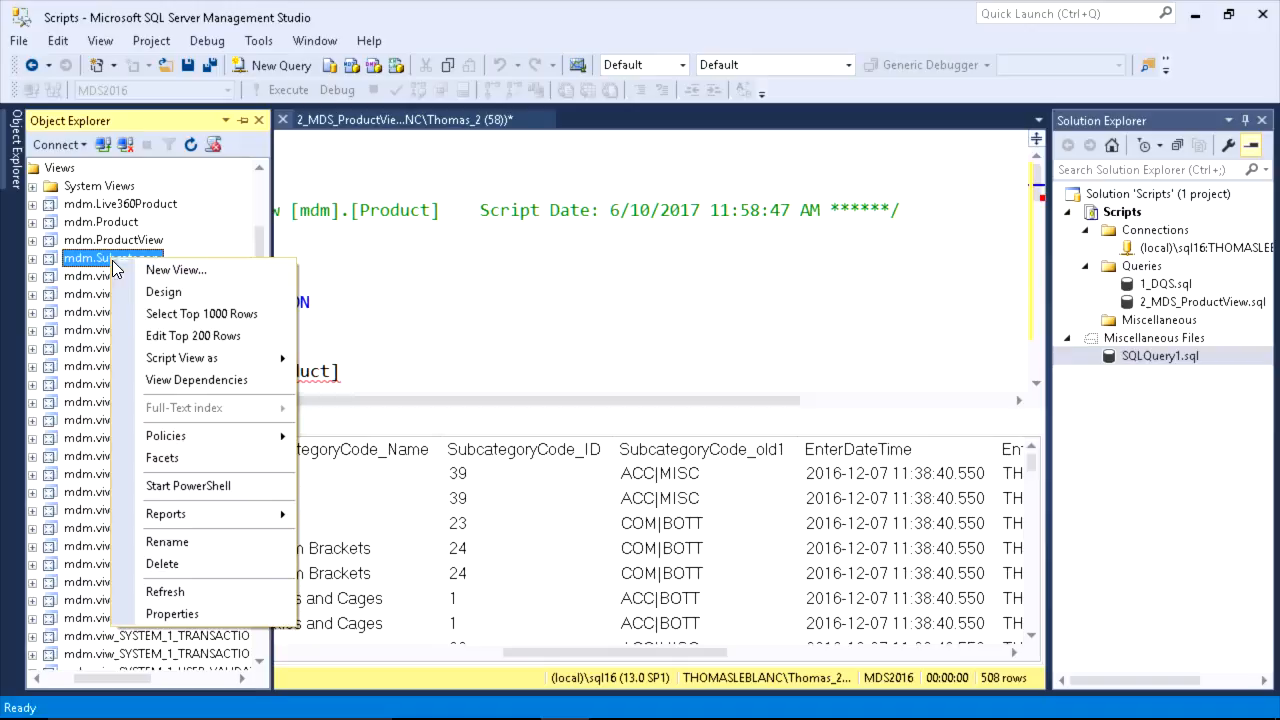
left_click(168, 316)
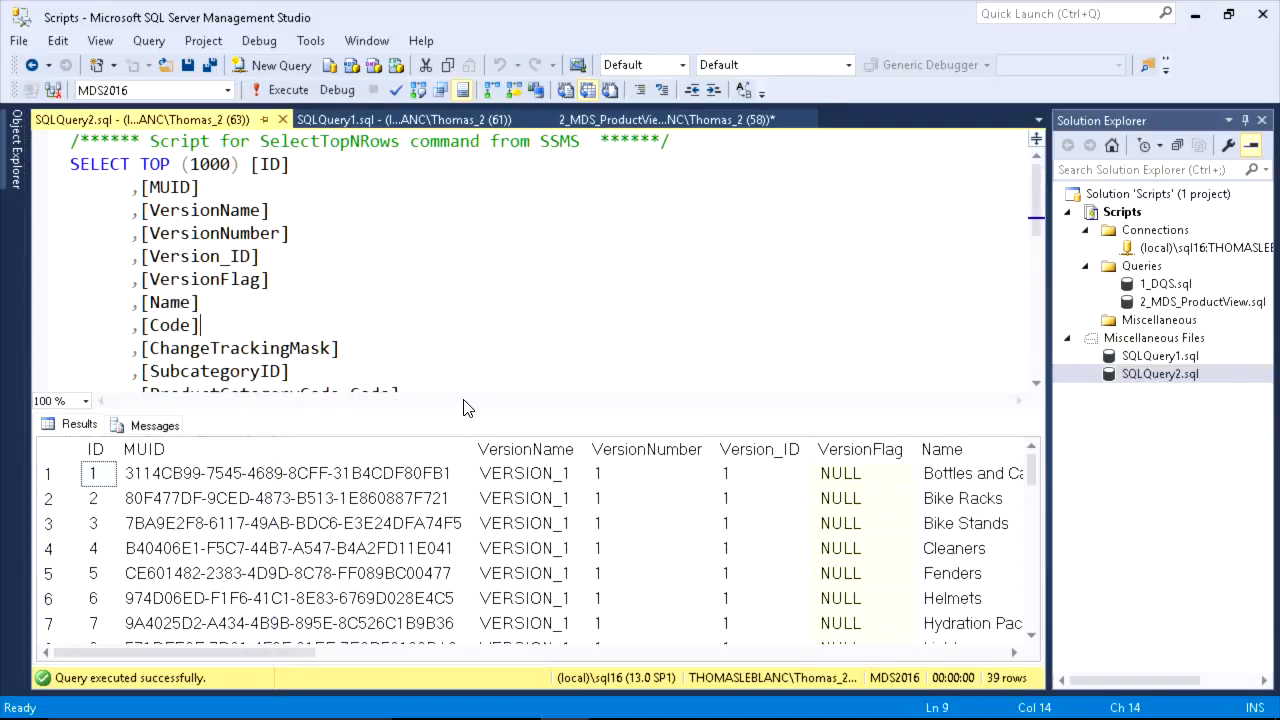
Enlarge the results grid and examine the subcategory rows across to the product category code and name columns.
left_click_drag(460, 410, 446, 248)
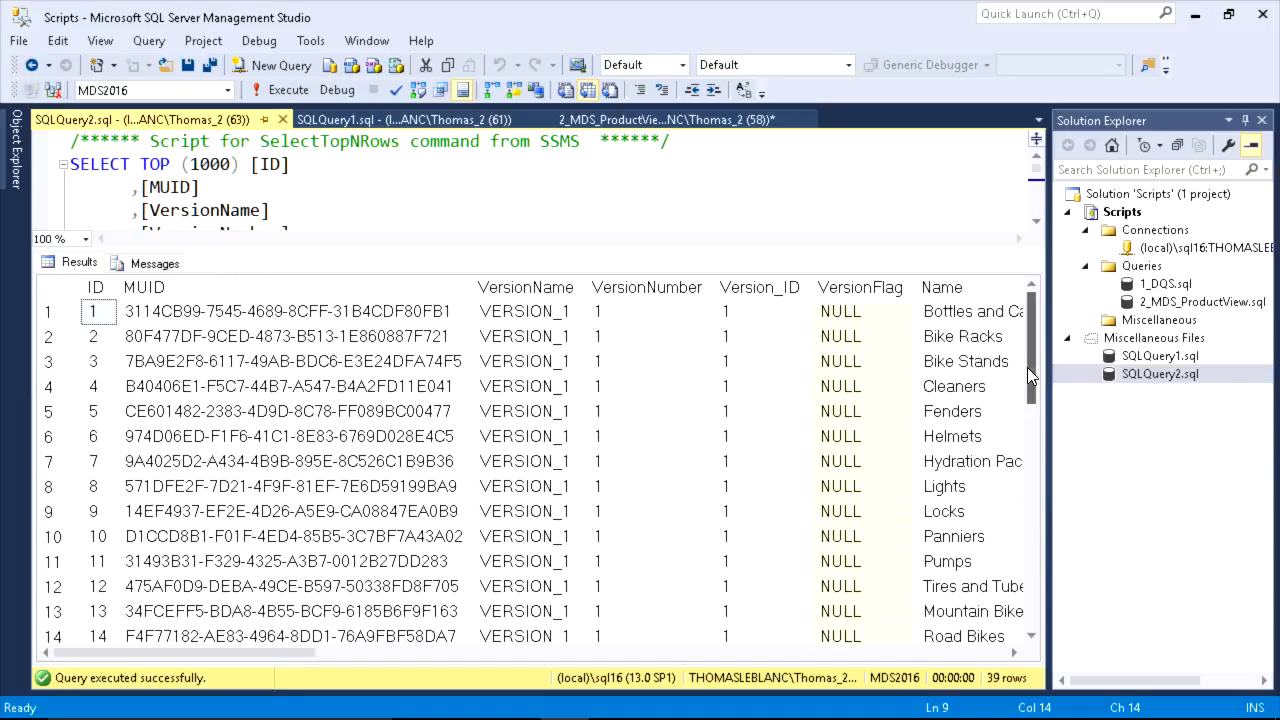
left_click_drag(1029, 370, 1031, 314)
left_click(941, 652)
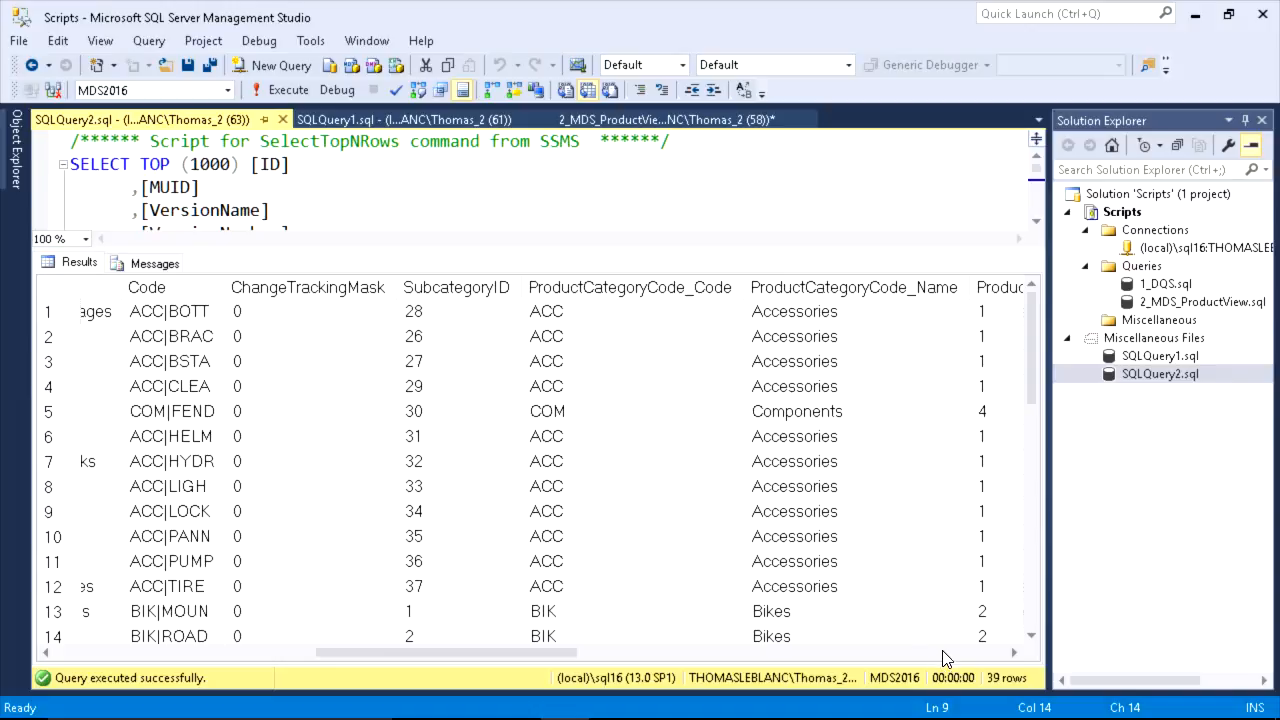
Return to Master Data Services in the browser, open Version Management and inspect both versions of the Live360Product model.
left_click(1195, 14)
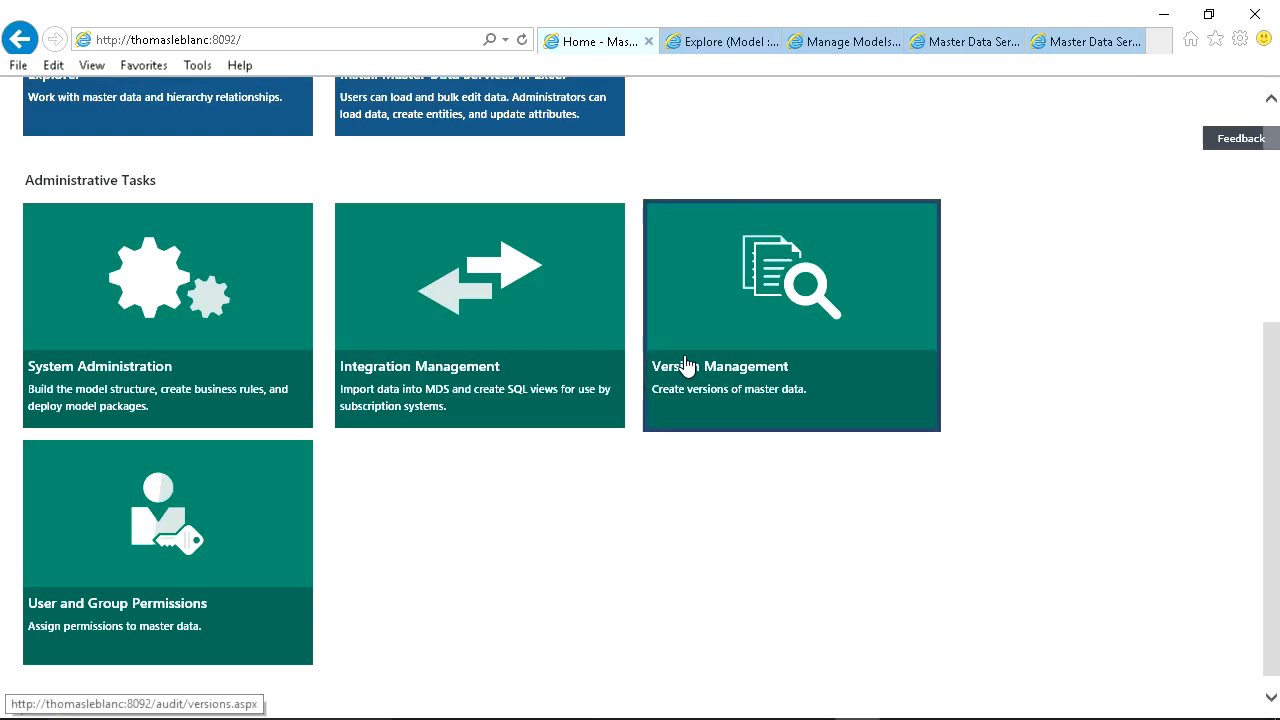
left_click(723, 343)
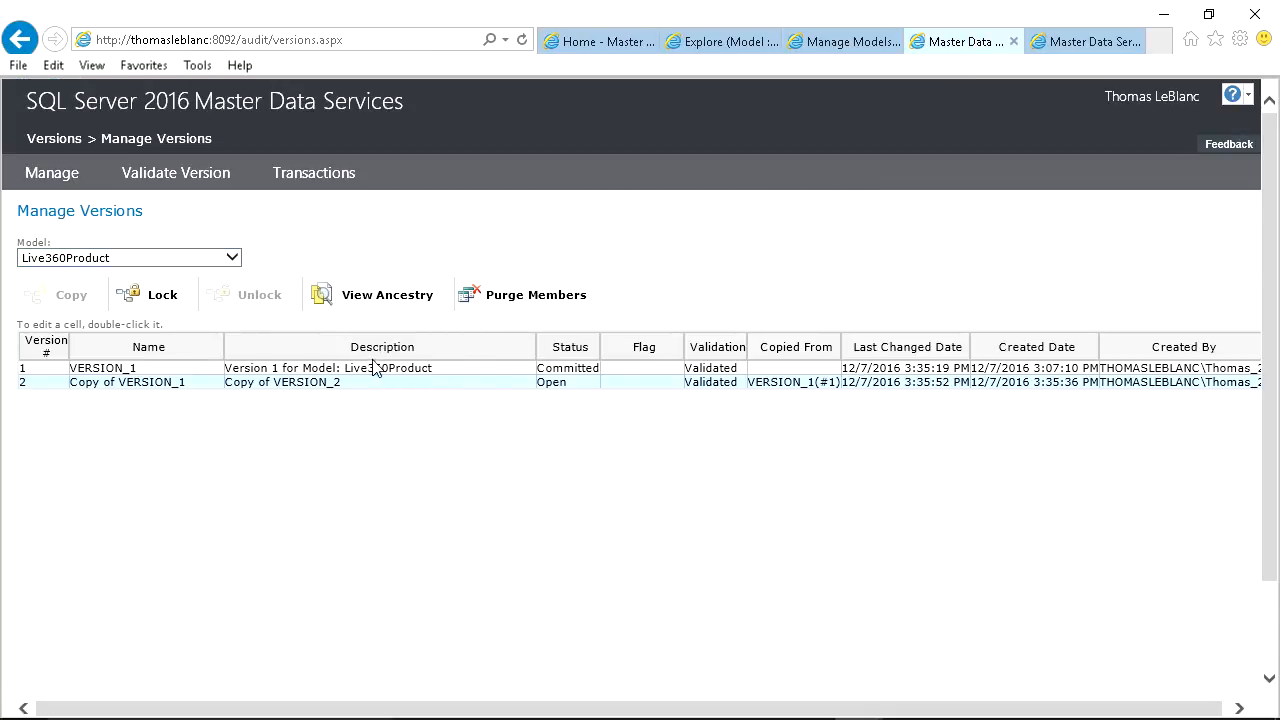
left_click(462, 371)
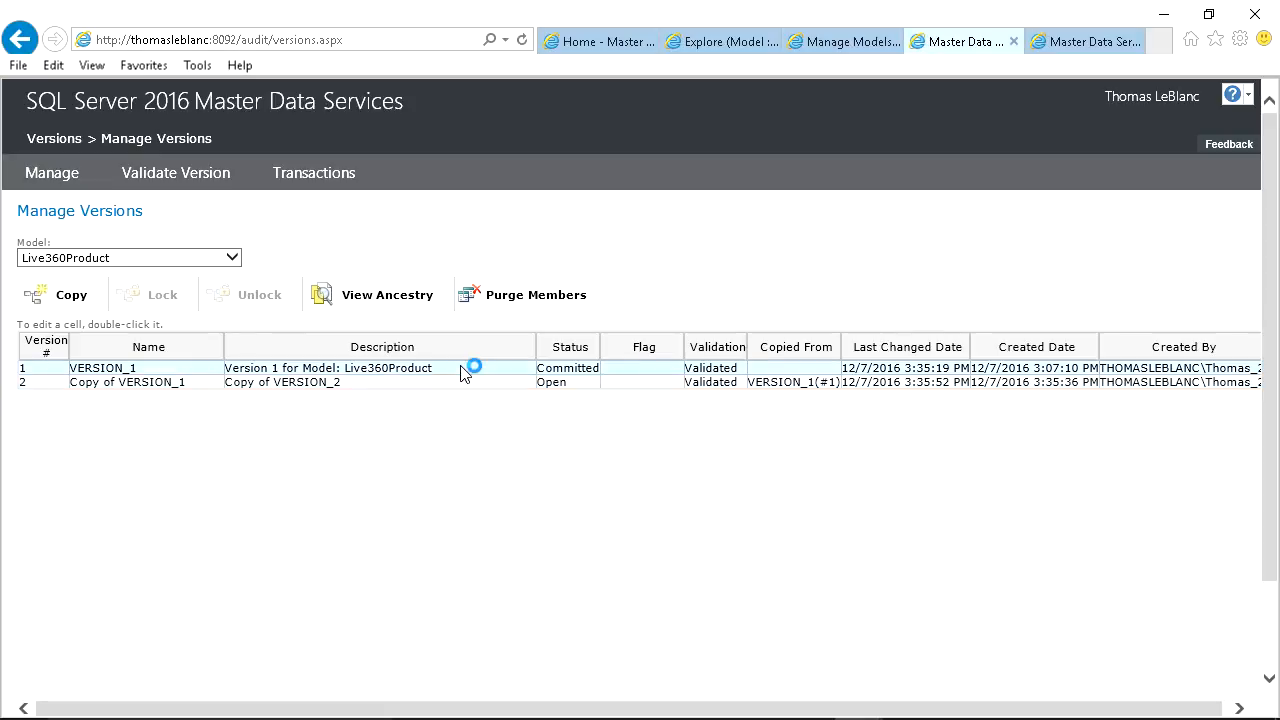
left_click(462, 384)
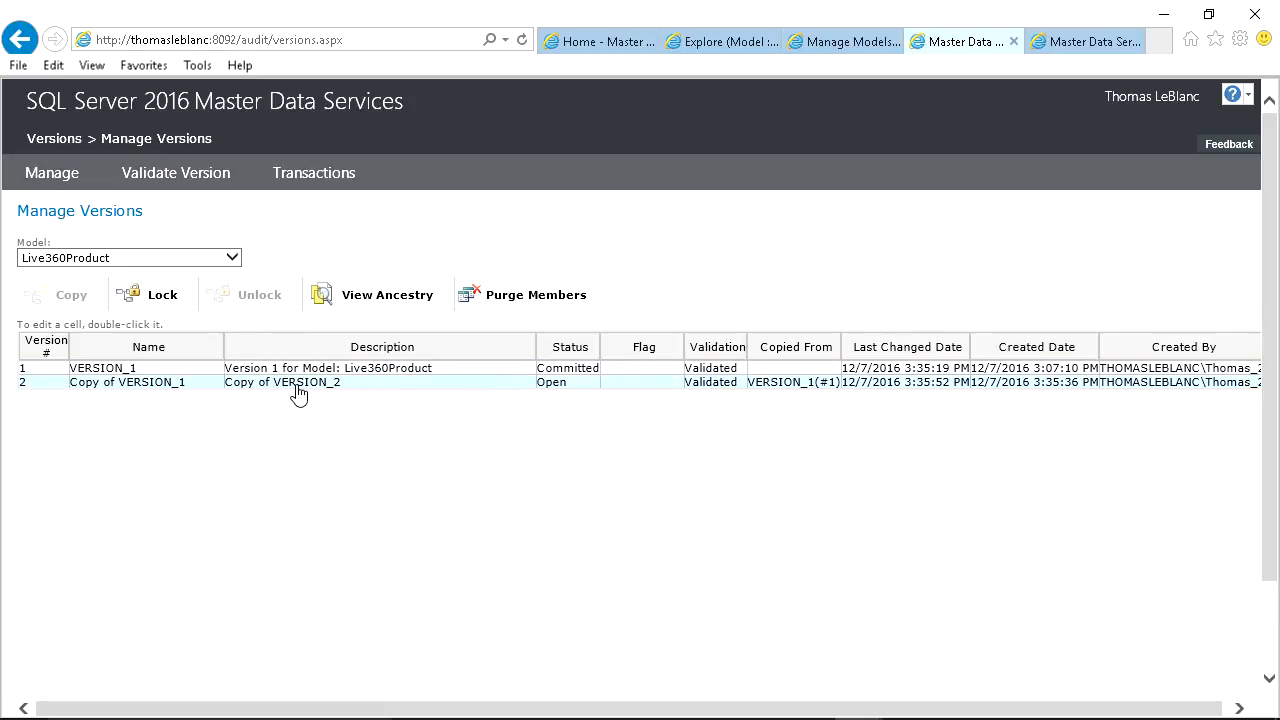
Open the Validate Version page and examine the validation summary for VERSION_1 of the Live360Product model.
left_click(175, 184)
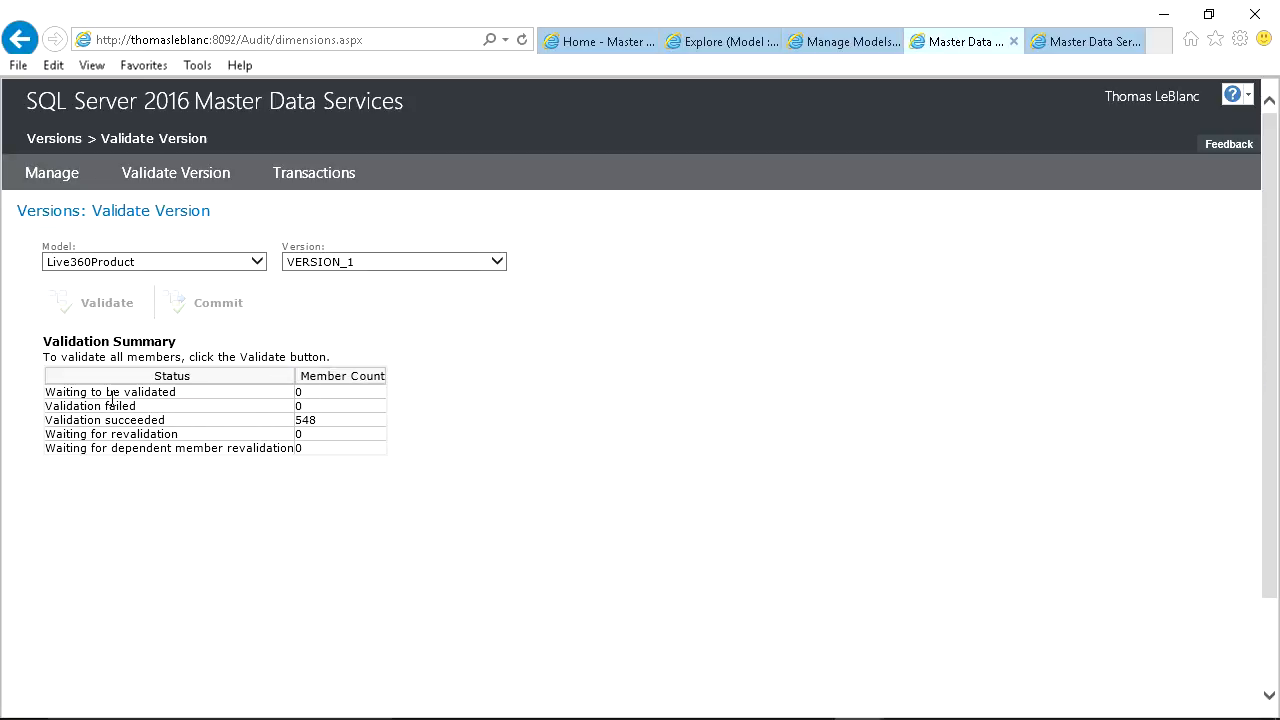
left_click_drag(52, 392, 194, 398)
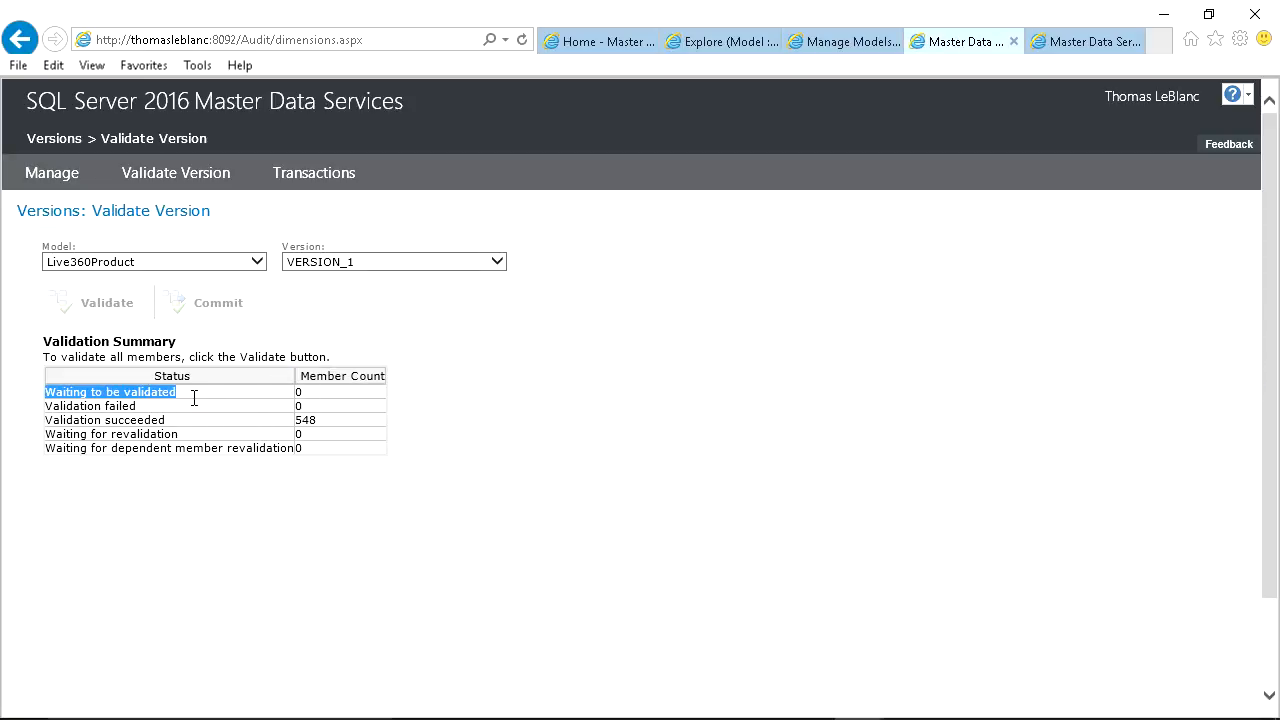
left_click_drag(324, 395, 329, 404)
left_click_drag(332, 406, 338, 414)
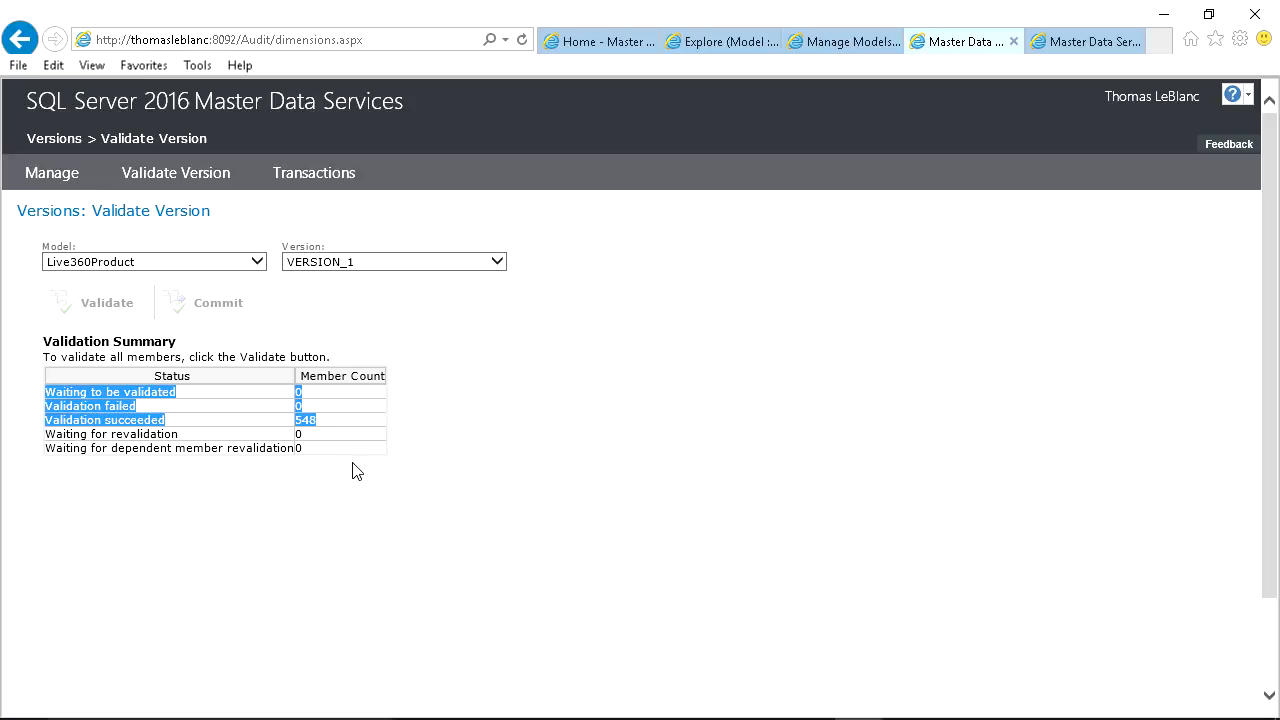
left_click(324, 444)
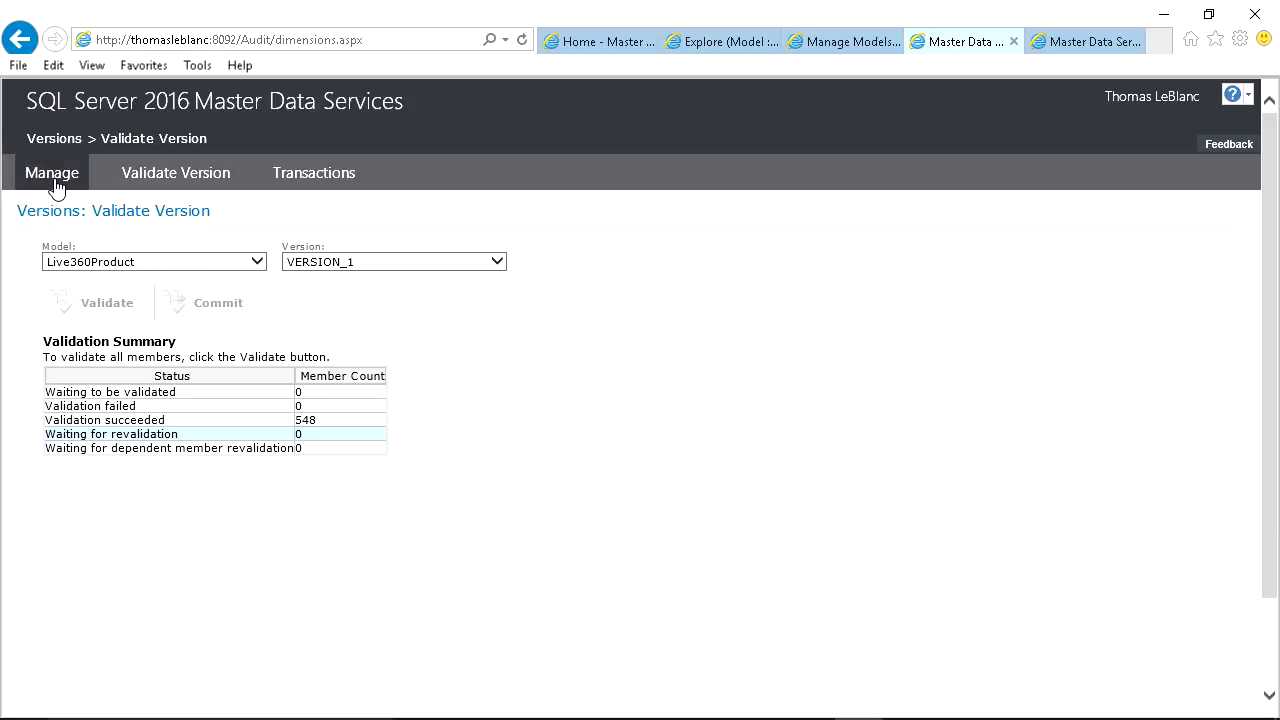
Go to the Manage Users page under security and open the general details of the listed user for editing.
left_click(598, 41)
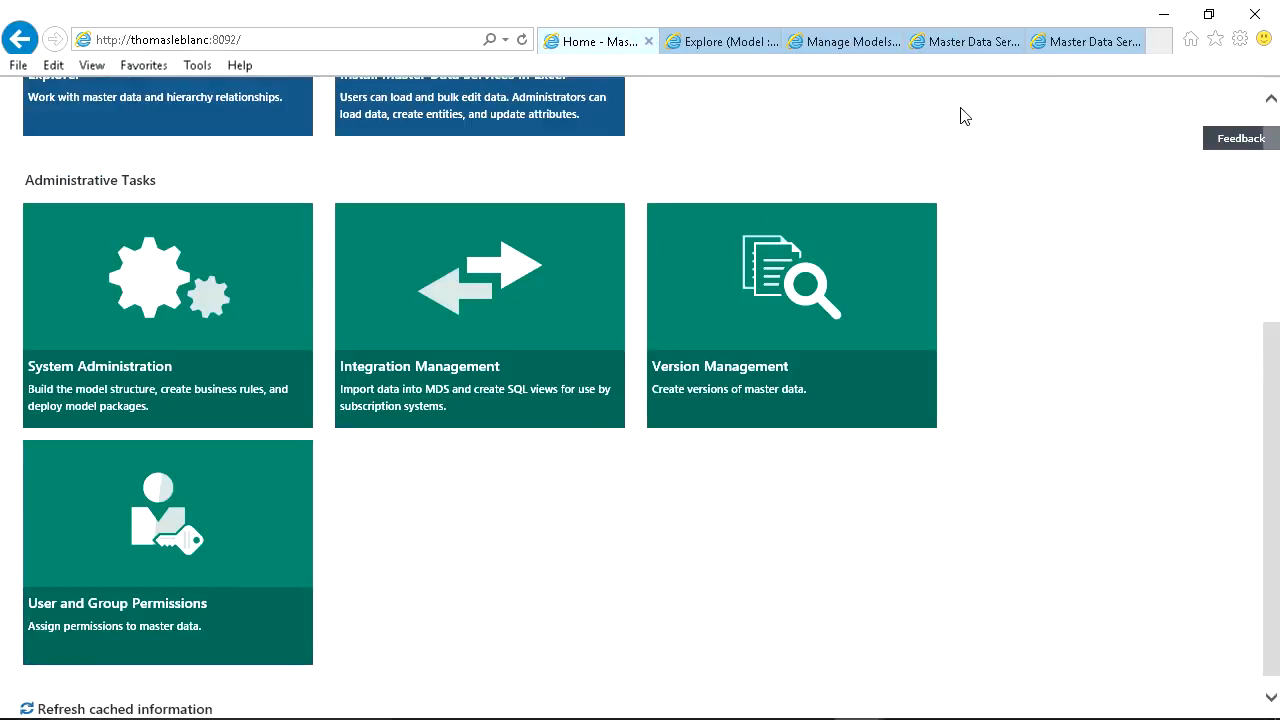
left_click(1085, 41)
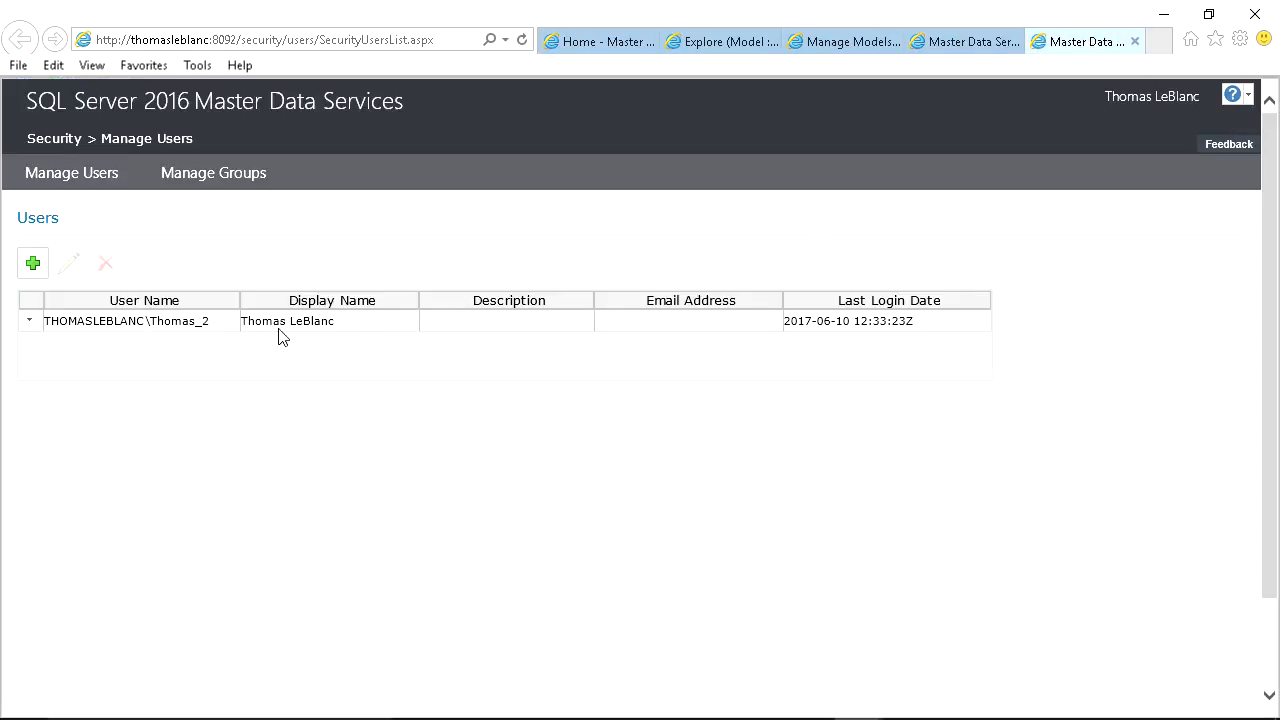
left_click(29, 320)
mouse_move(50, 344)
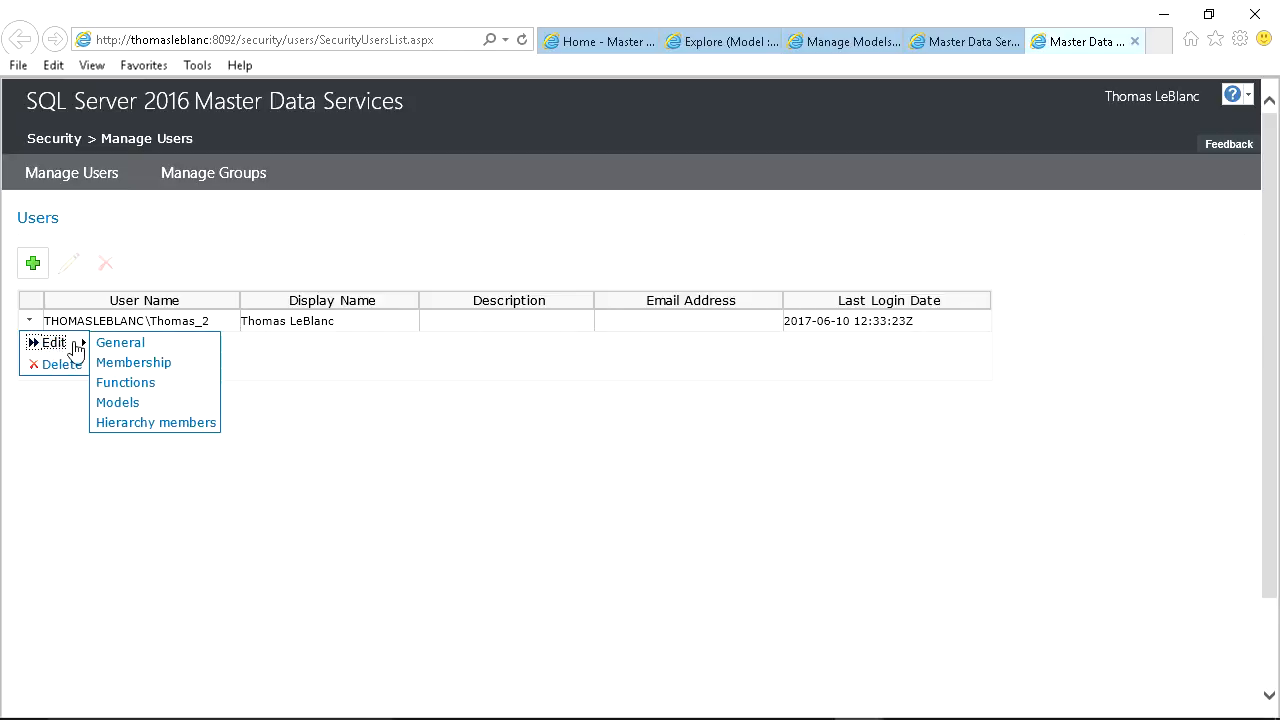
left_click(111, 344)
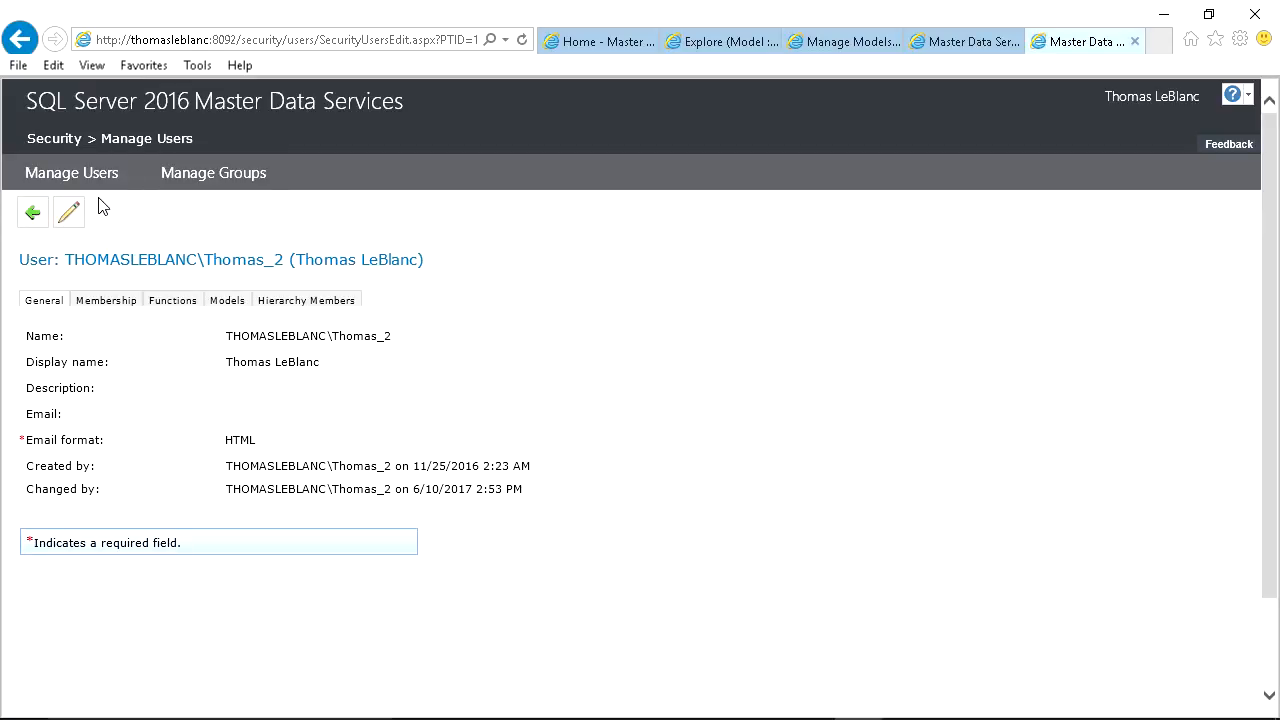
Show the user's model permissions, expand Live360Product down to its entities and examine the permission summary.
left_click(236, 308)
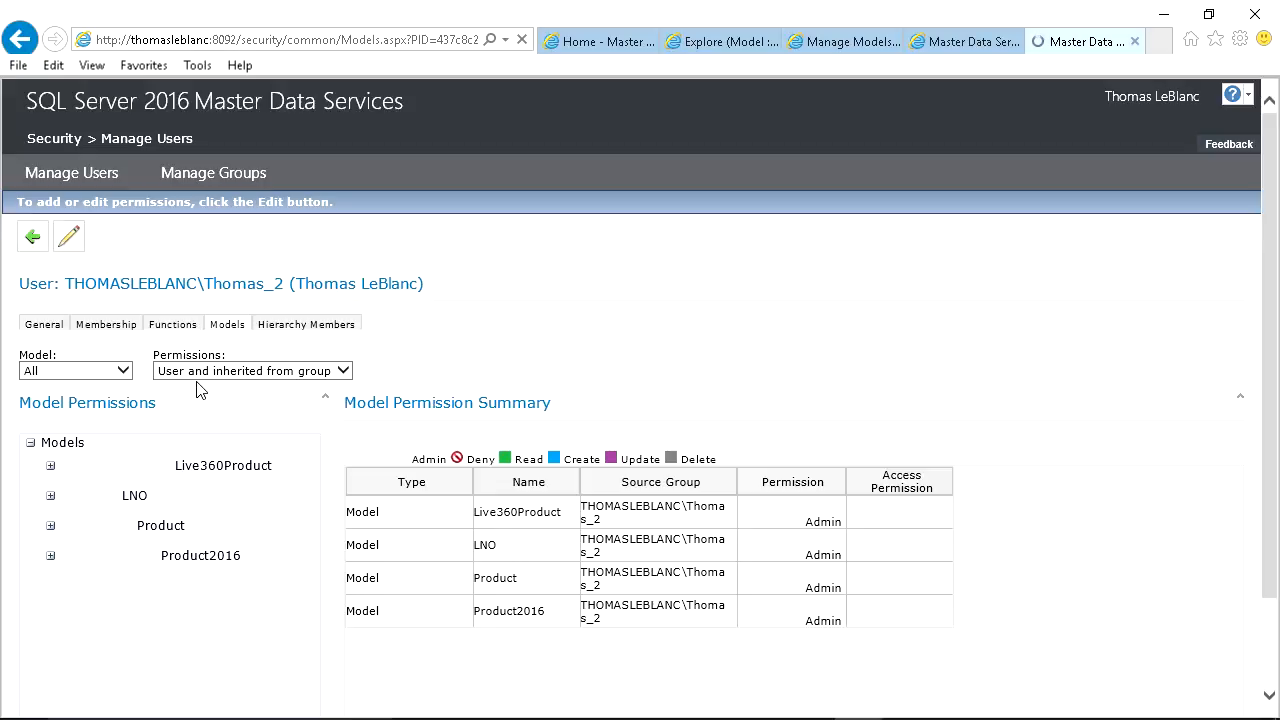
left_click(50, 459)
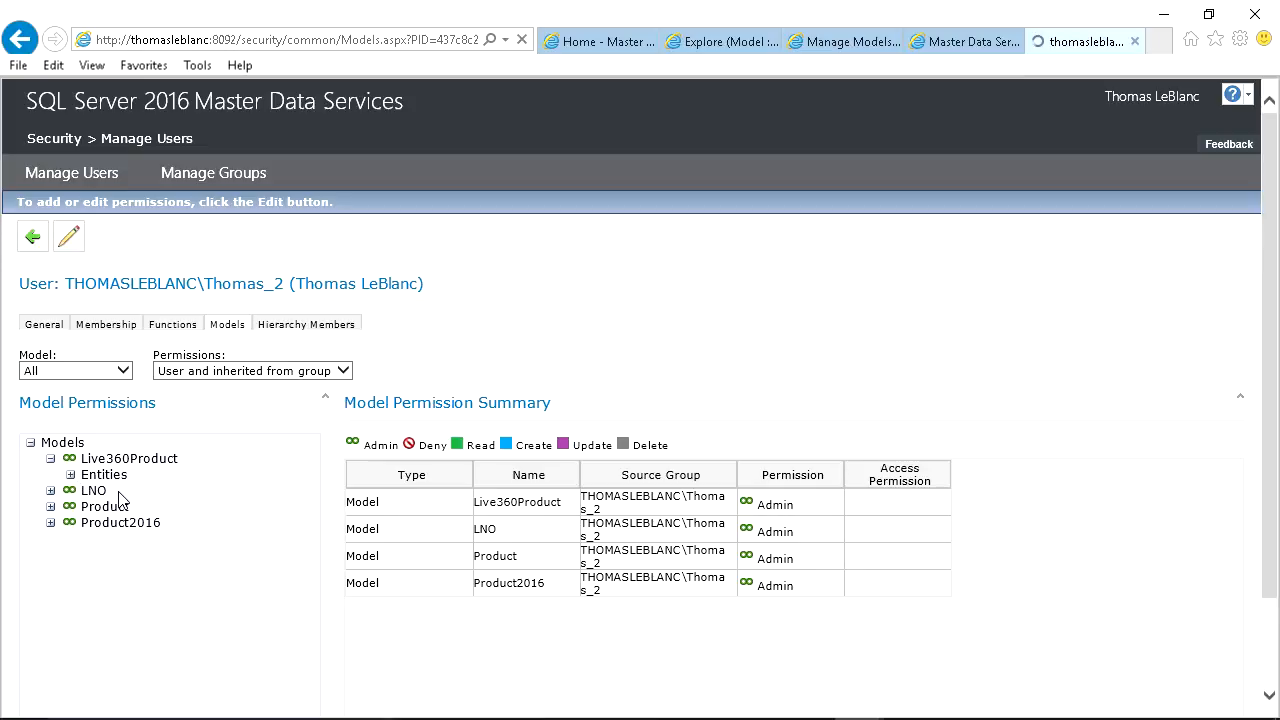
left_click(110, 477)
left_click(214, 372)
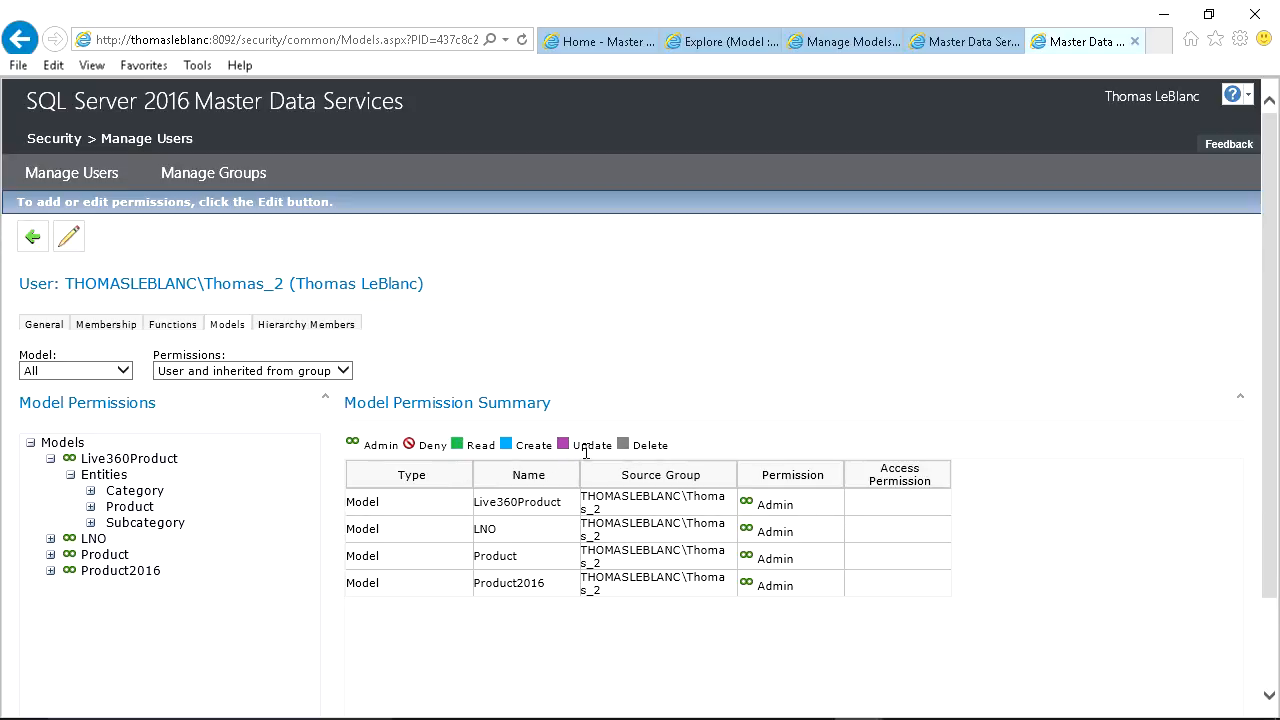
key("ctrl+a")
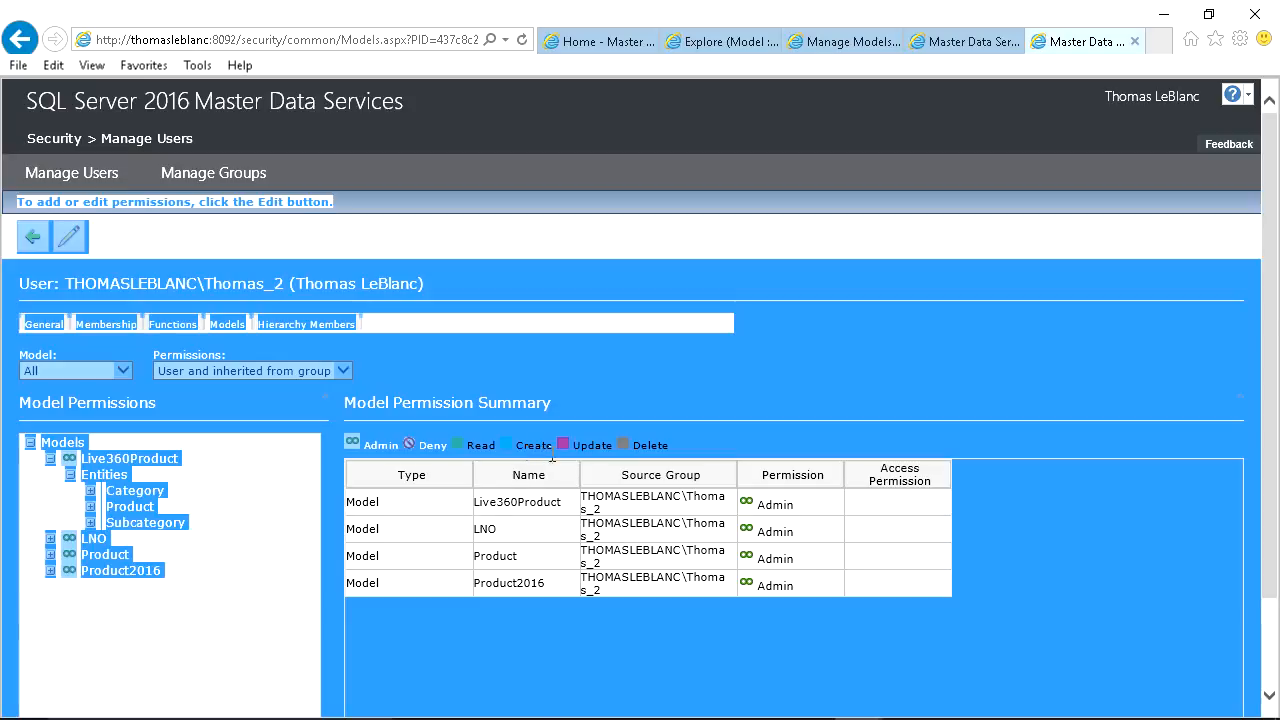
left_click(634, 466)
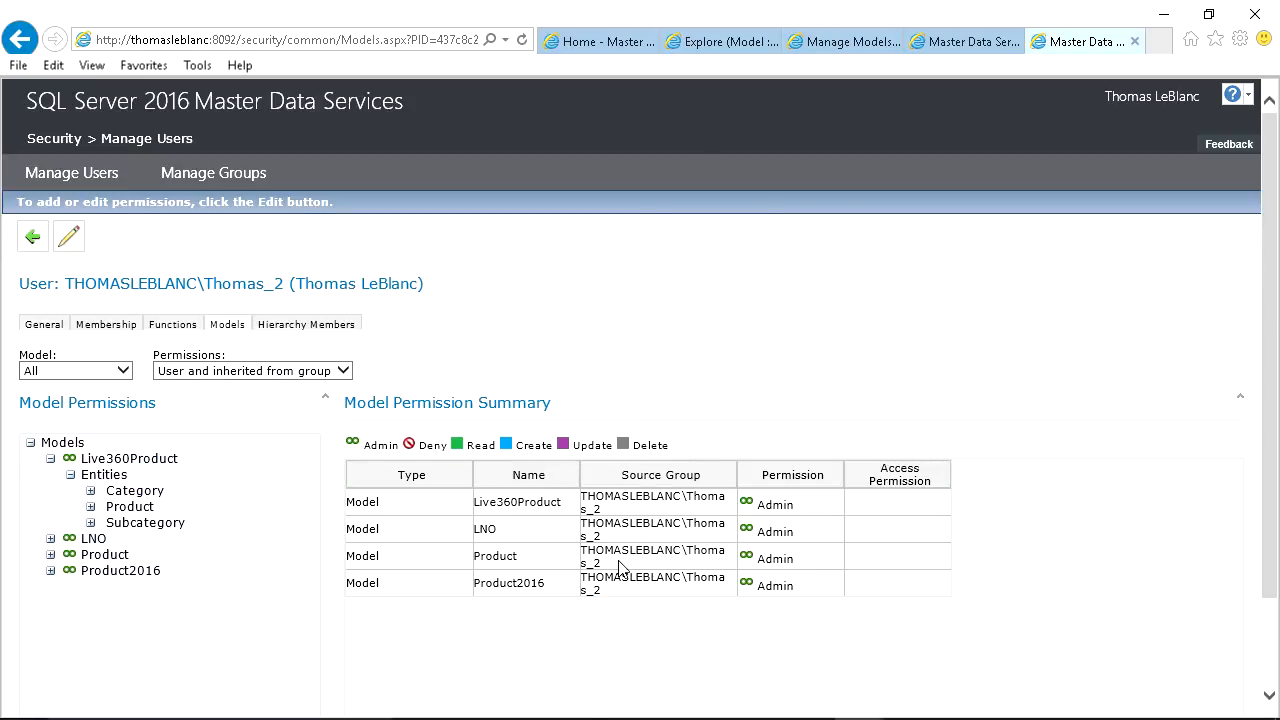
Set the permissions view to Effective and examine the access rights of the leaf and collection member types.
left_click(246, 373)
left_click(205, 382)
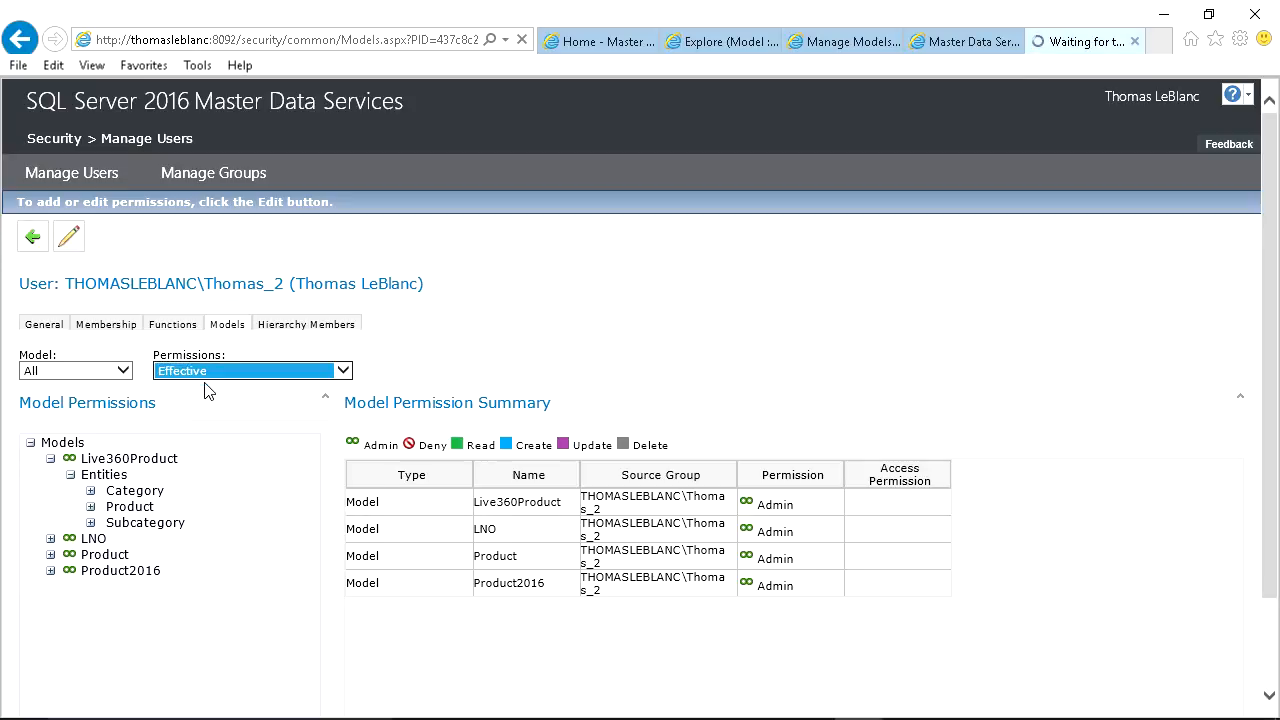
scroll(465, 480, "down", 3)
scroll(465, 480, "down", 3)
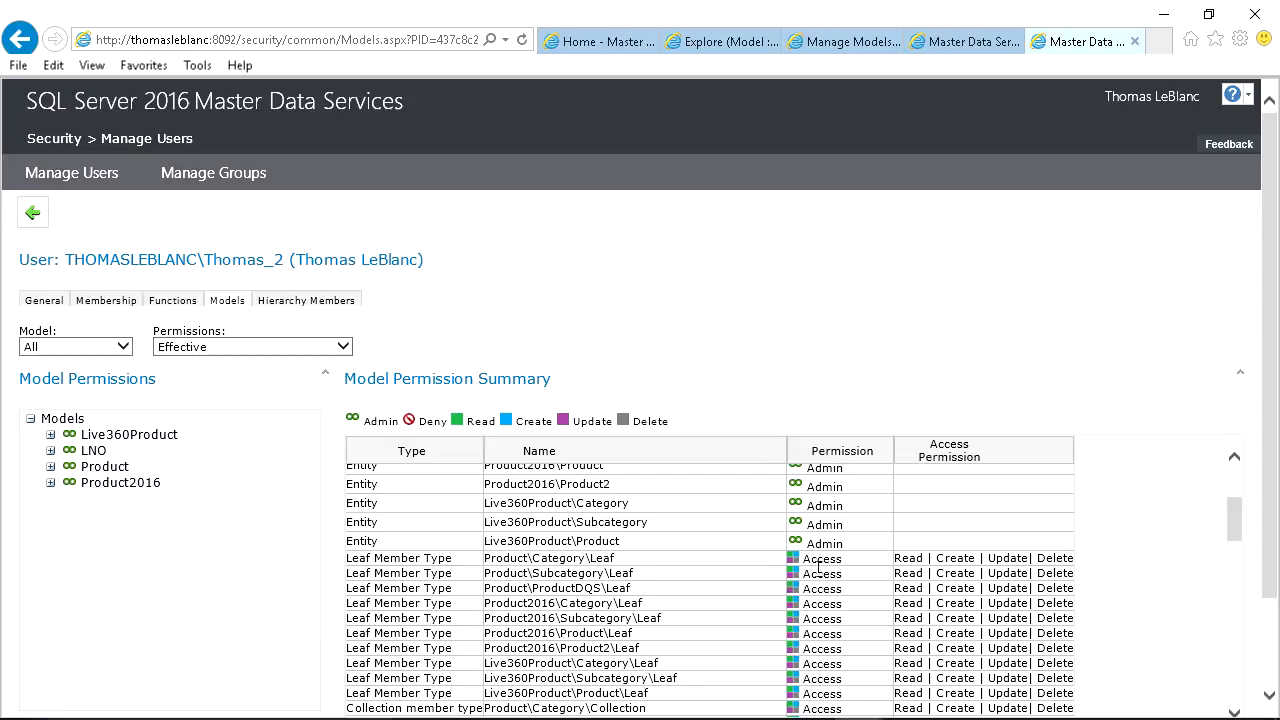
scroll(790, 595, "down", 2)
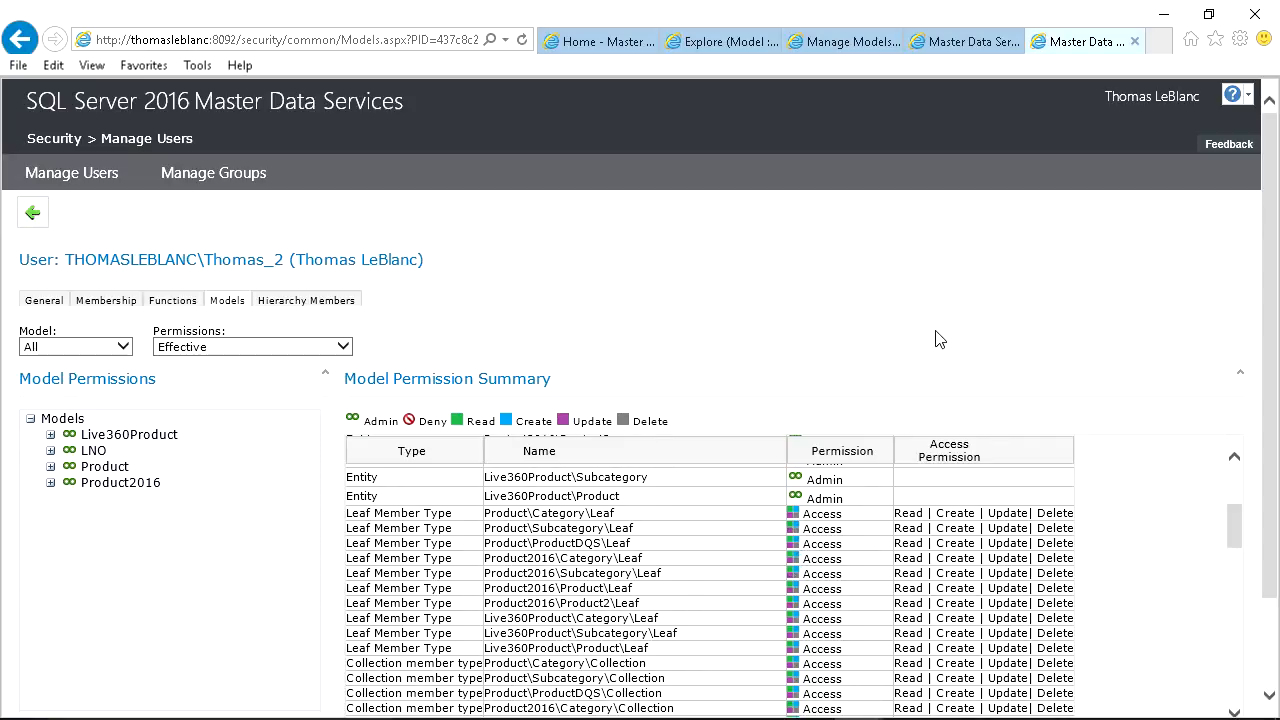
Select the Product2016 model with VERSION_1 on the home page, and go back to the Manage Models page.
left_click(1160, 22)
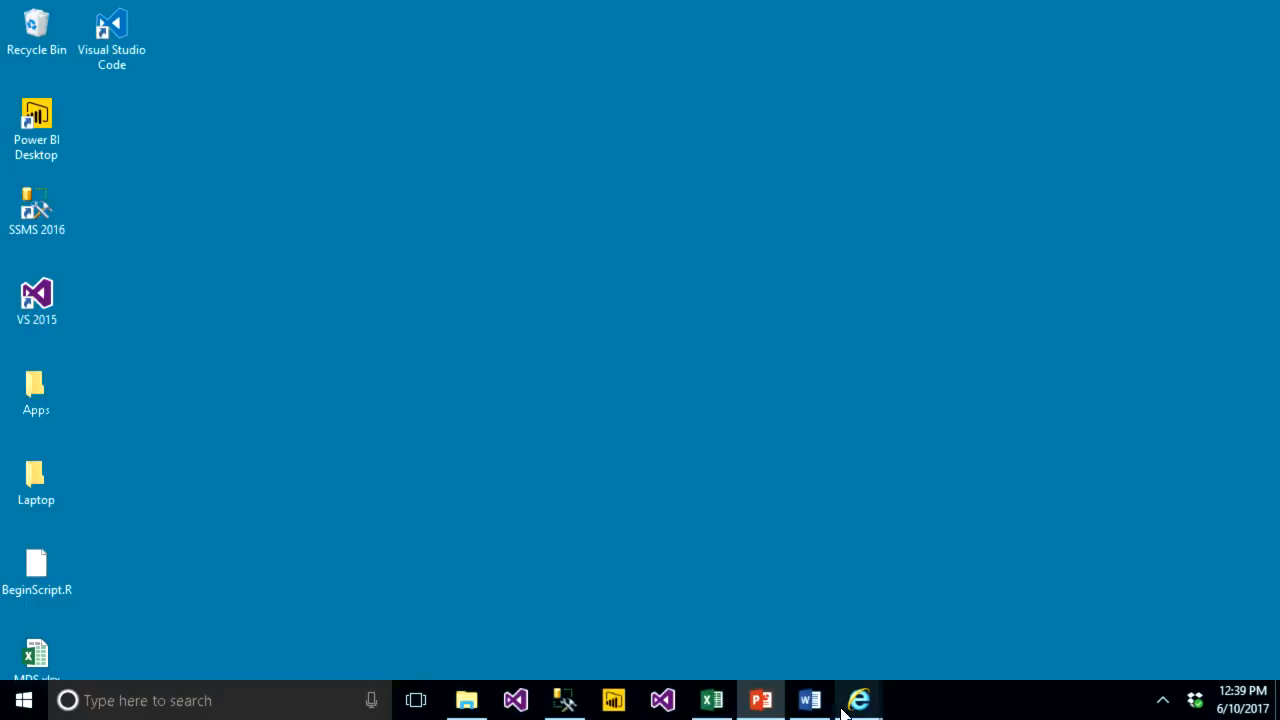
mouse_move(858, 700)
left_click(317, 628)
scroll(465, 458, "up", 4)
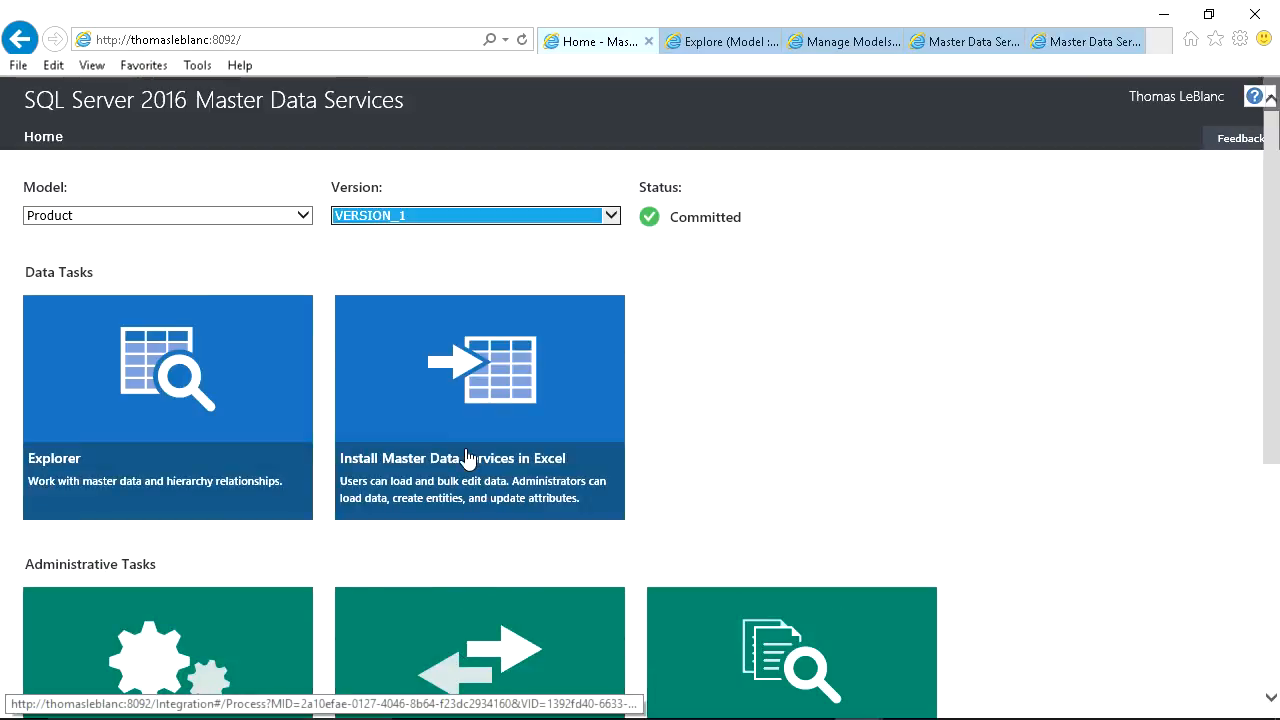
left_click(196, 220)
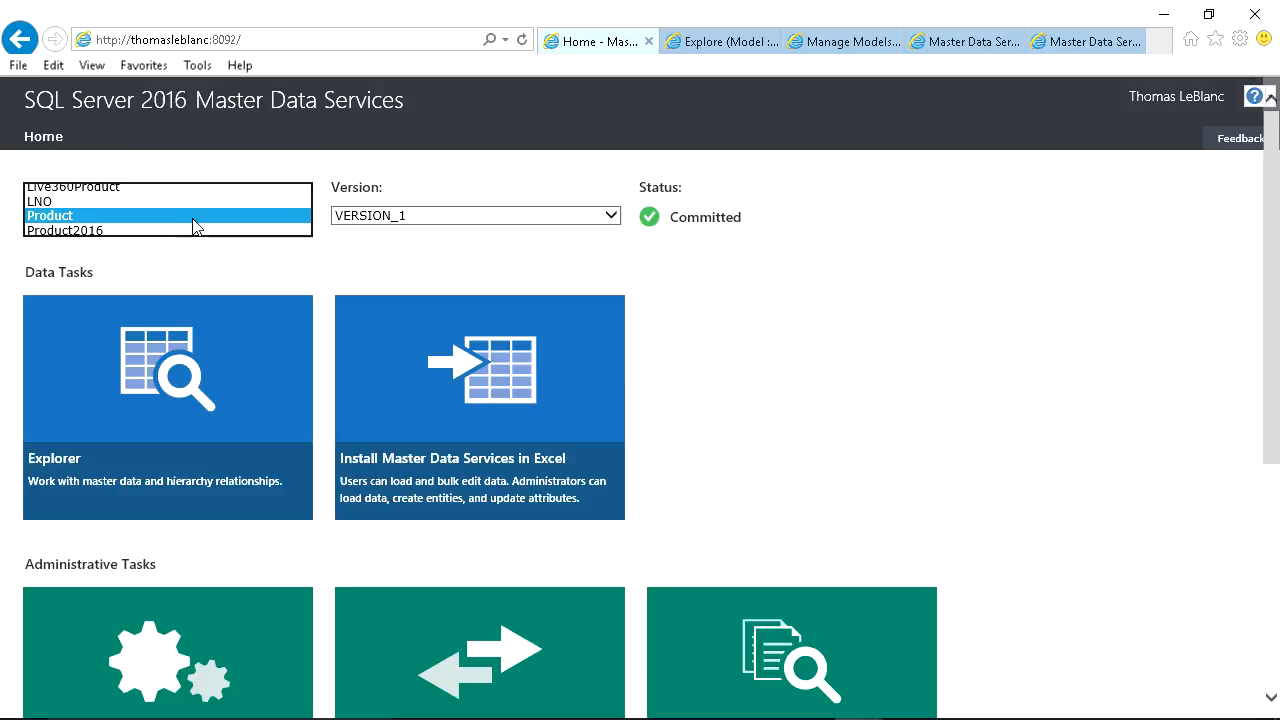
left_click(120, 231)
left_click(585, 216)
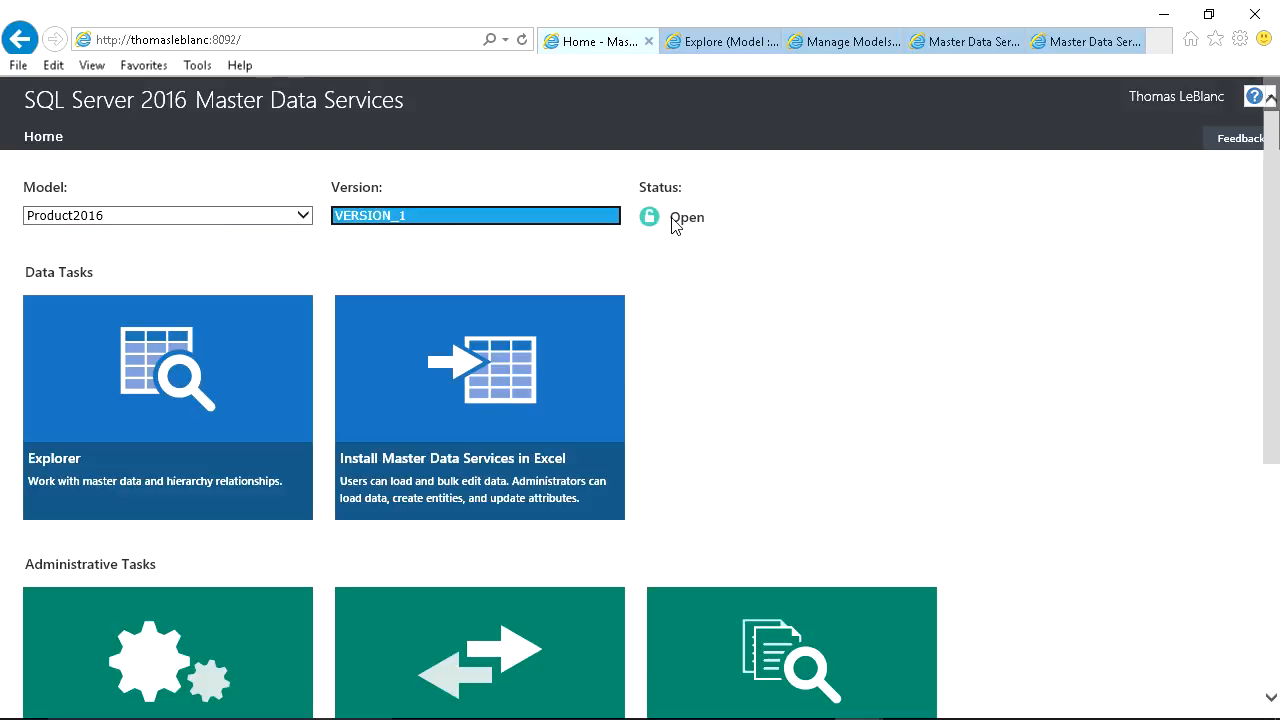
left_click(848, 42)
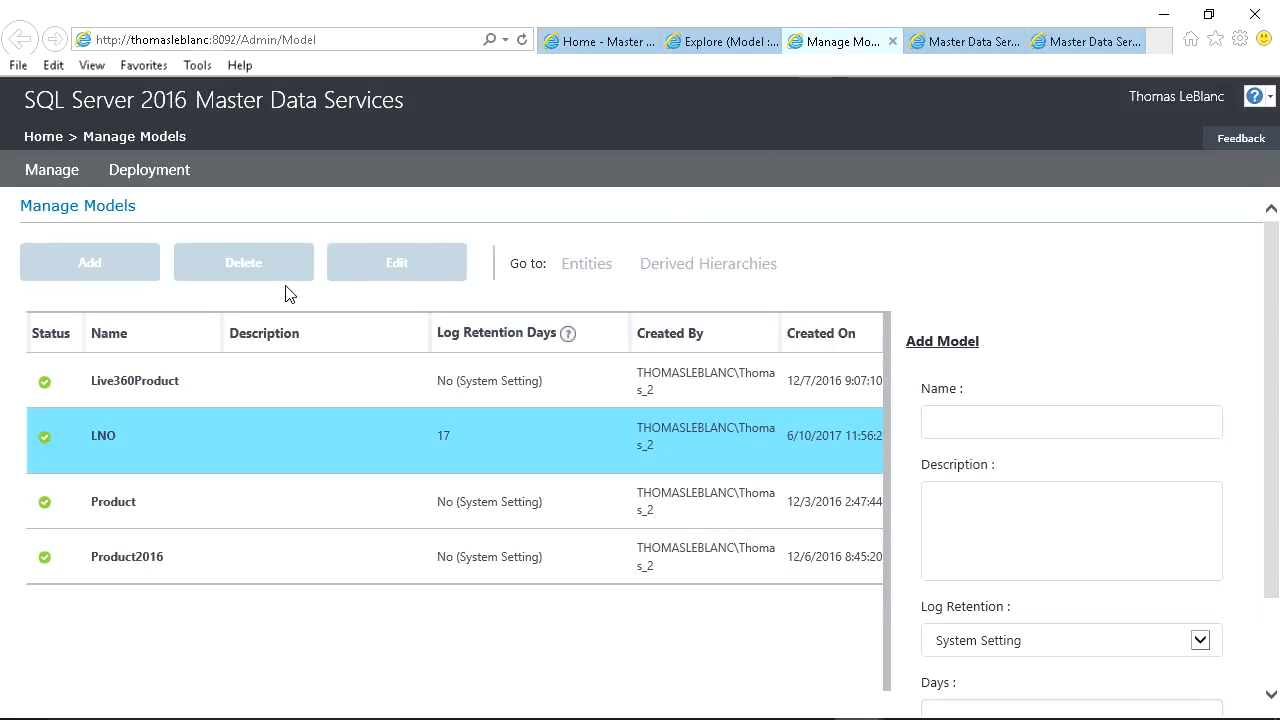
Go to the Manage Versions page for the Live360Product model and lock the version Copy of VERSION_1.
left_click(937, 48)
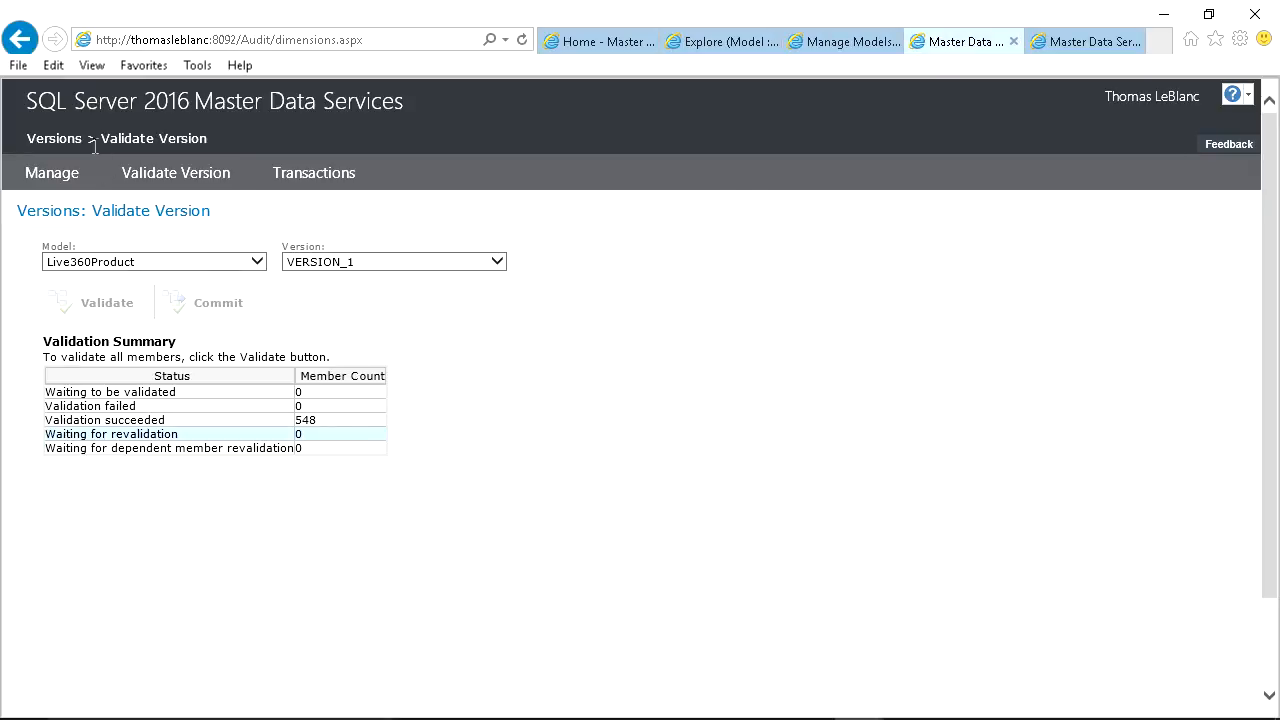
left_click(57, 203)
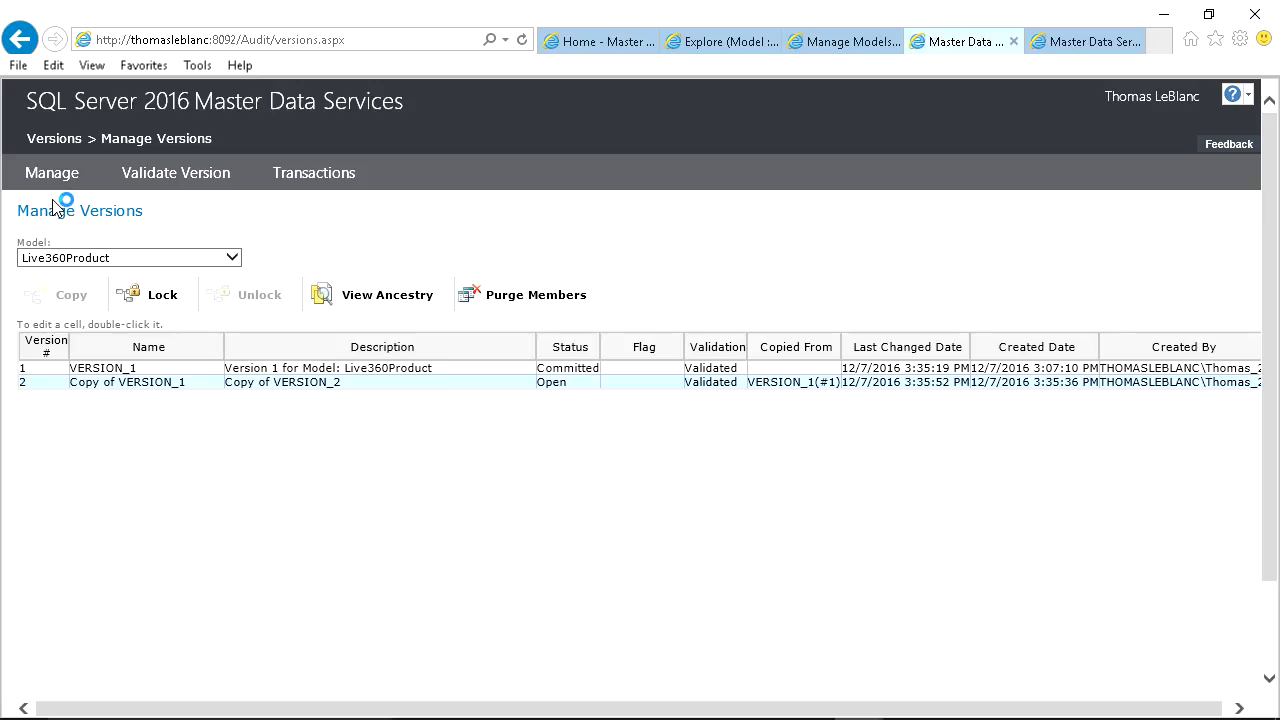
left_click(326, 383)
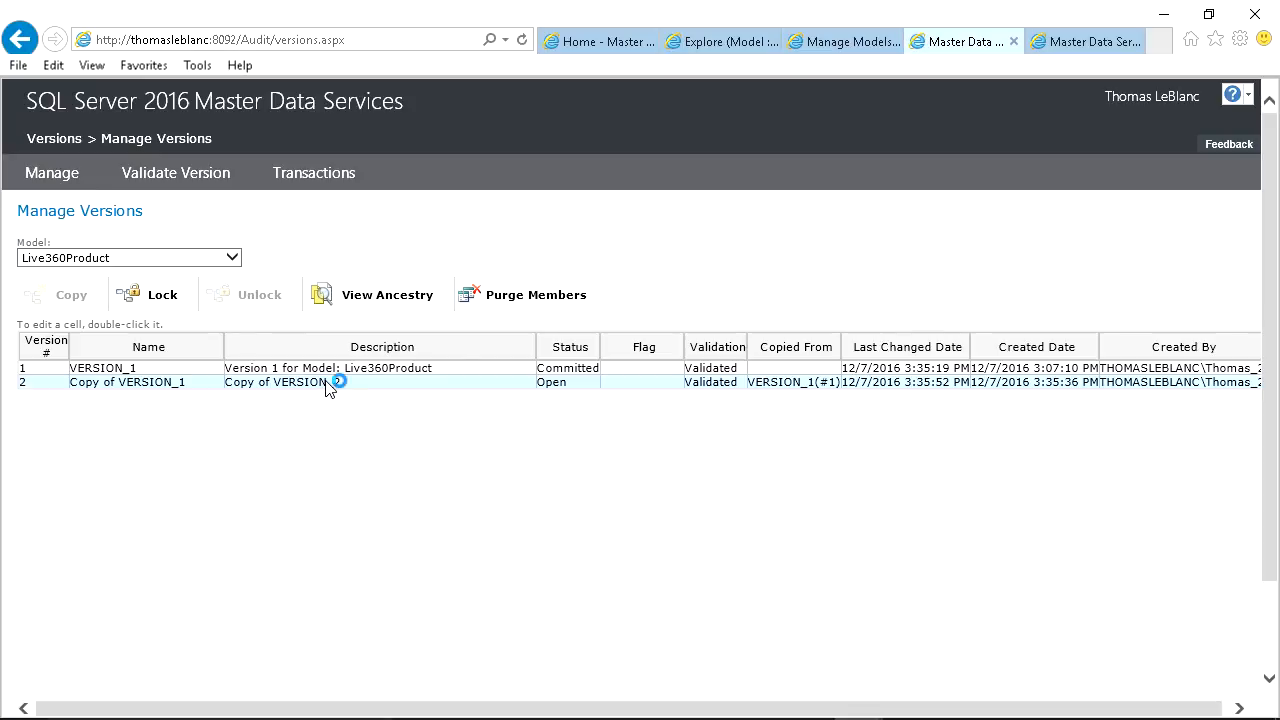
left_click(160, 294)
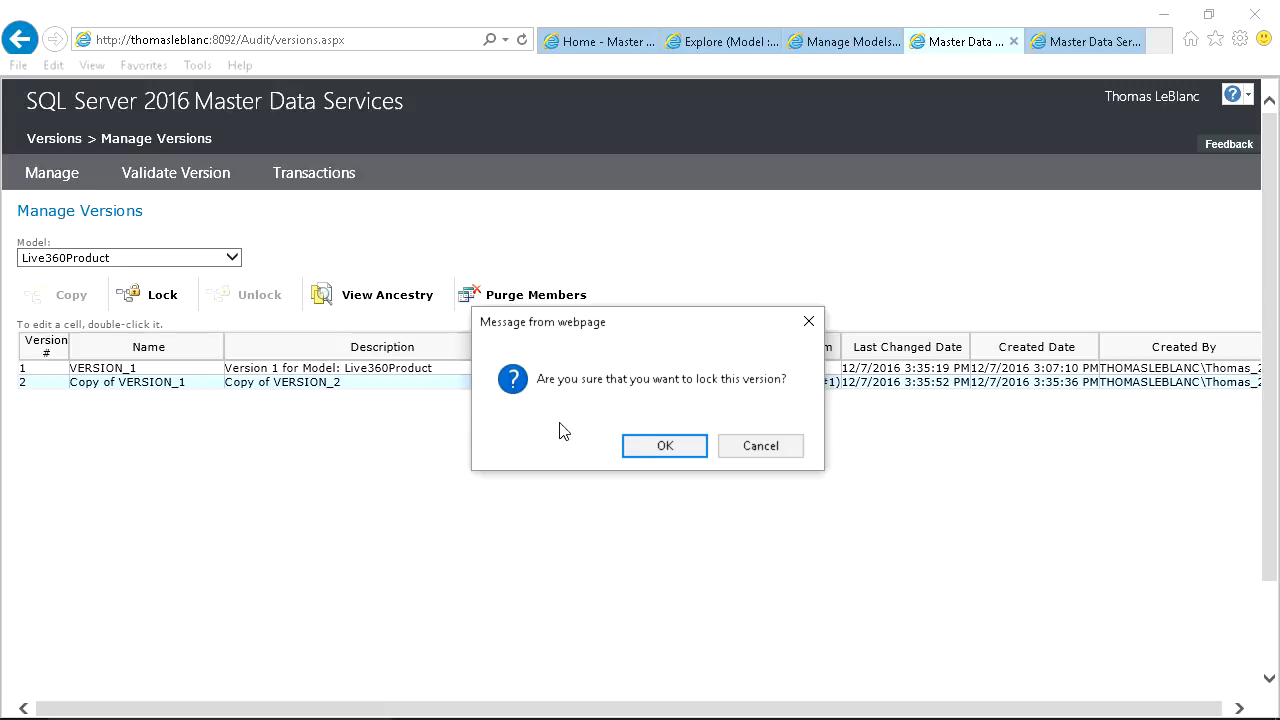
left_click(640, 447)
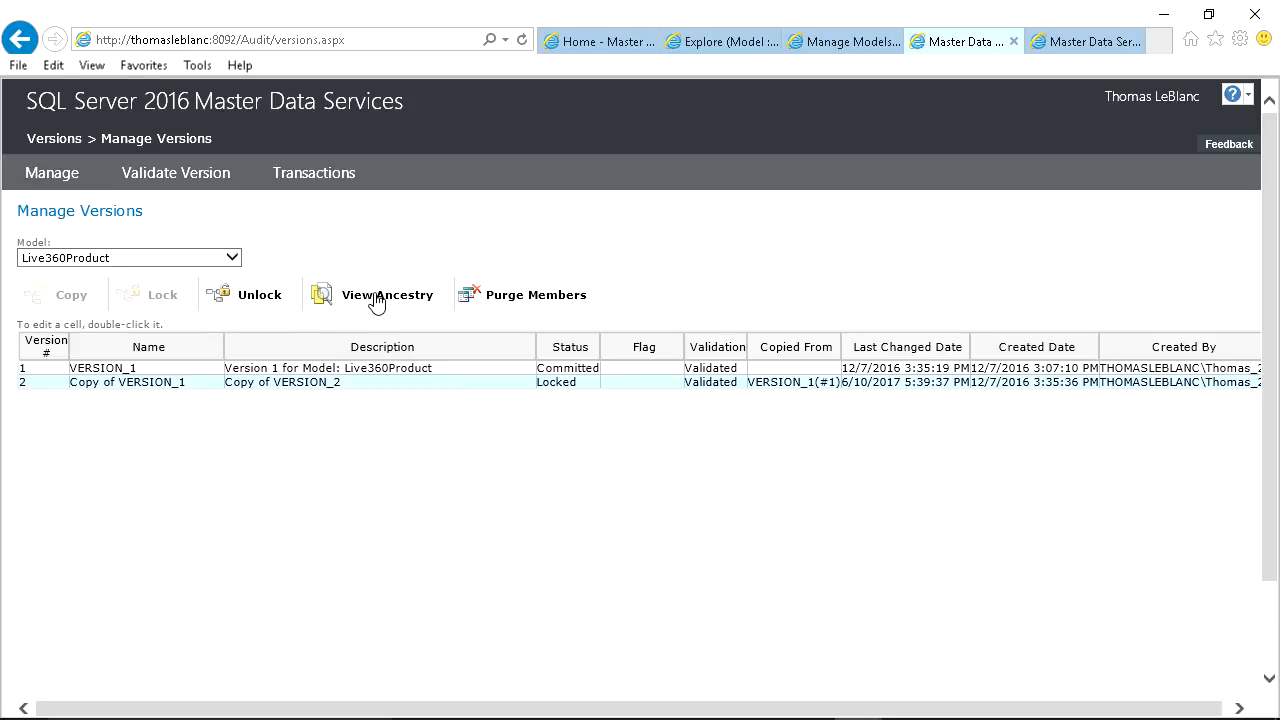
Select the committed VERSION_1 row and reload the Manage Versions page, resending the submitted data.
left_click(378, 370)
key("F5")
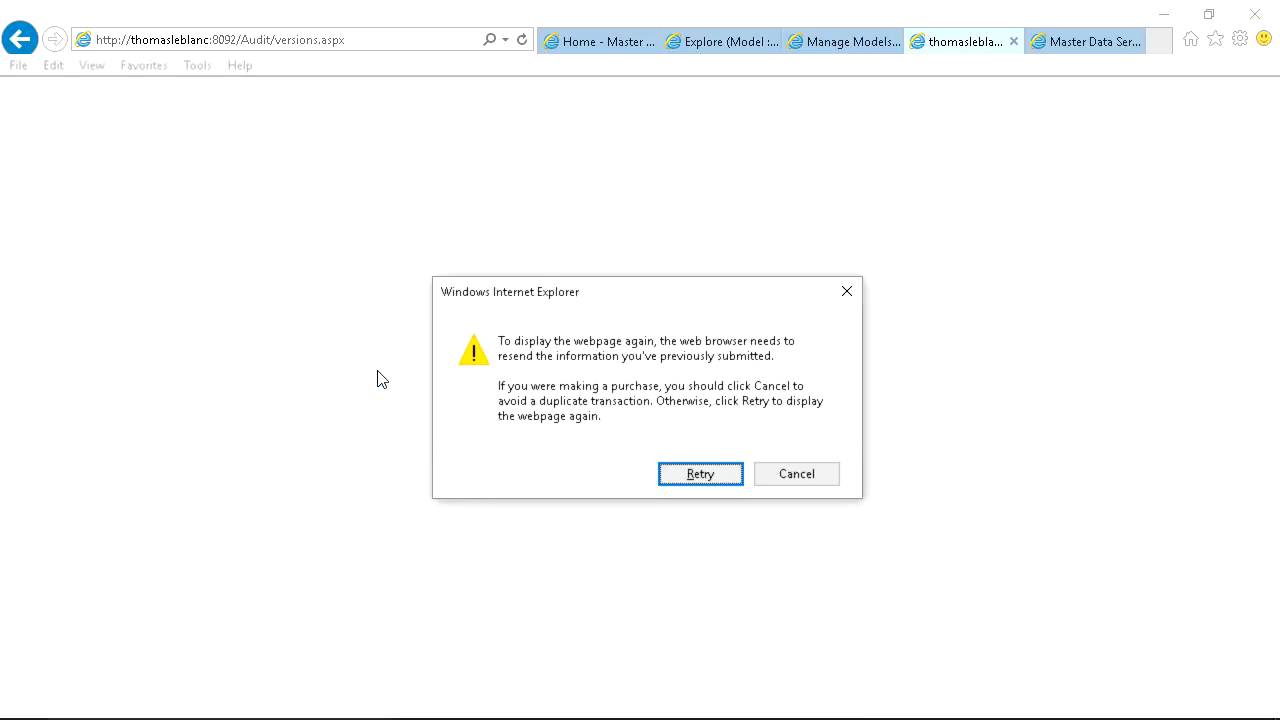
left_click(700, 474)
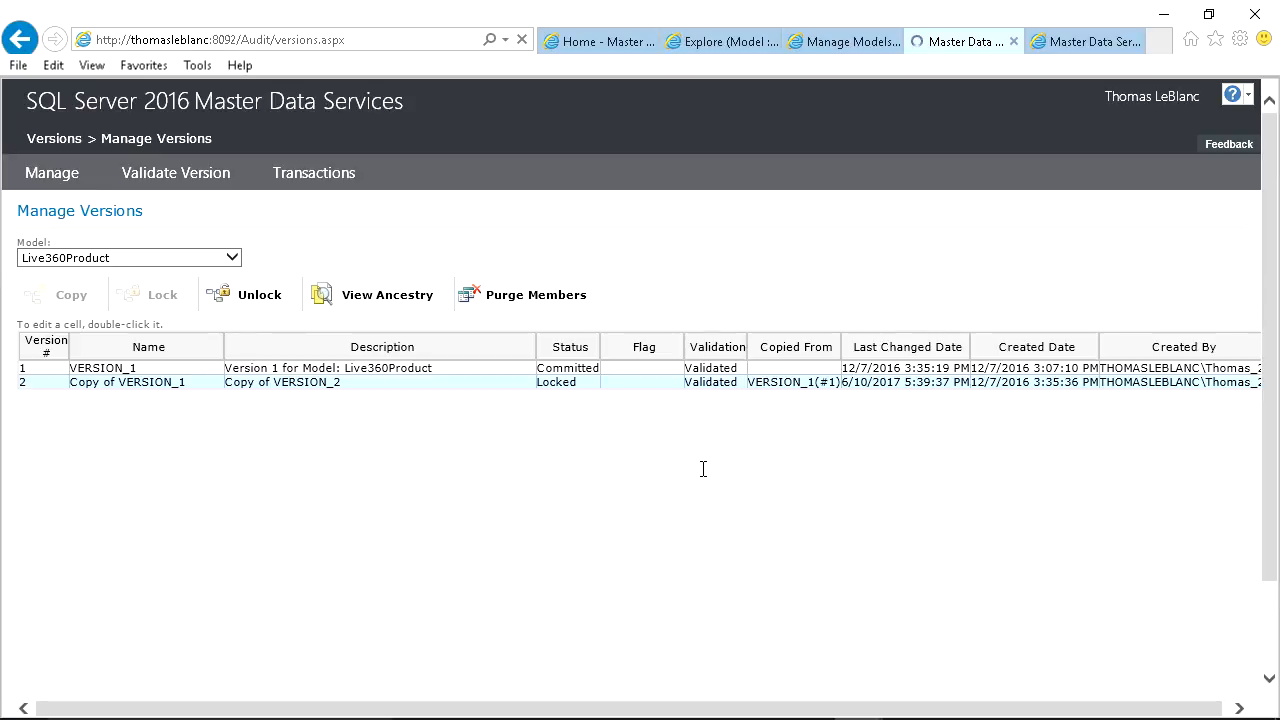
left_click(283, 370)
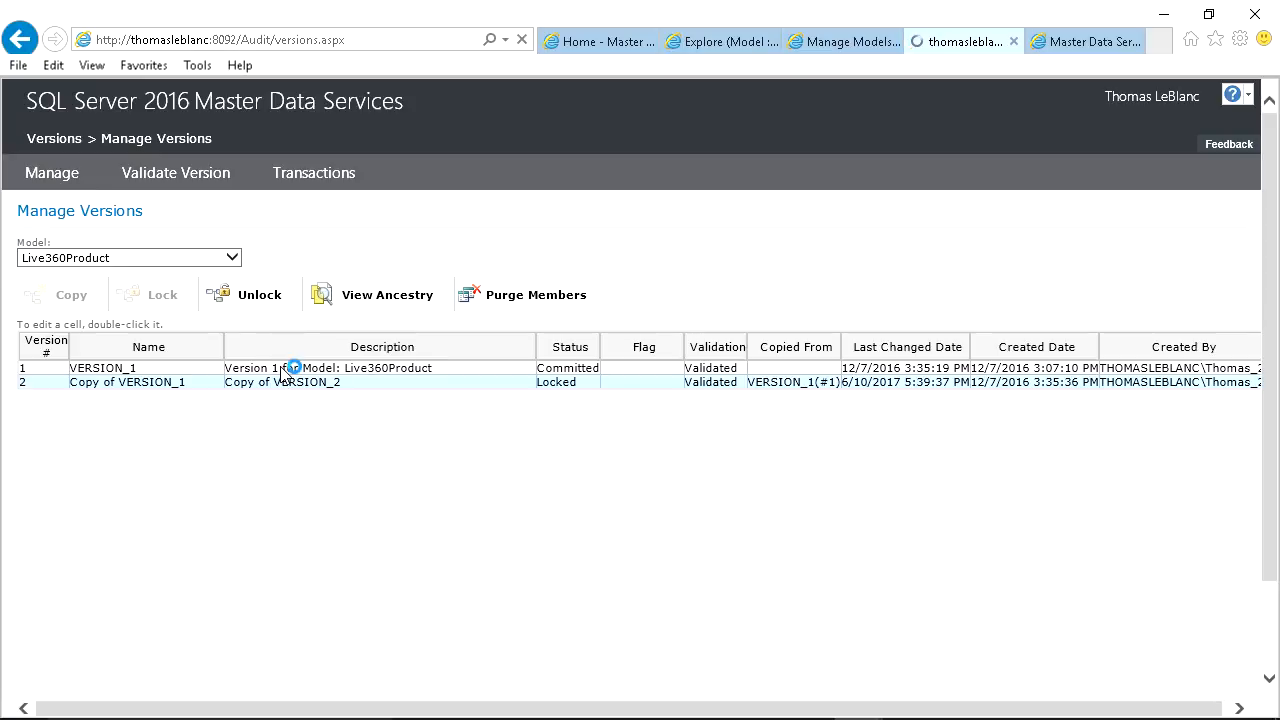
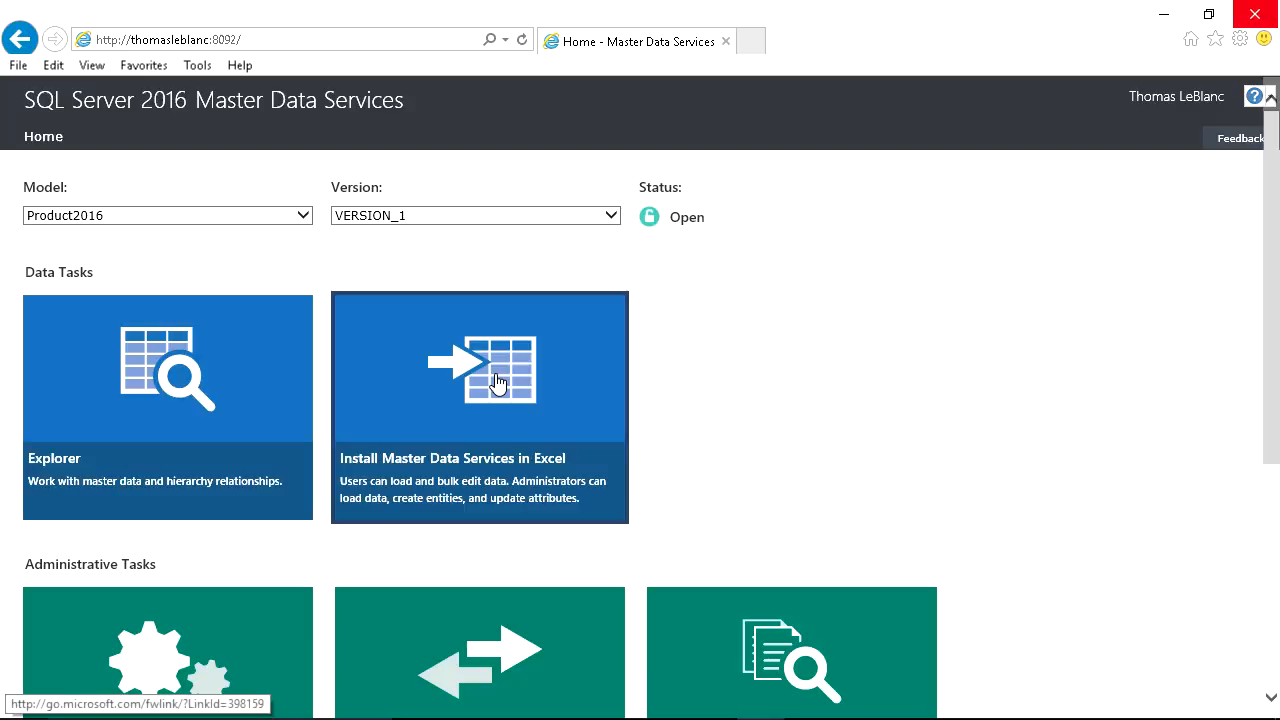
Open the download page of the Master Data Services Add-in for Excel from the home page, and minimize the browser.
left_click(498, 382)
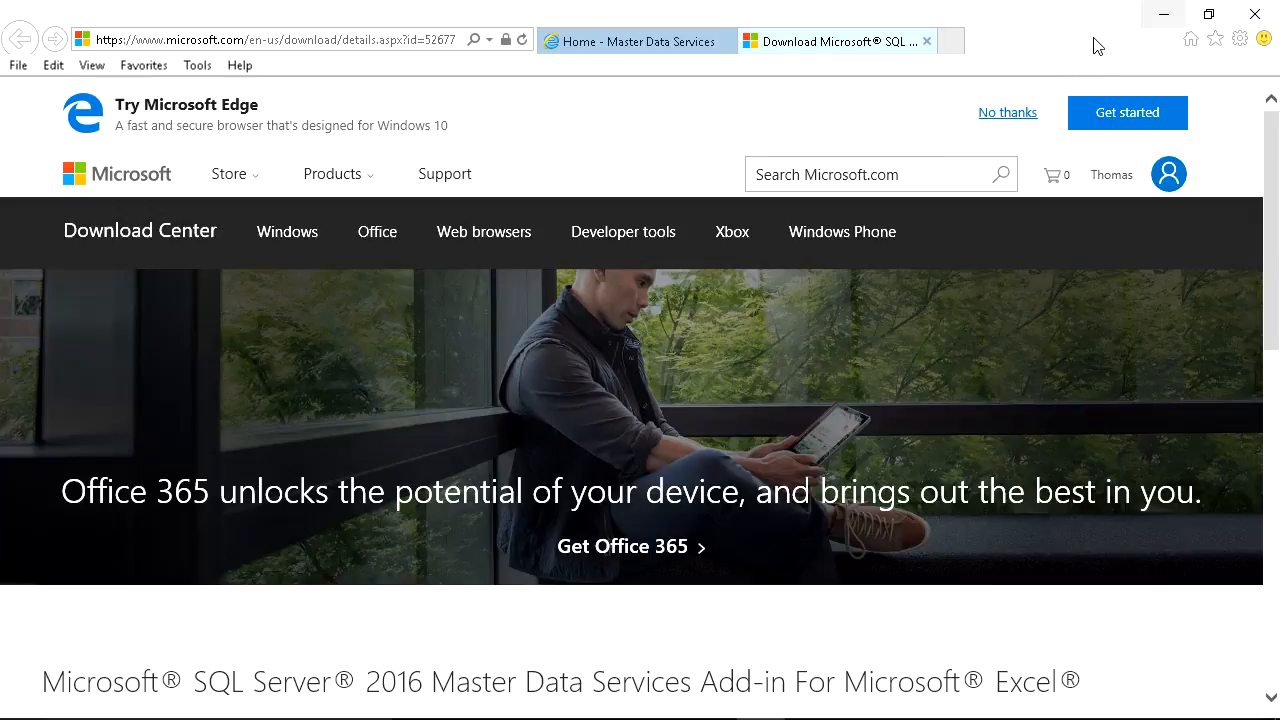
left_click(1163, 14)
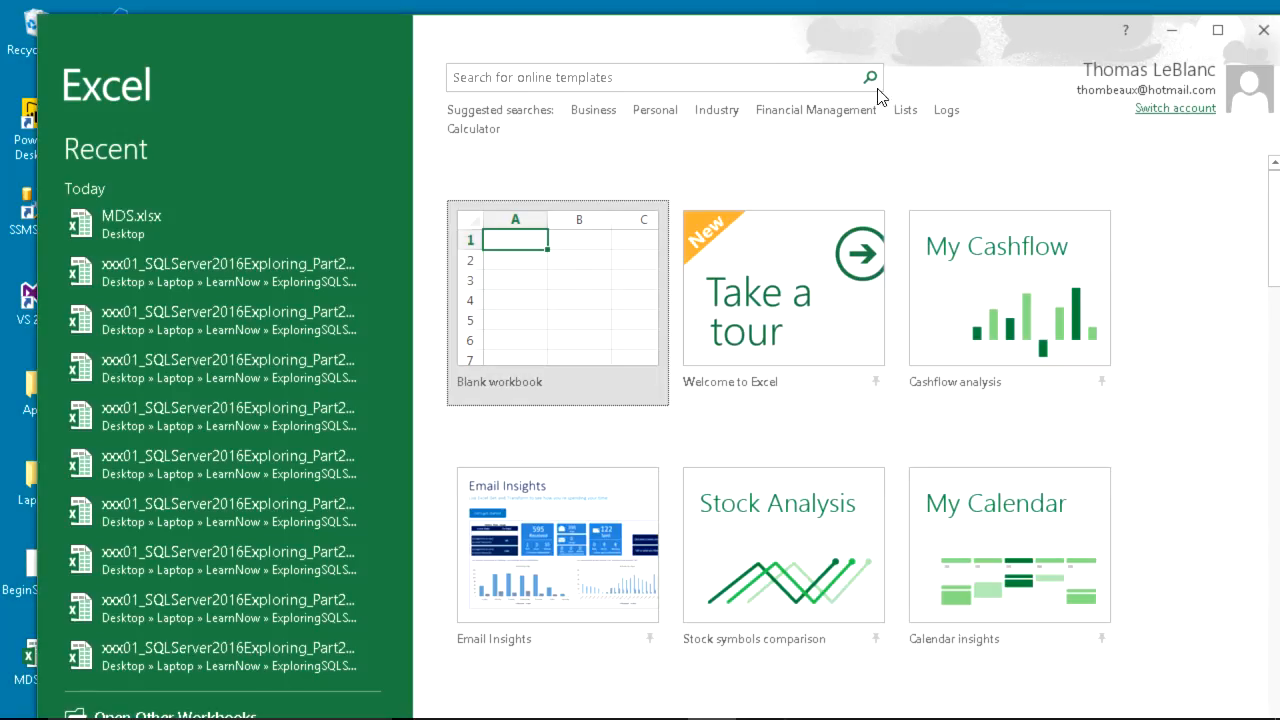
Switch to Excel, open the recent workbook MDS.xlsx in a maximized window and display the Master Data commands.
left_click(128, 227)
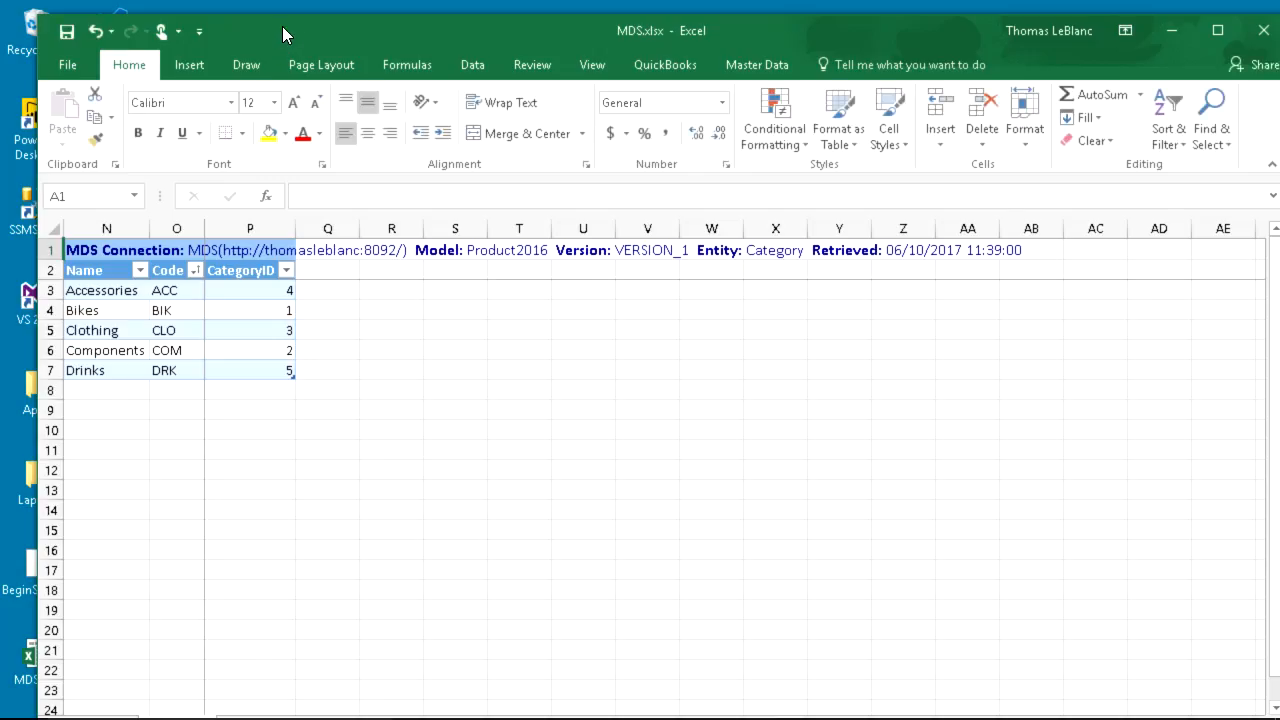
double_click(281, 29)
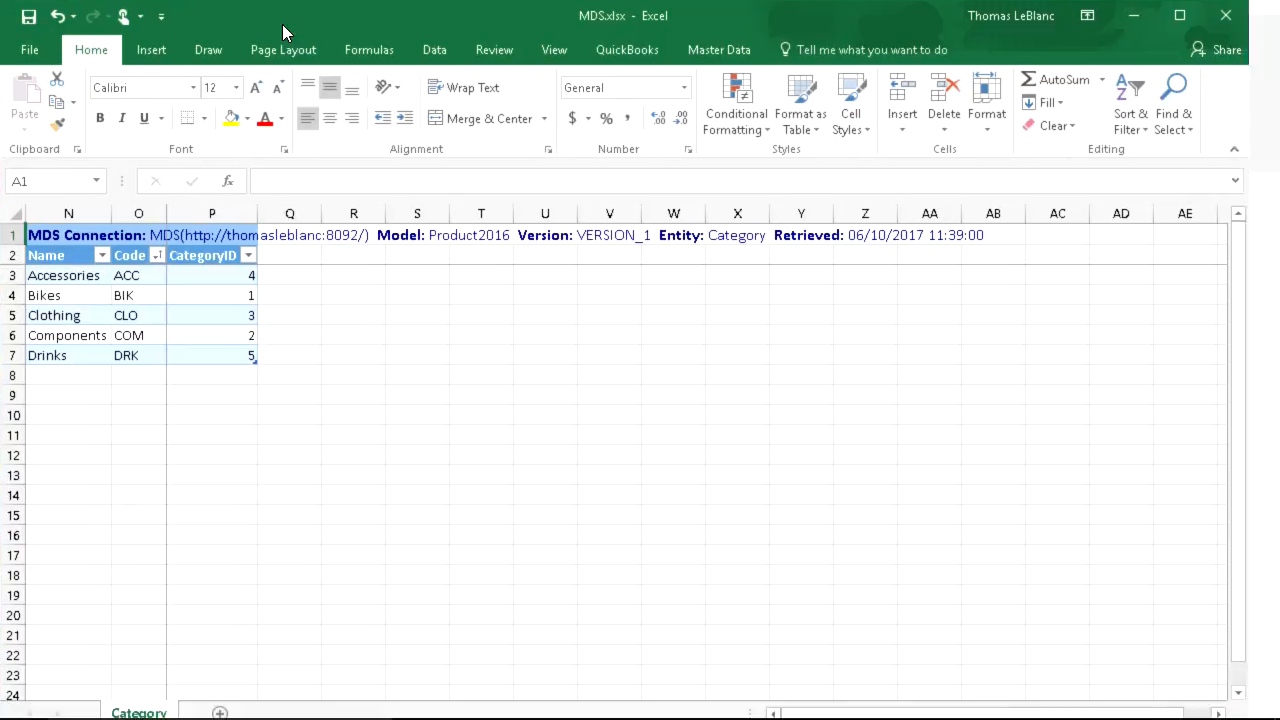
left_click(697, 49)
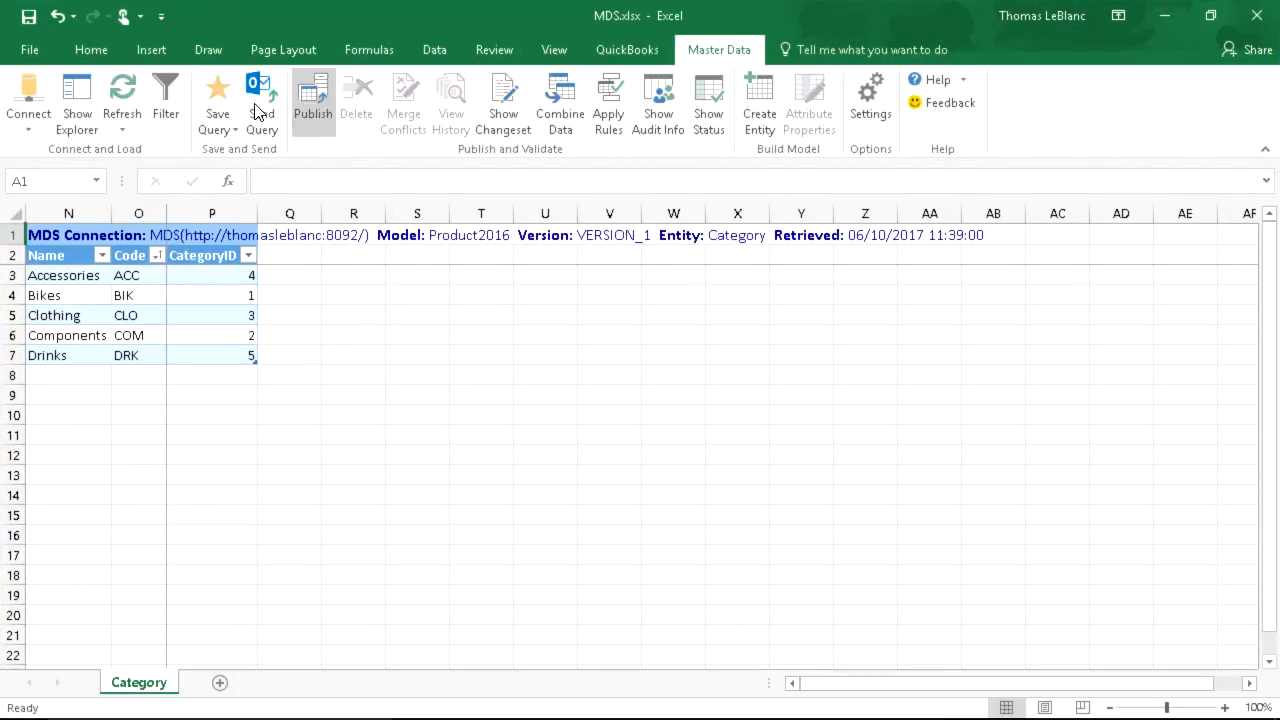
Check in the list of COM add-ins whether the Master Data Services Add-in for Excel is enabled, and leave without changes.
left_click(34, 52)
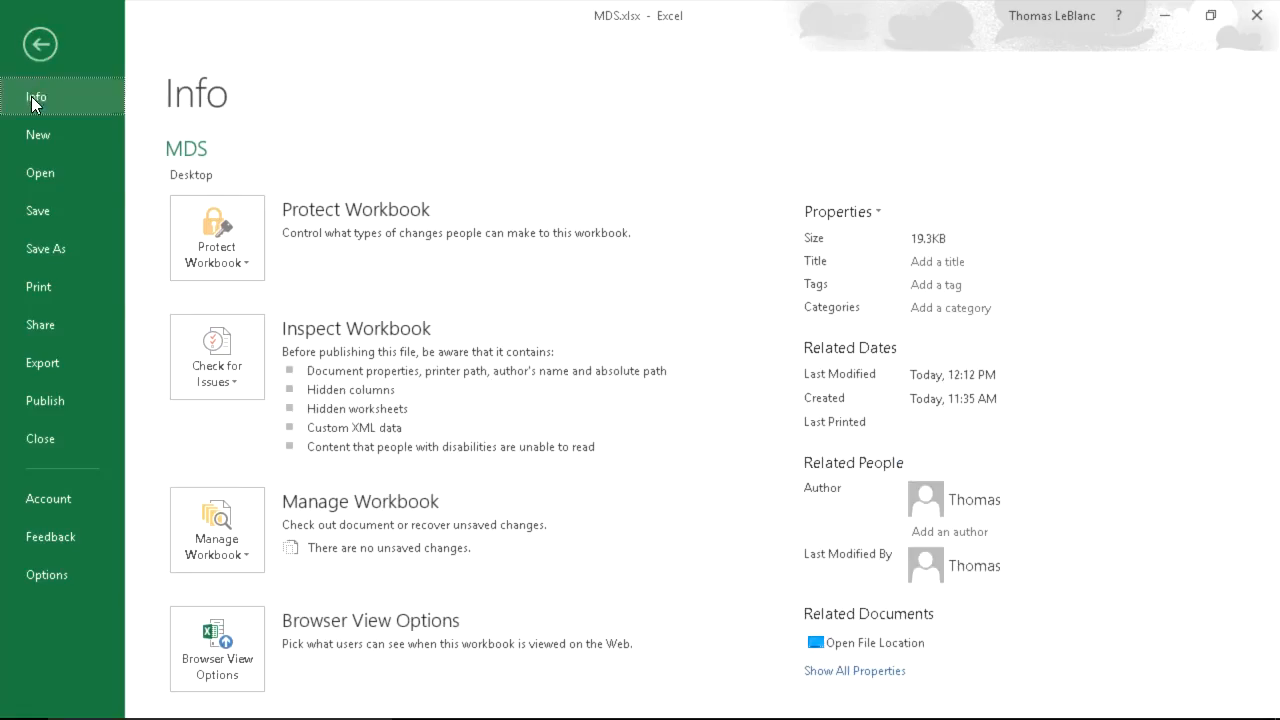
left_click(67, 572)
left_click(287, 312)
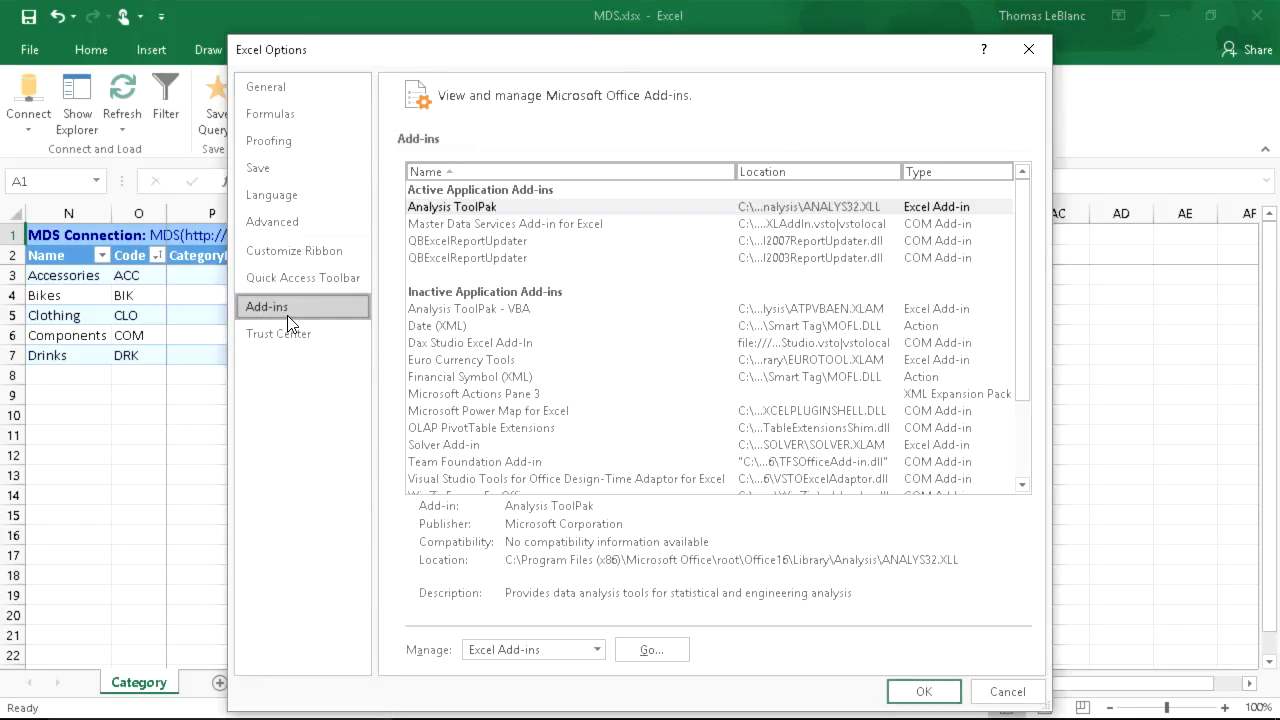
left_click(540, 649)
left_click(527, 575)
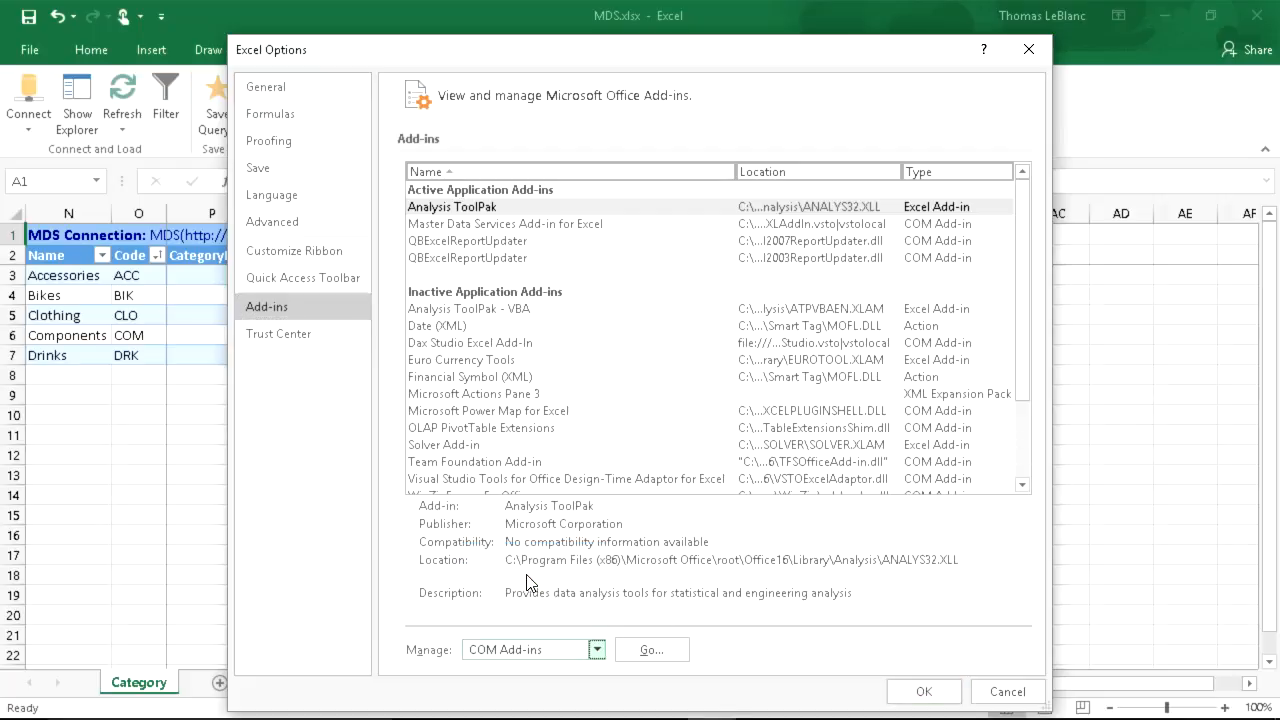
left_click(650, 650)
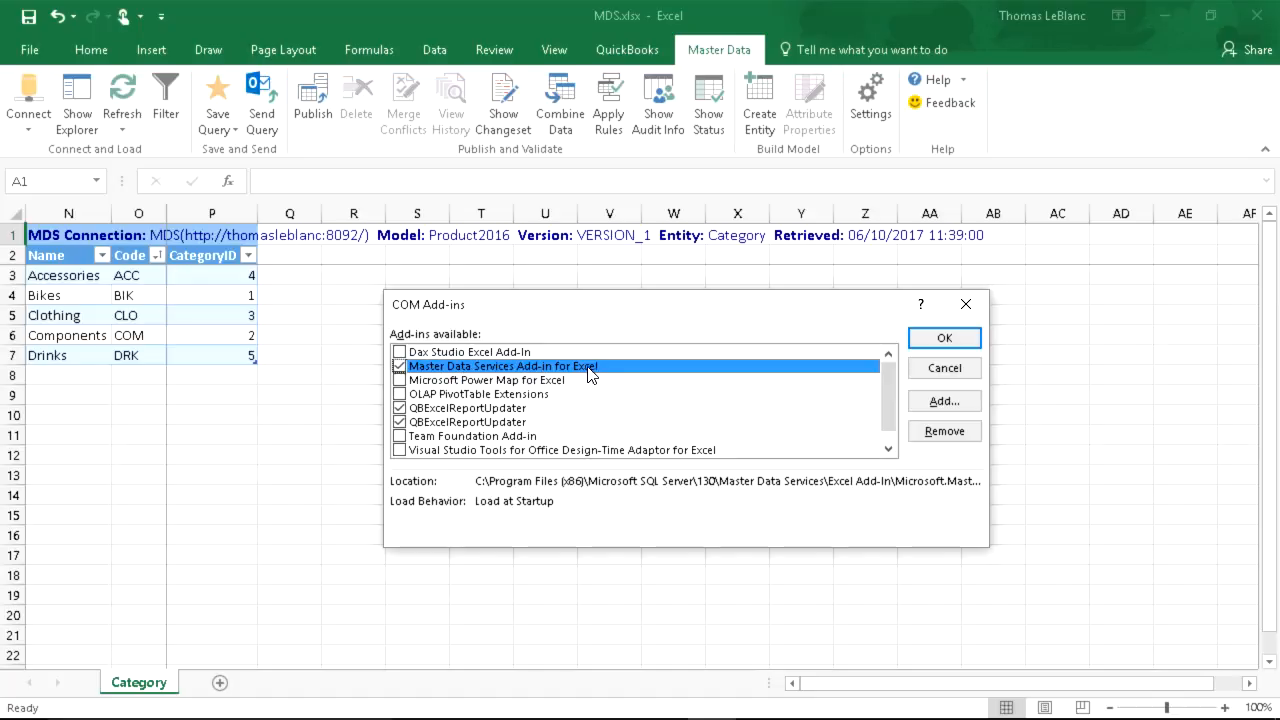
left_click(937, 369)
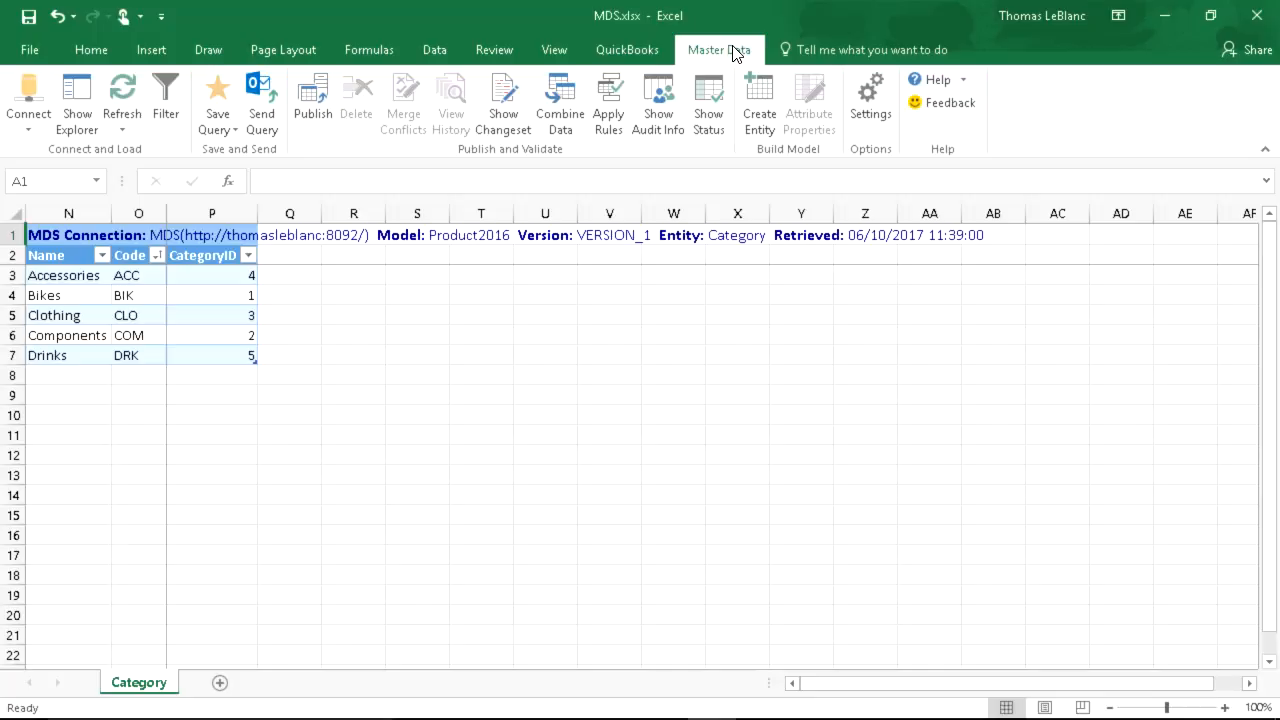
Review the existing Master Data Services connections in the Manage Connections dialog and close it.
left_click(28, 125)
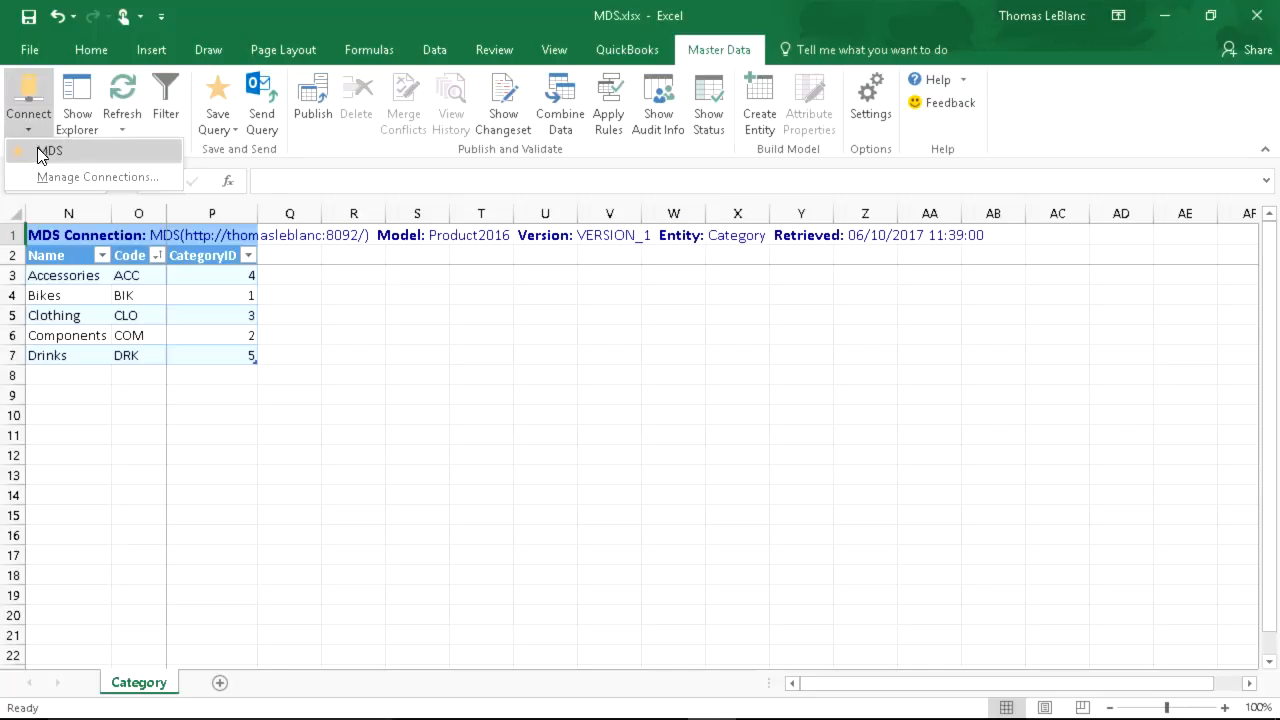
left_click(46, 173)
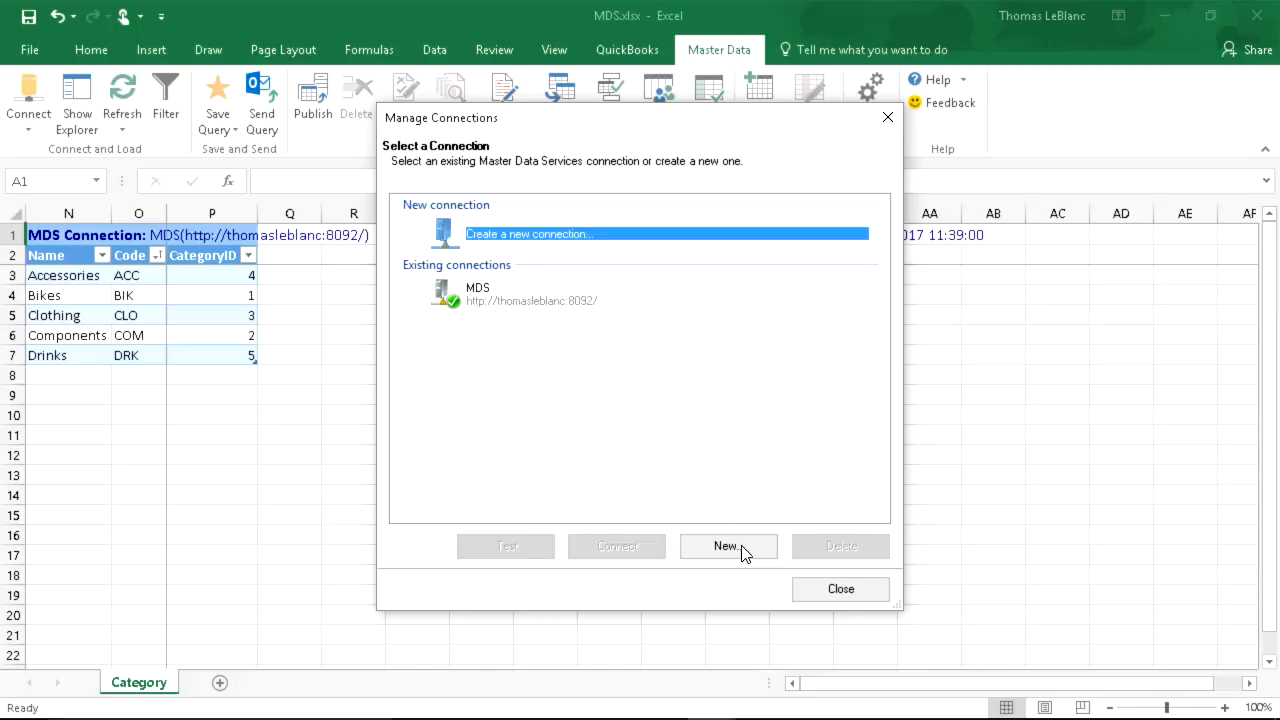
left_click(833, 590)
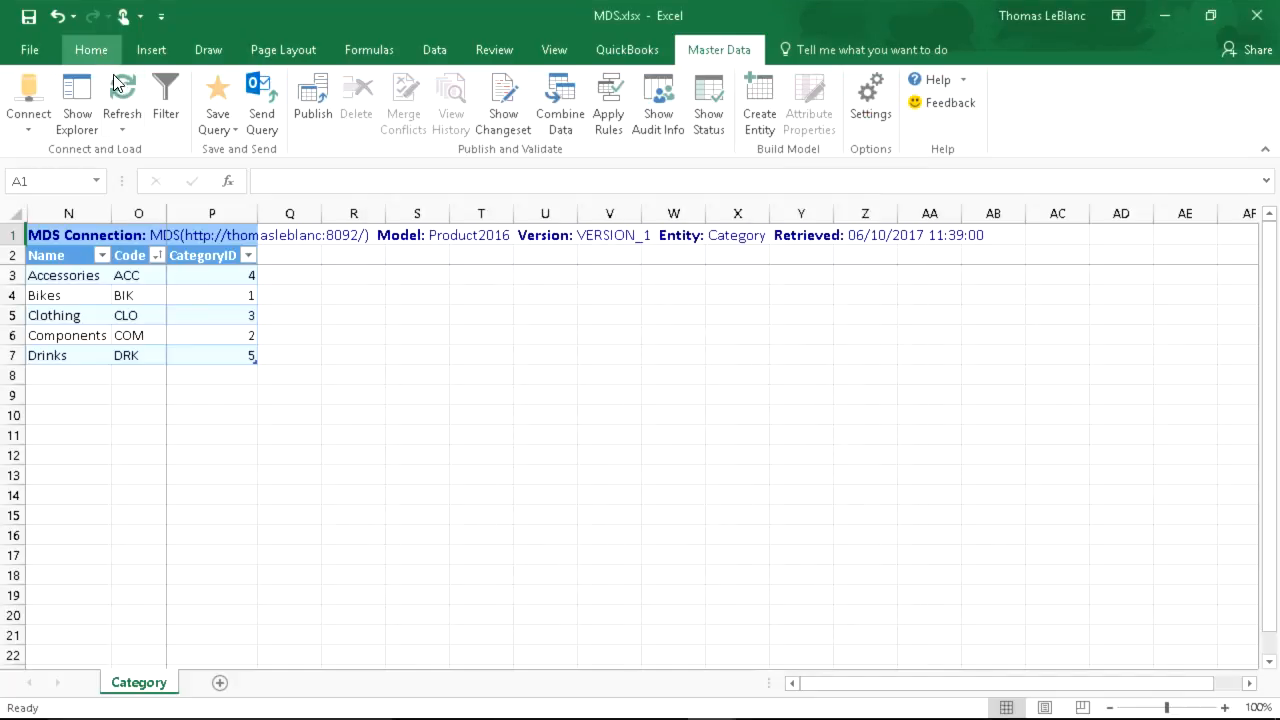
Show the Master Data Explorer beside the Category sheet and connect it to MDS.
left_click(91, 102)
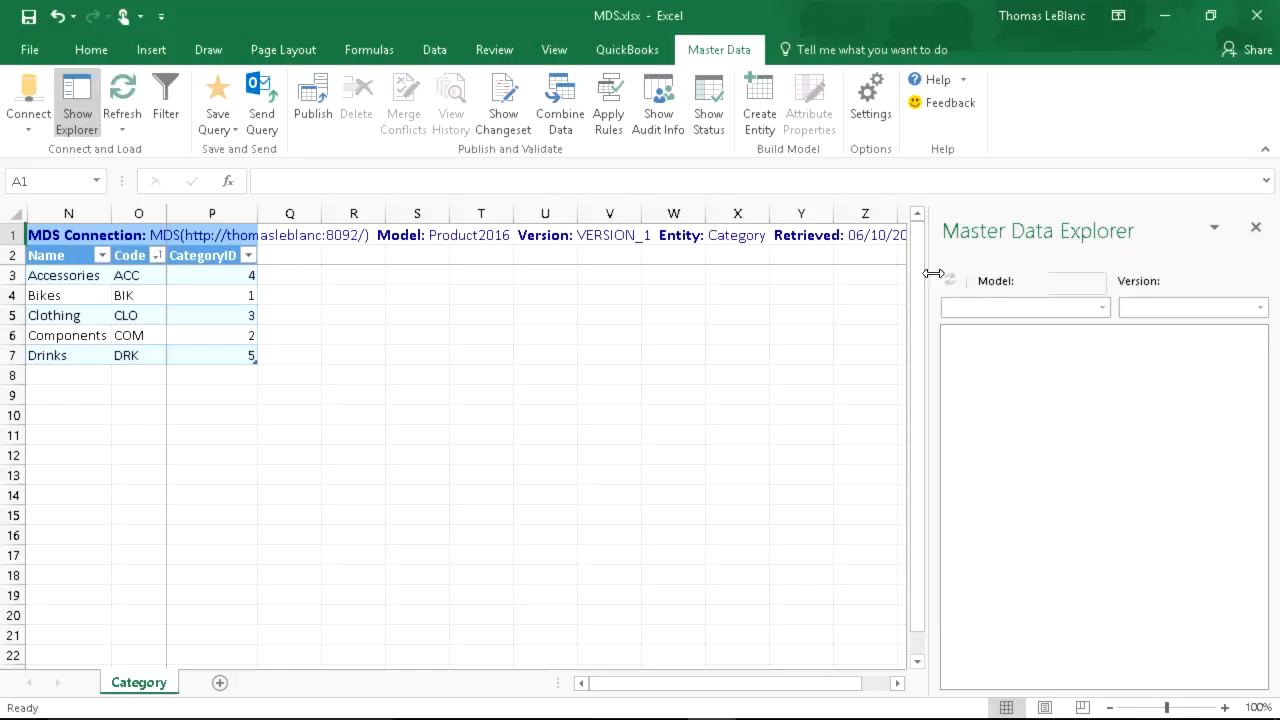
left_click(360, 294)
left_click(26, 100)
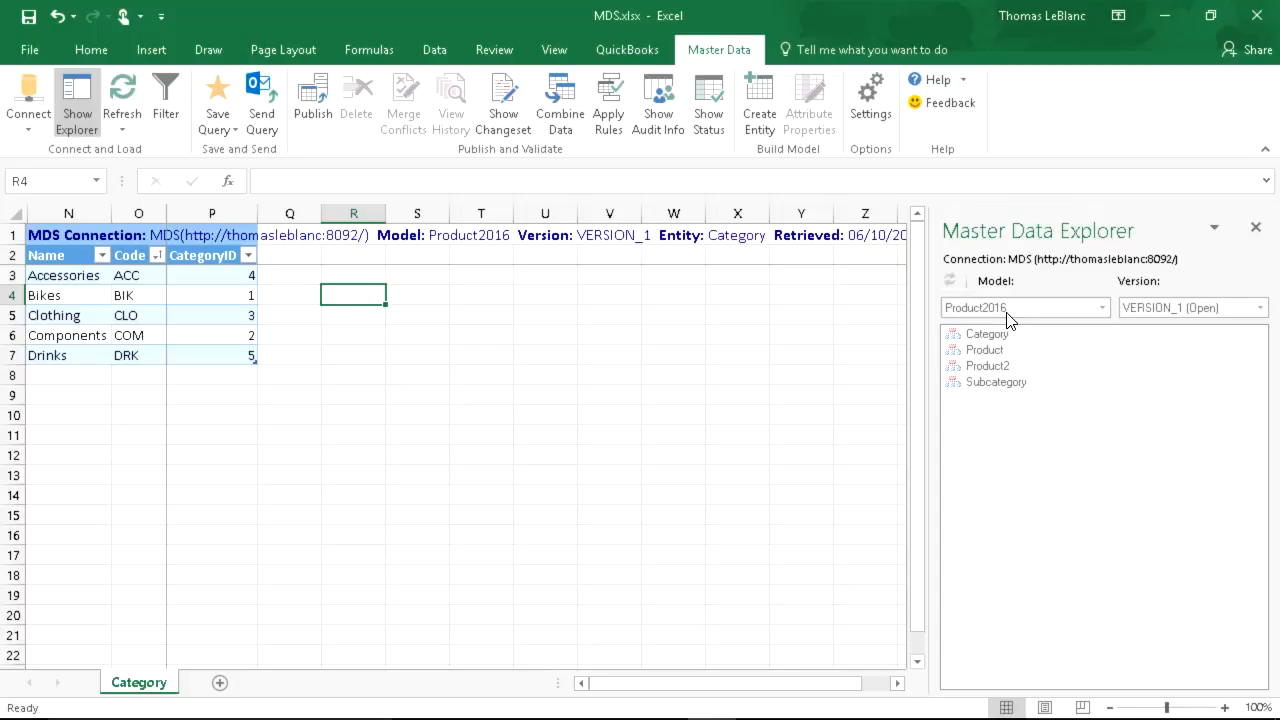
left_click(702, 377)
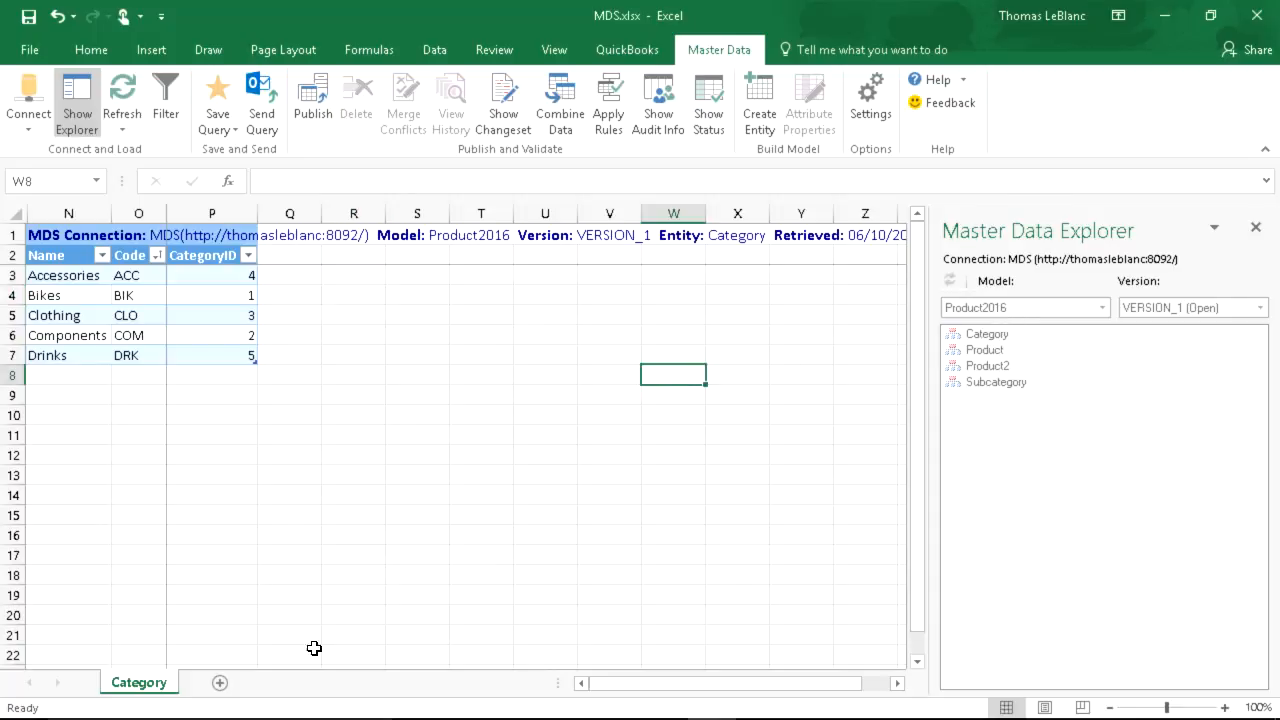
Close MDS.xlsx with its changes saved, and start Excel again with a new blank workbook in a maximized window.
key("alt+F4")
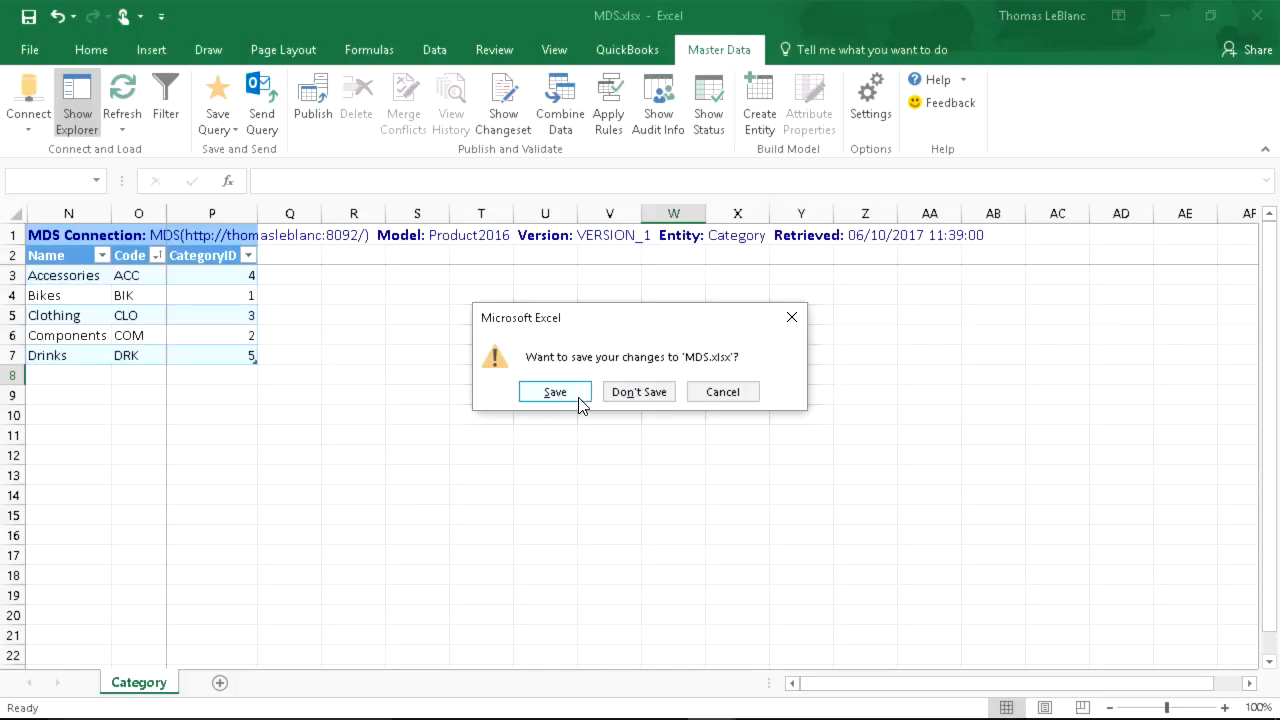
left_click(570, 400)
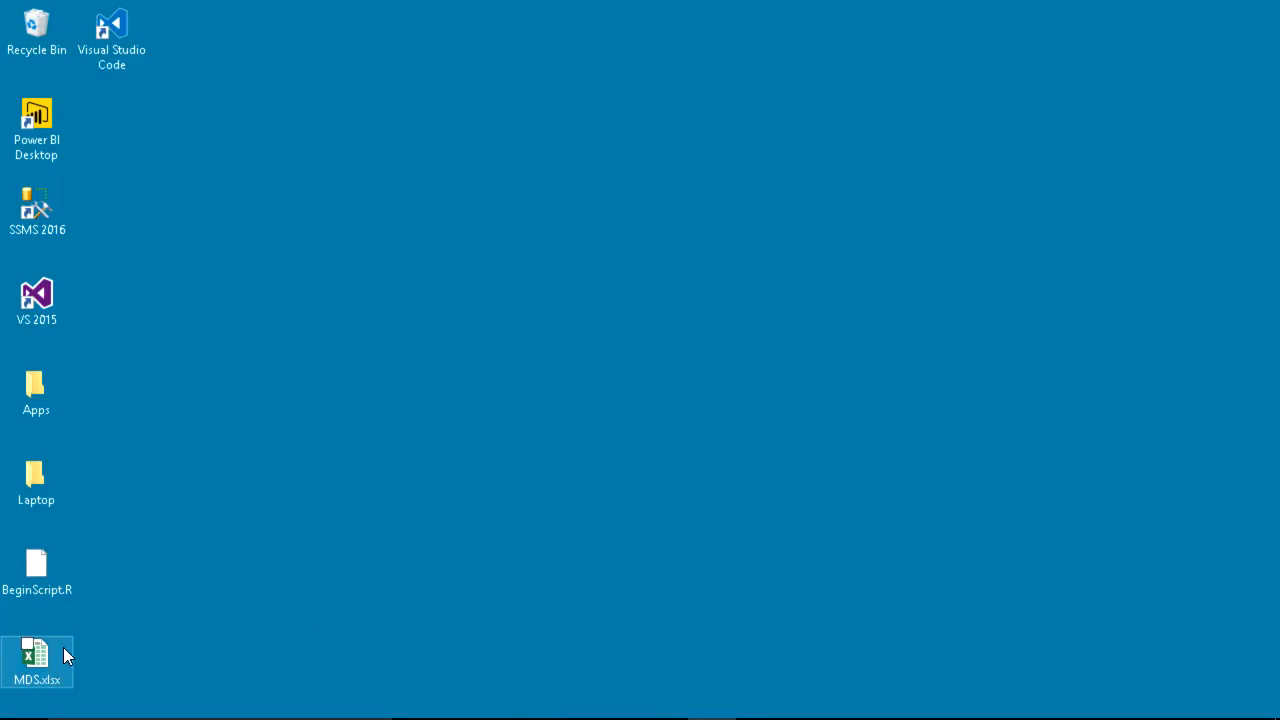
key("super")
type("excel")
key("Return")
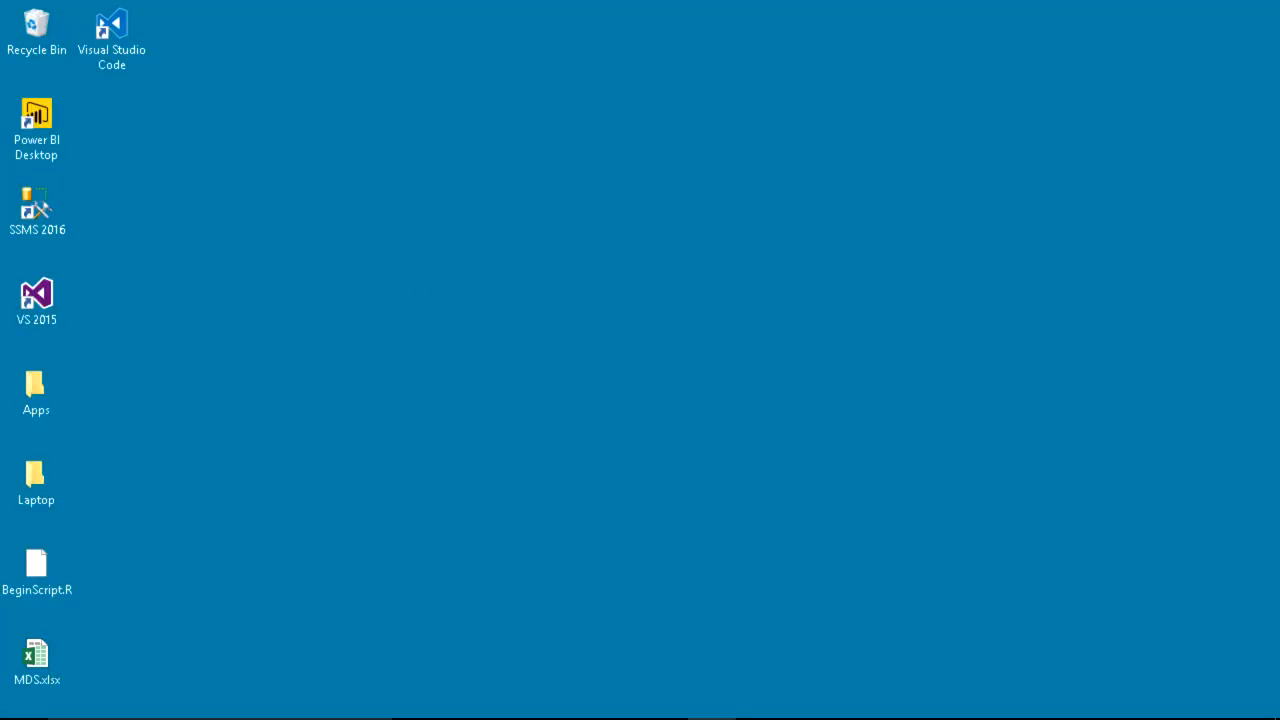
left_click_drag(1279, 515, 544, 107)
double_click(544, 107)
Connect the blank workbook to the MDS connection of Master Data Services.
left_click(720, 50)
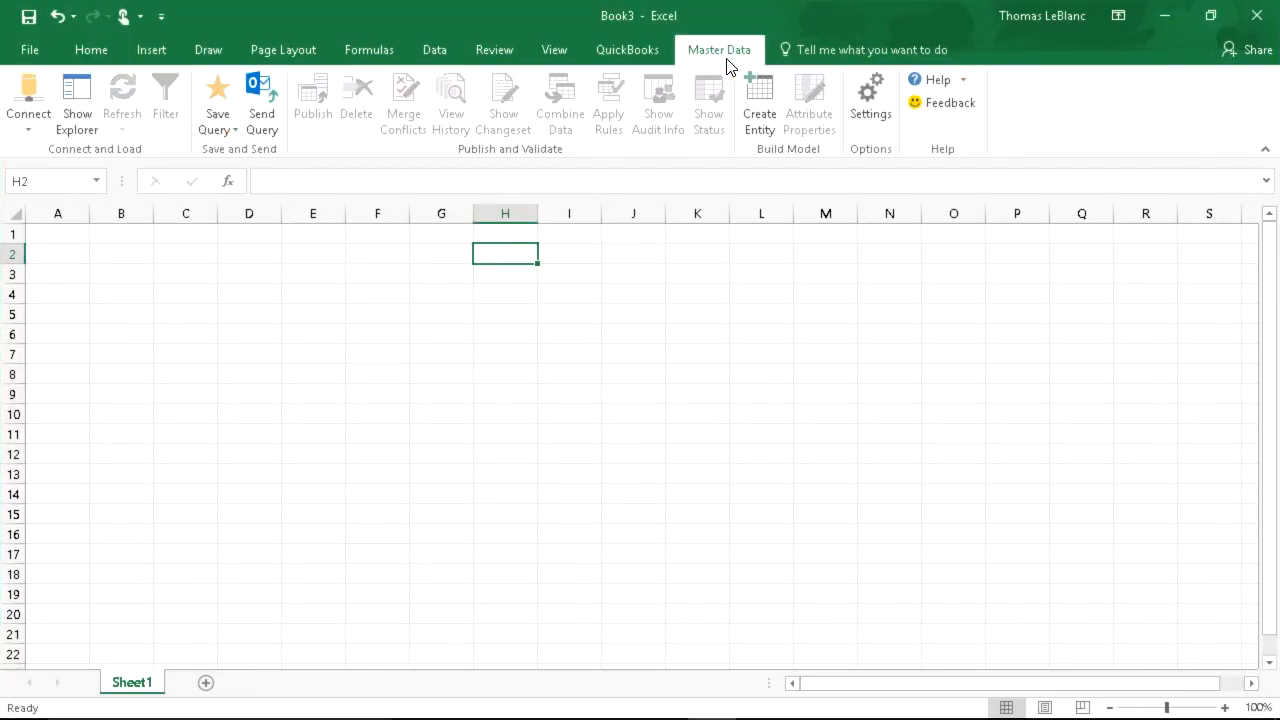
left_click(28, 130)
left_click(46, 151)
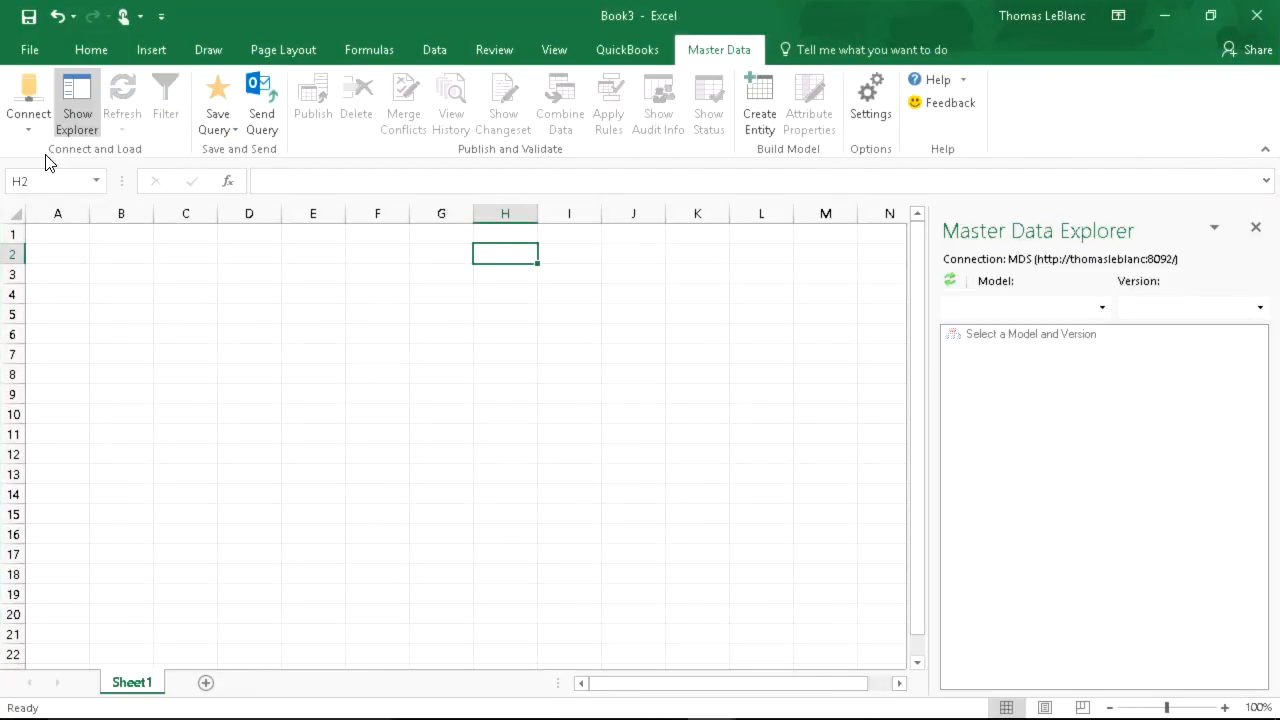
Select the Product2016 model in the Master Data Explorer and check which versions it offers.
left_click(1025, 308)
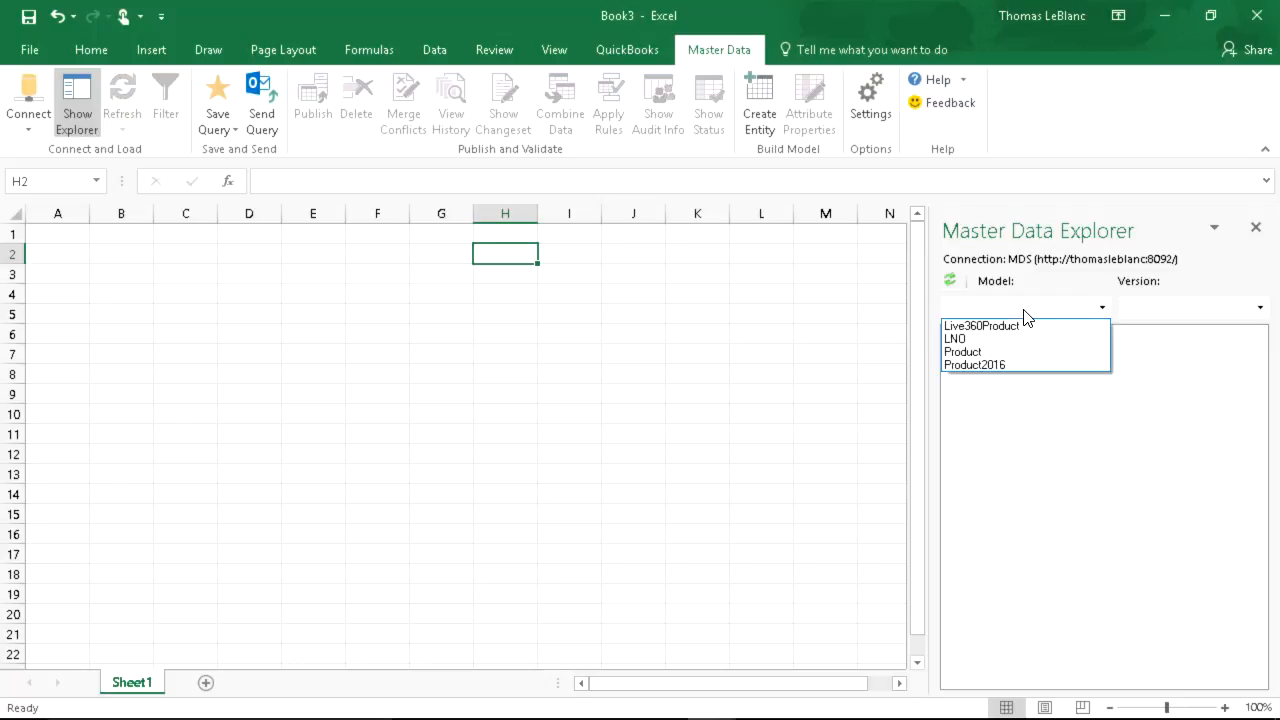
left_click(990, 365)
left_click(1170, 310)
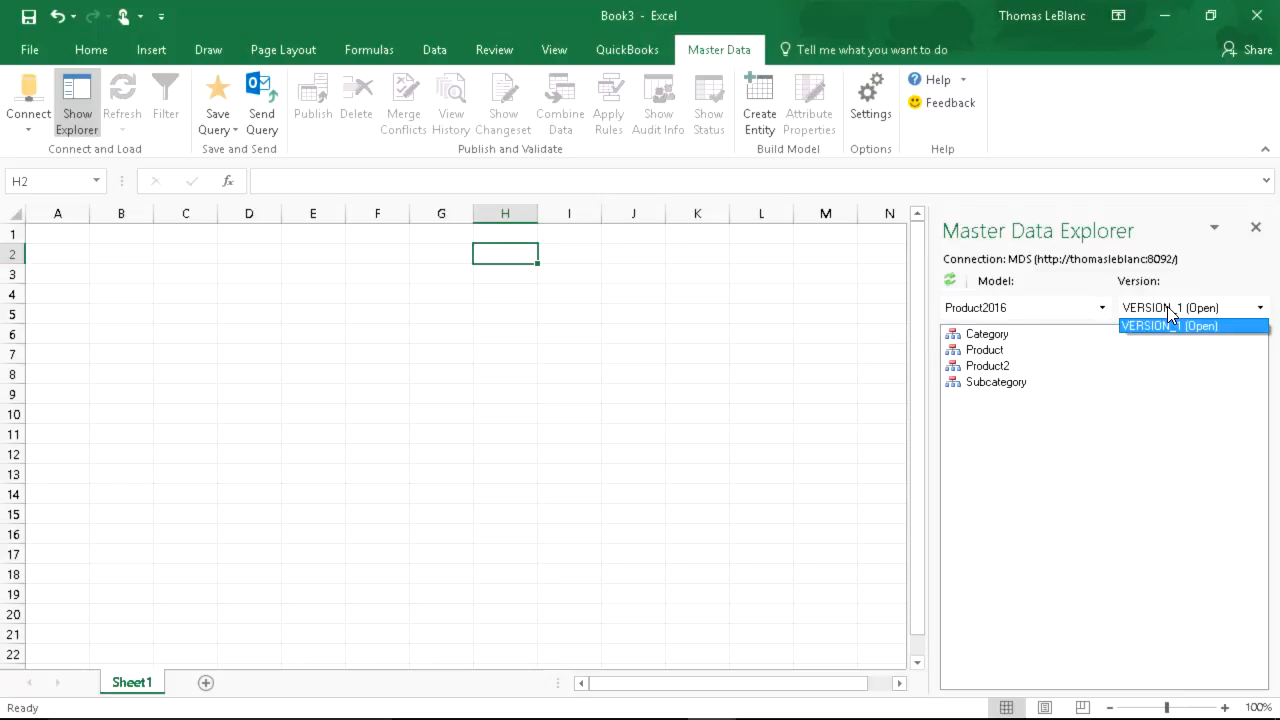
Select the Product model in the Master Data Explorer with its VERSION_1 (Committed) version.
left_click(1060, 310)
left_click(1040, 352)
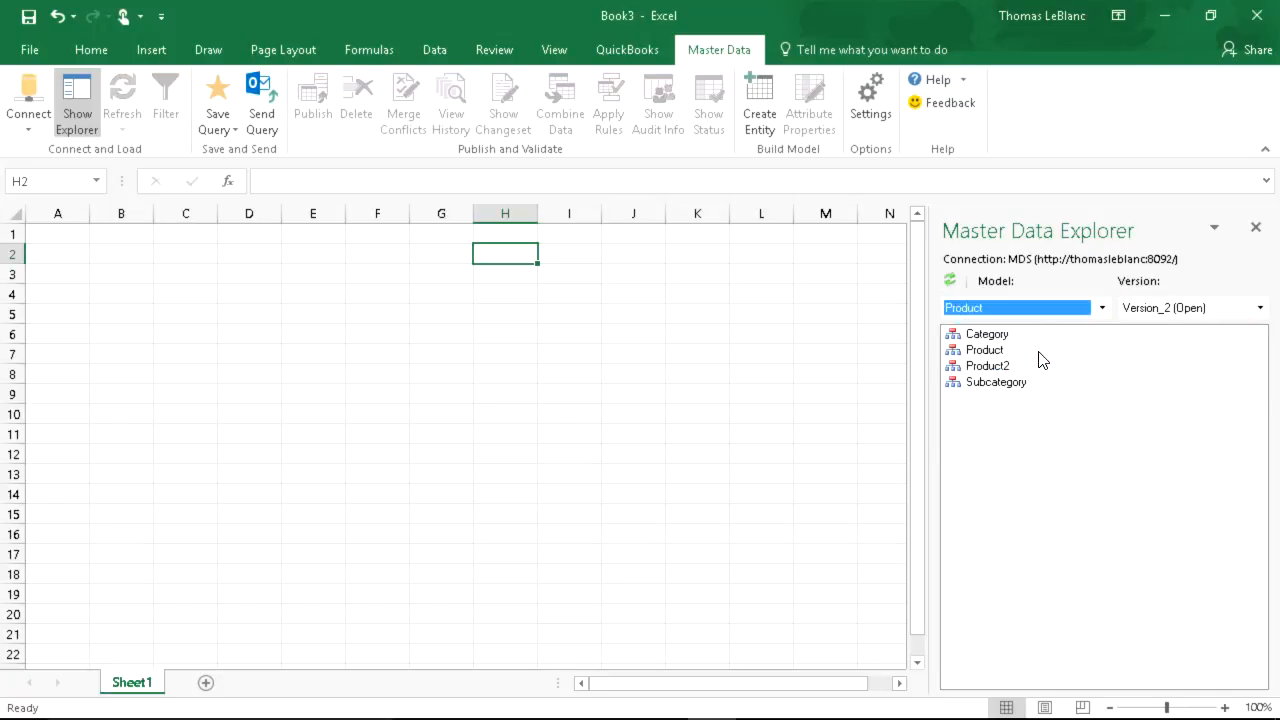
left_click(1197, 309)
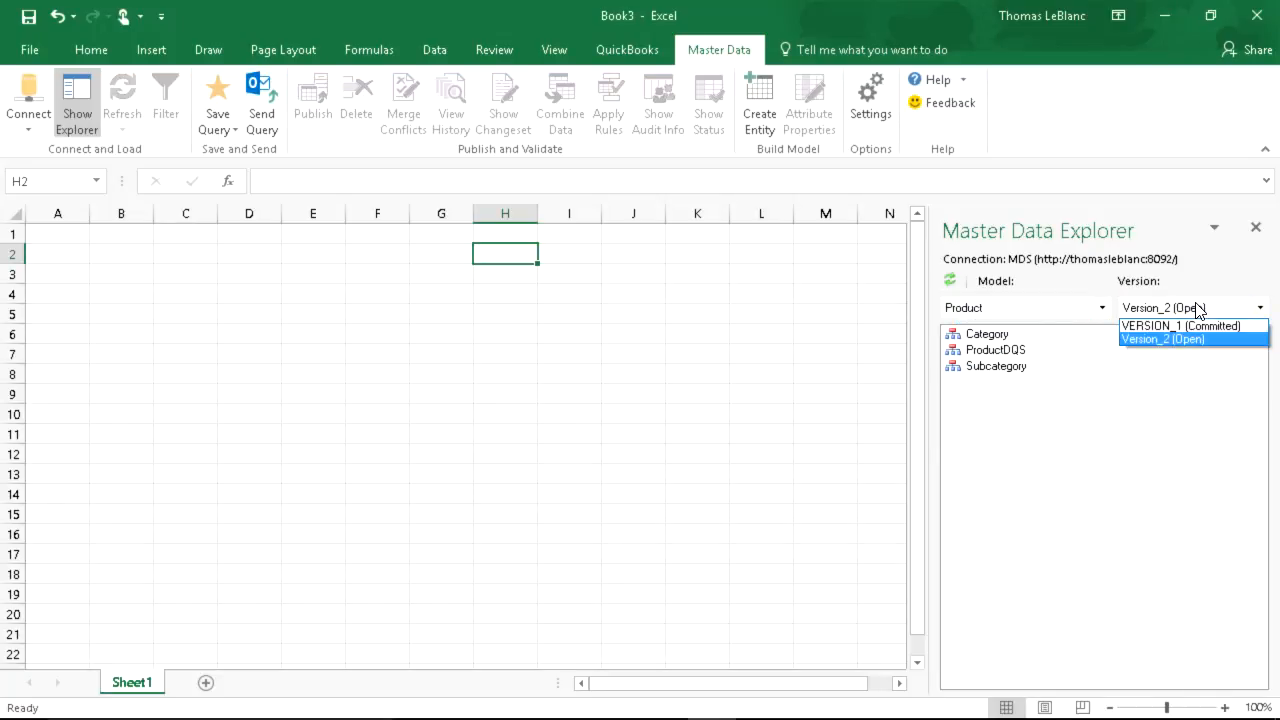
left_click(1222, 331)
left_click(1215, 320)
left_click(1214, 341)
left_click(1209, 307)
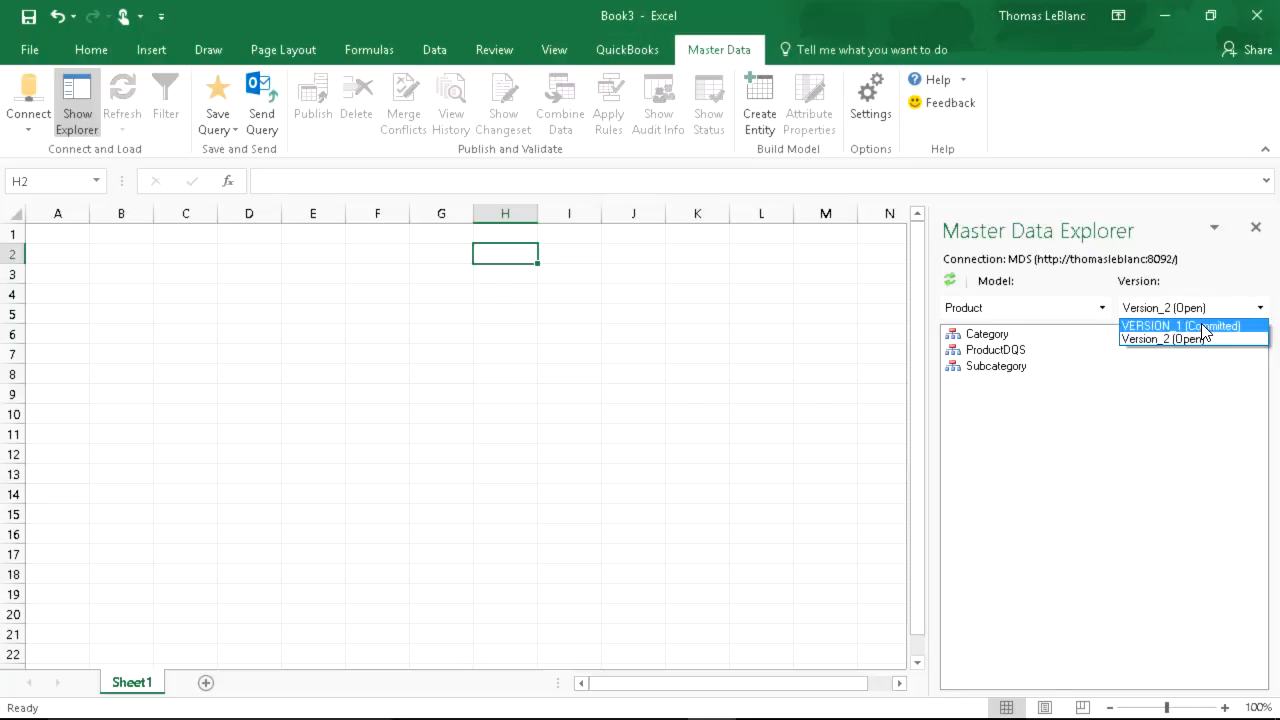
left_click(1204, 332)
Load the Category entity into a protected worksheet and try to edit the code of the Clothing row.
double_click(986, 336)
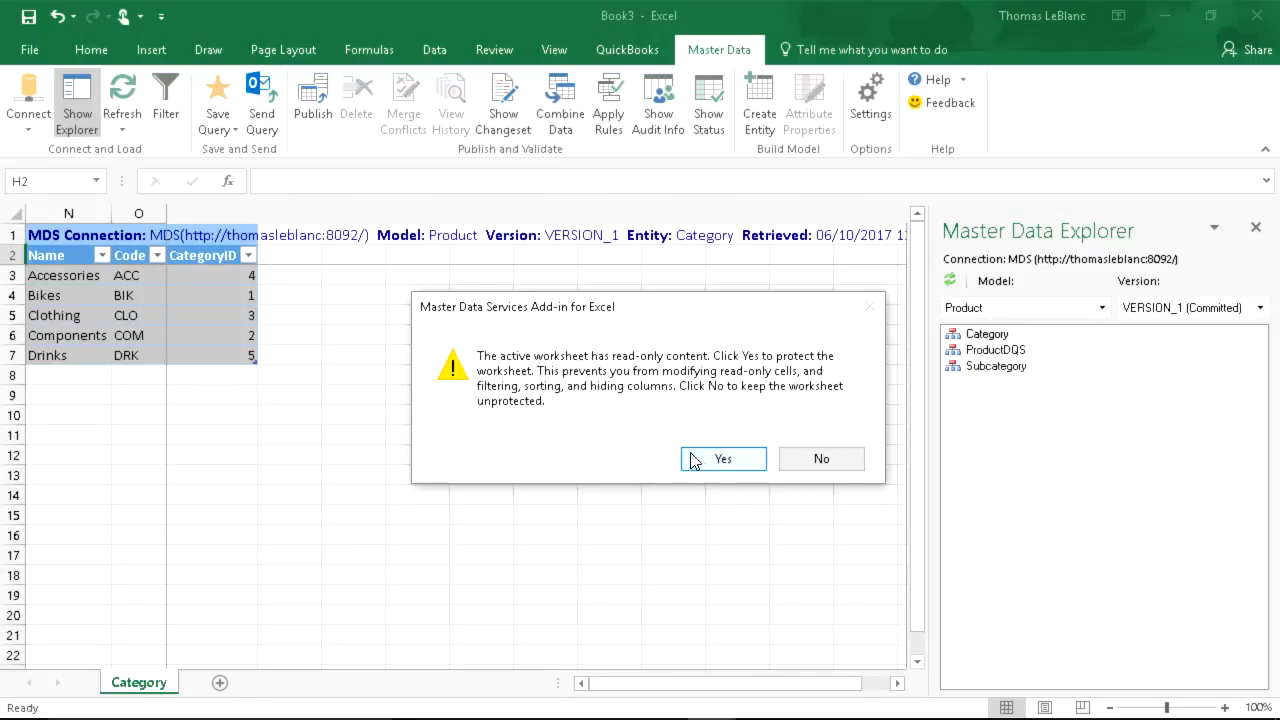
left_click(722, 458)
left_click(138, 313)
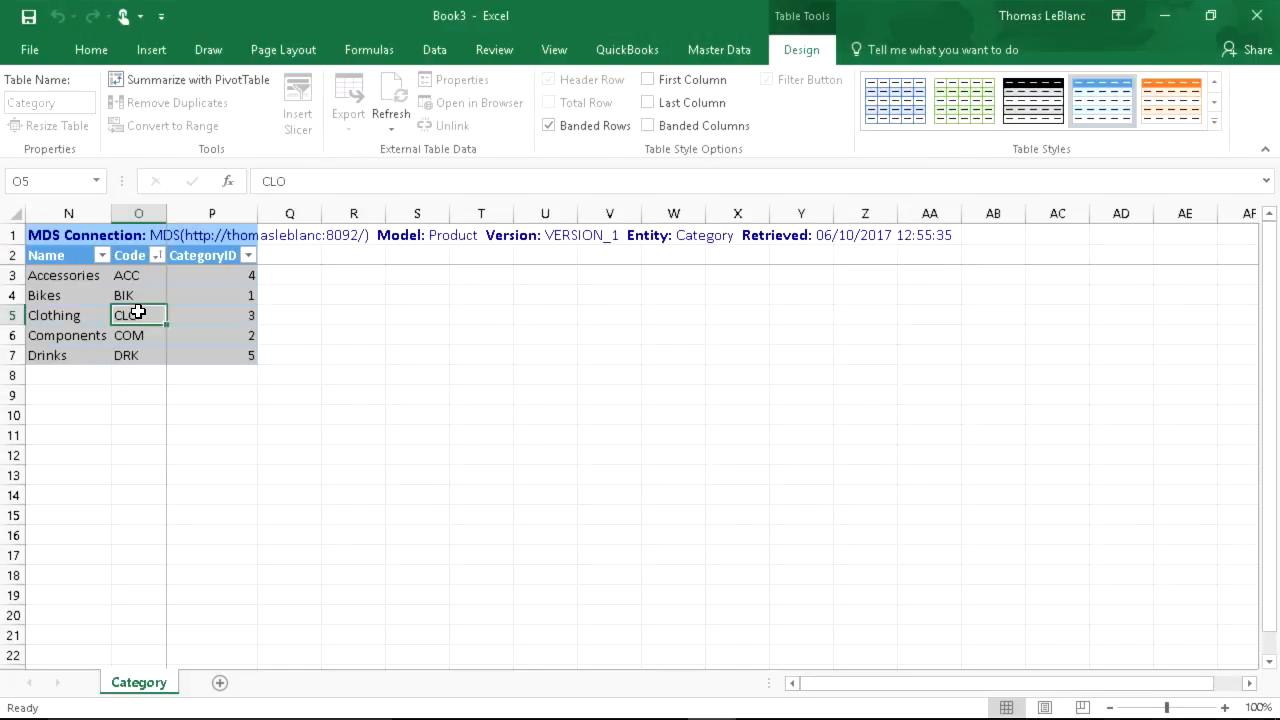
double_click(138, 313)
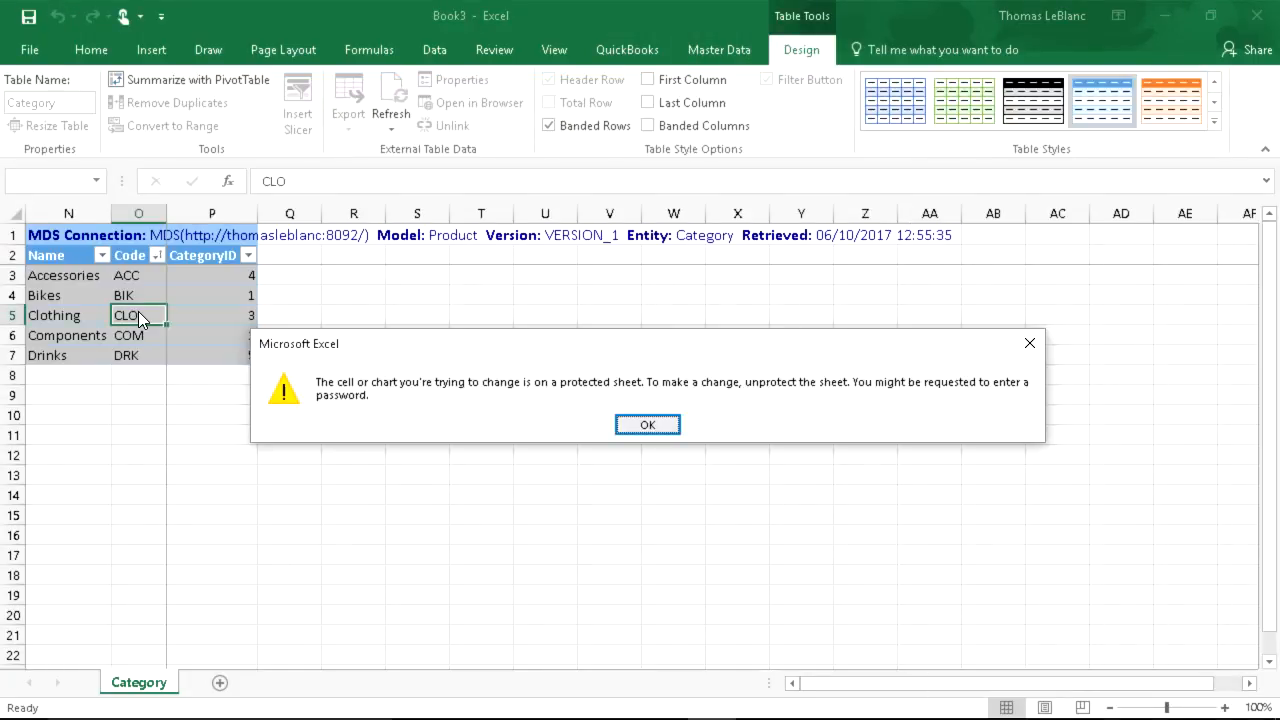
left_click(647, 424)
Show the Master Data Explorer again and add a new blank worksheet after the Category sheet.
left_click(718, 50)
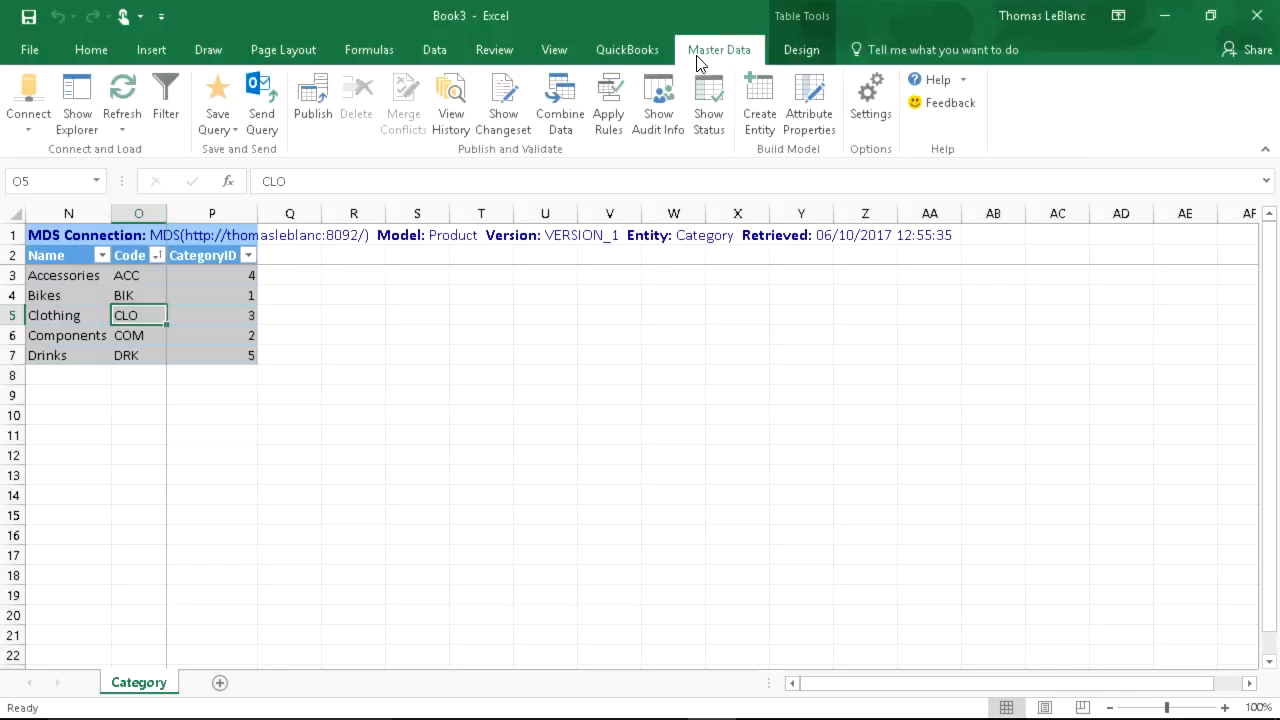
left_click(90, 95)
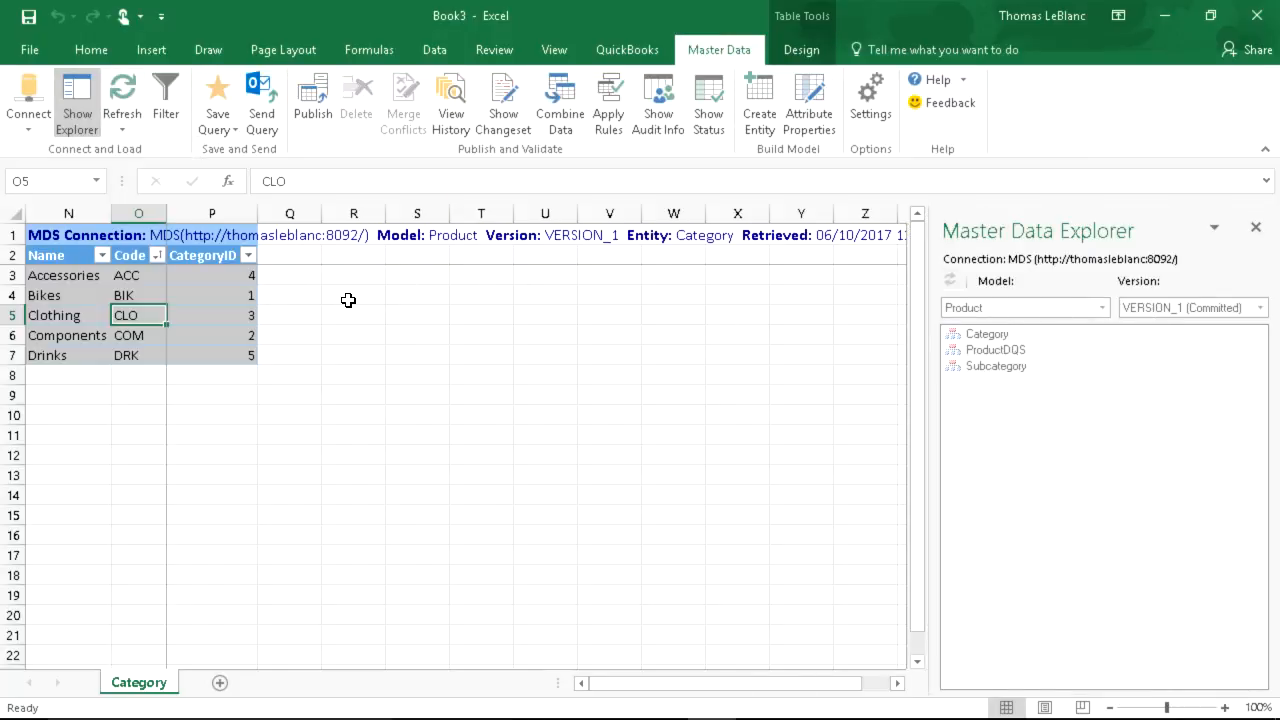
right_click(154, 687)
left_click(405, 483)
left_click(220, 682)
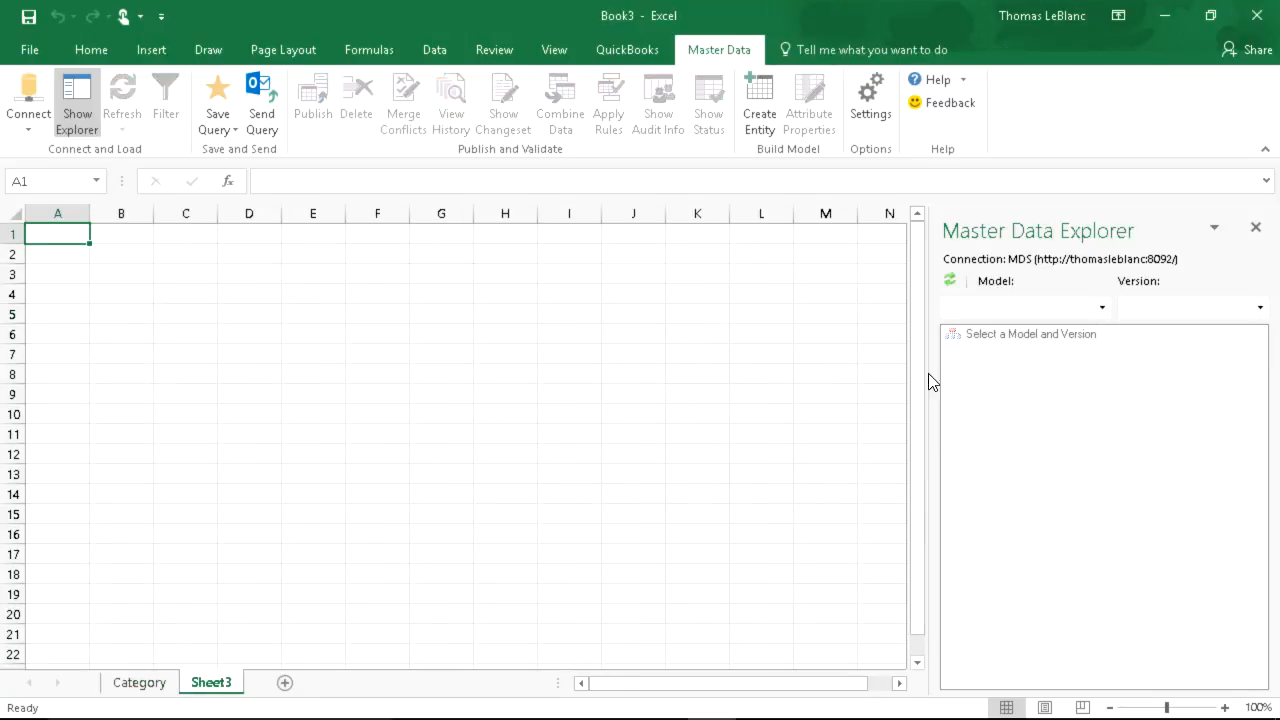
Load the Category entity of the Product model's Version_2 (Open) into the new worksheet.
left_click(1008, 309)
left_click(1006, 352)
left_click(1156, 310)
left_click(1164, 340)
double_click(988, 334)
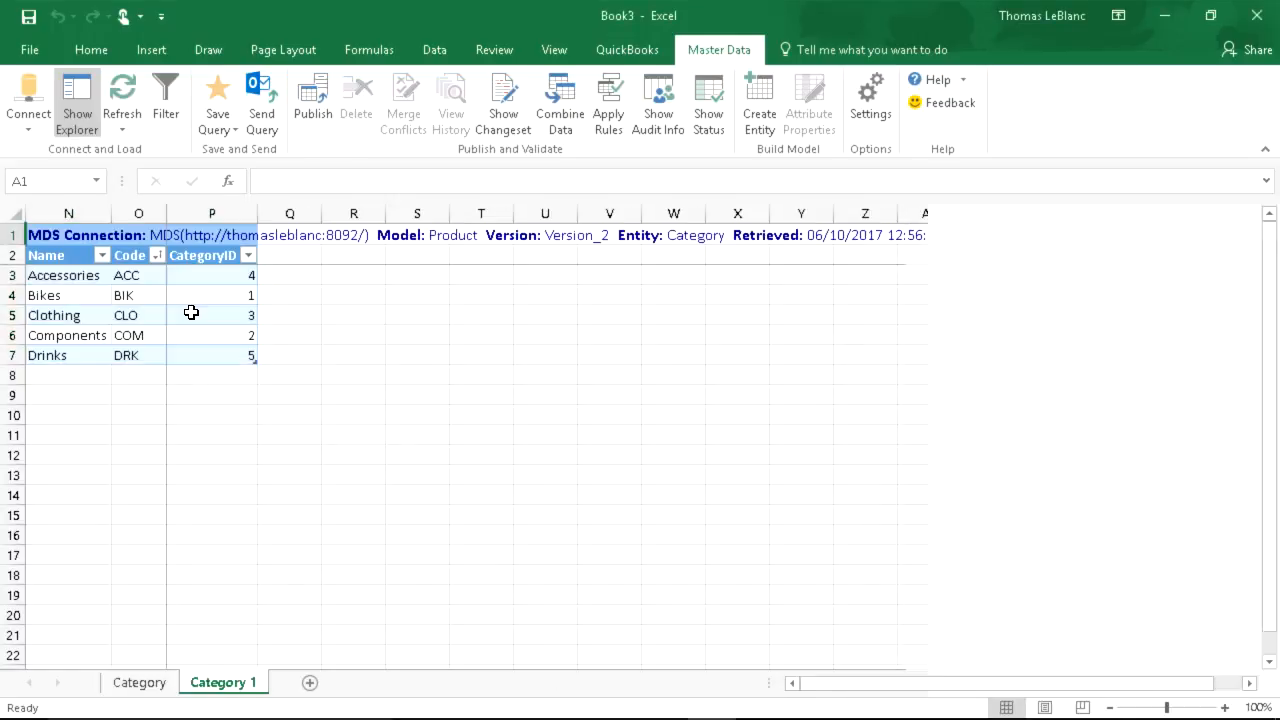
Change the Bikes category code to BK and publish the change without an annotation.
left_click(145, 303)
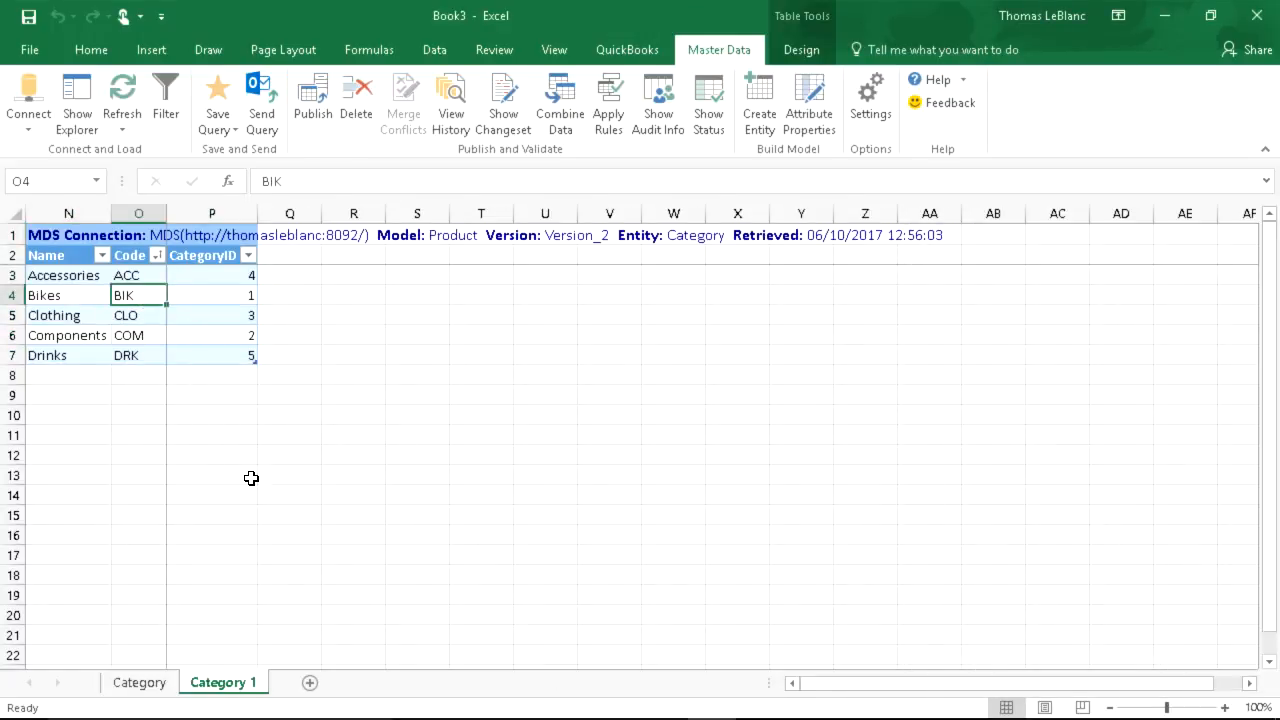
type("BK")
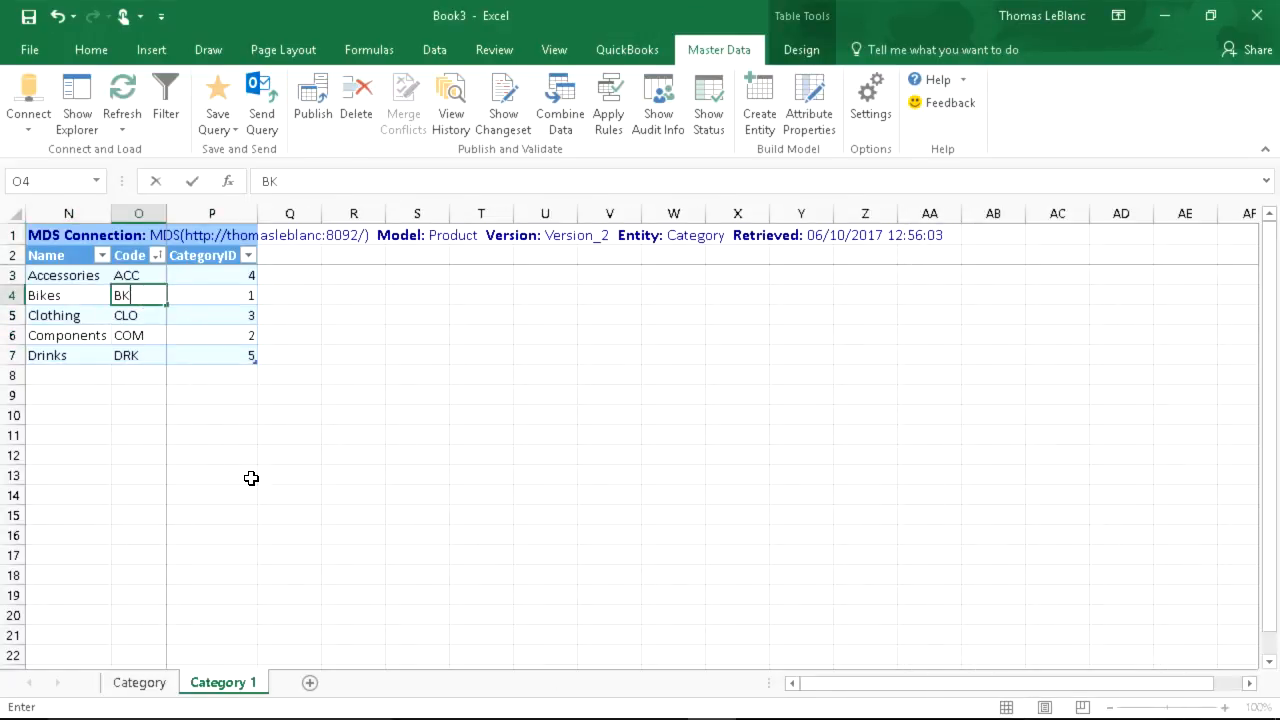
key("Return")
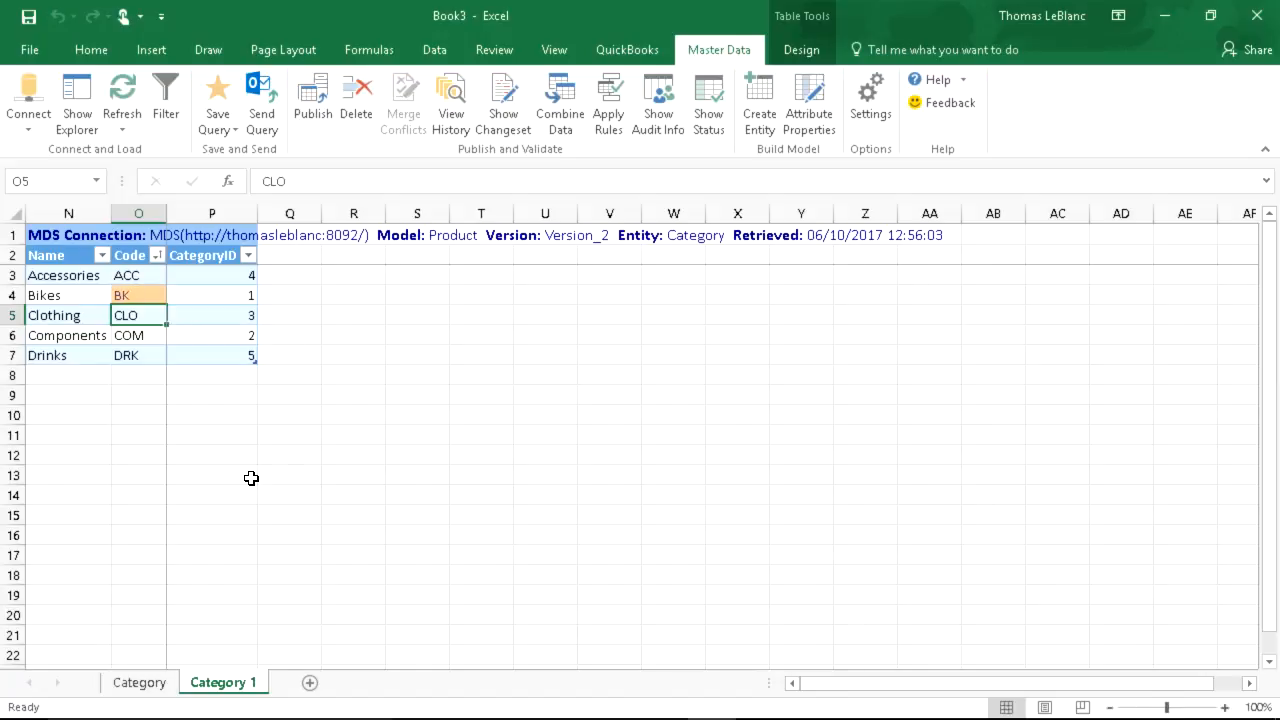
left_click(336, 112)
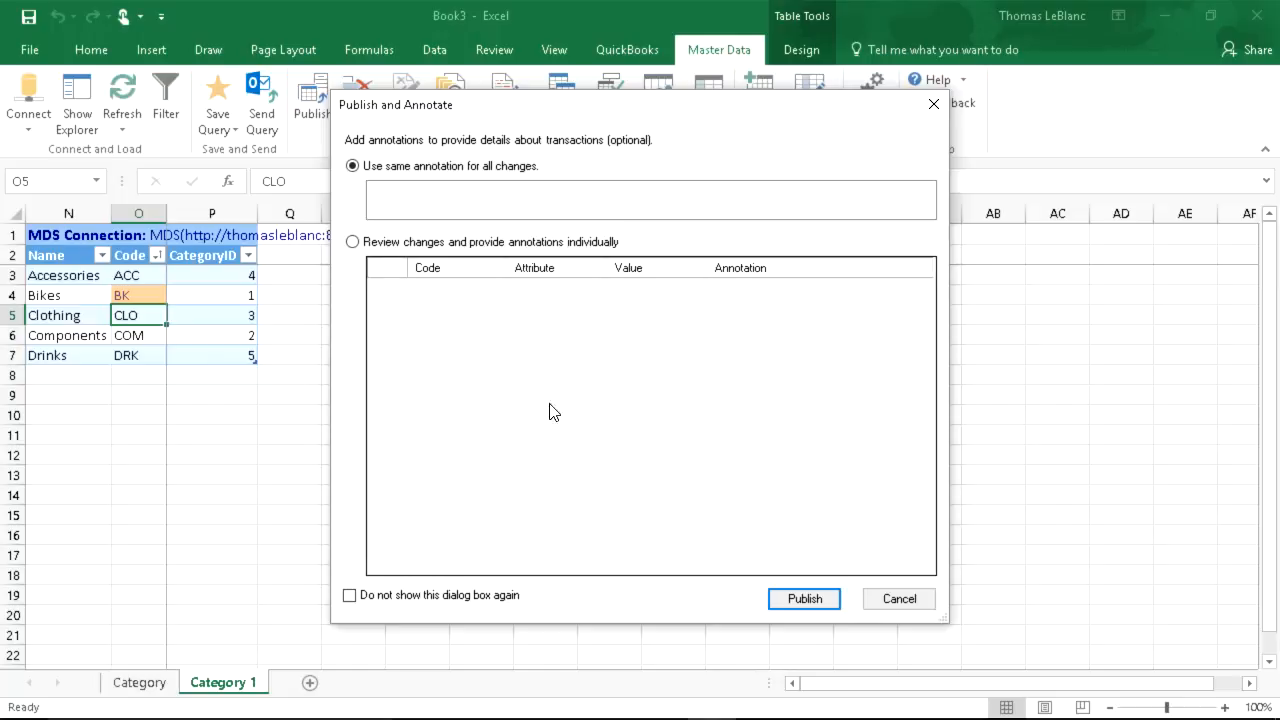
left_click(786, 598)
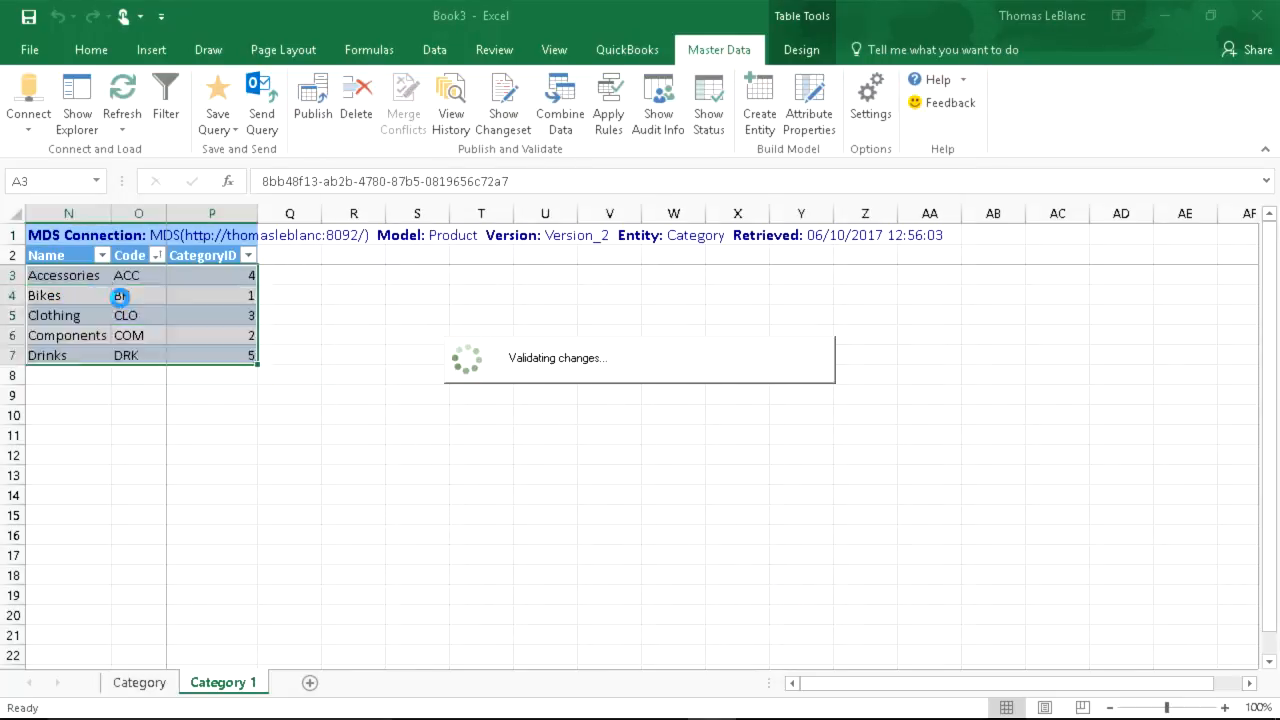
View the history of the Bikes member and add the annotation "User wants Bike abbrev BK" to its revision.
left_click(133, 296)
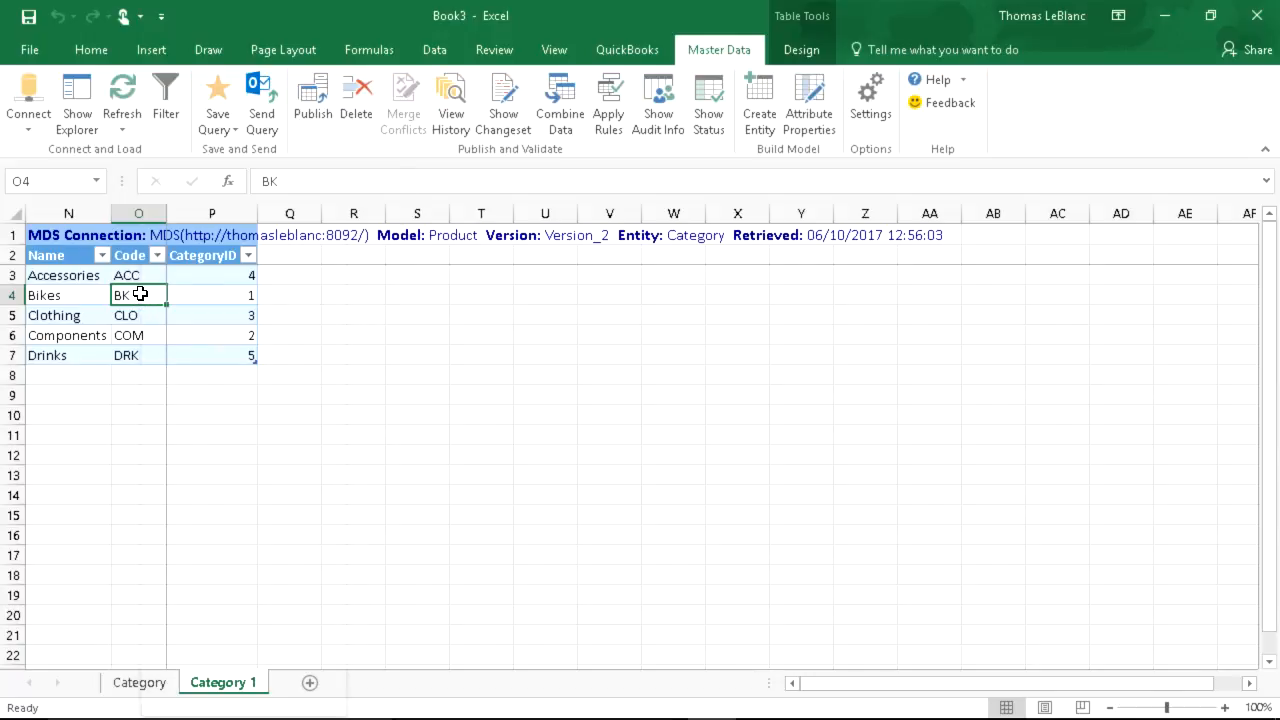
right_click(142, 300)
left_click(129, 303)
left_click(451, 112)
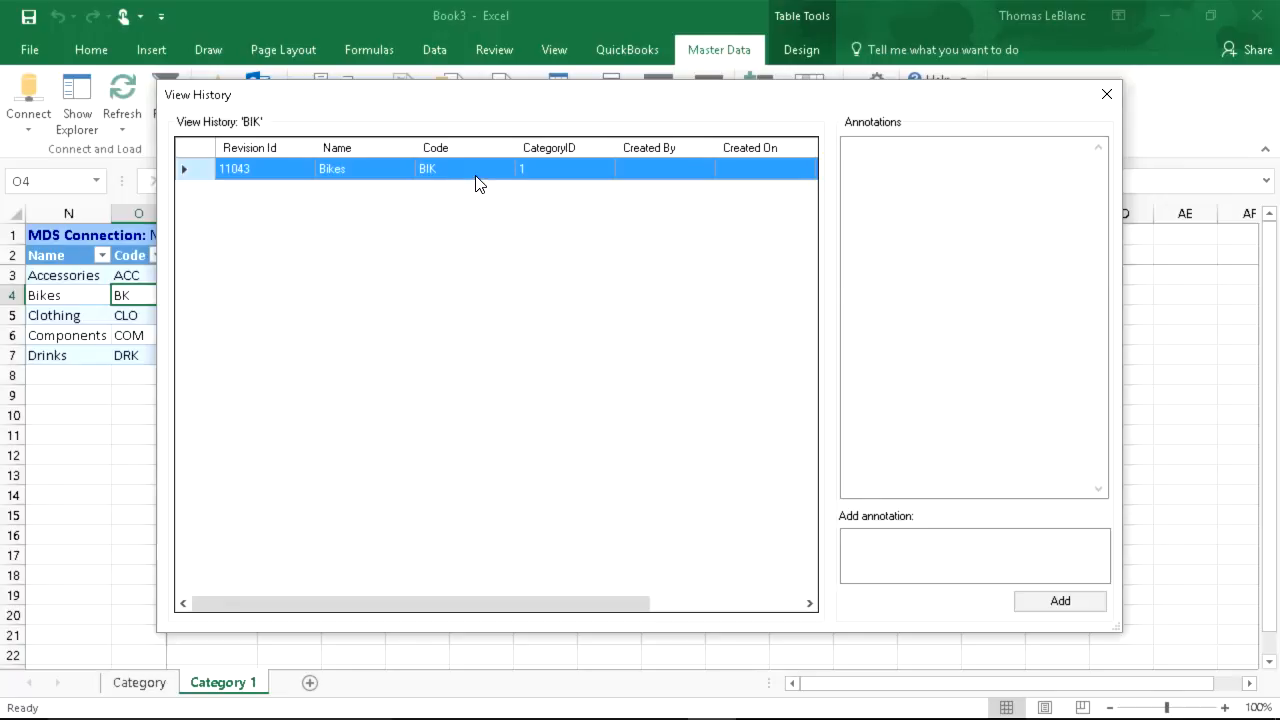
left_click(895, 555)
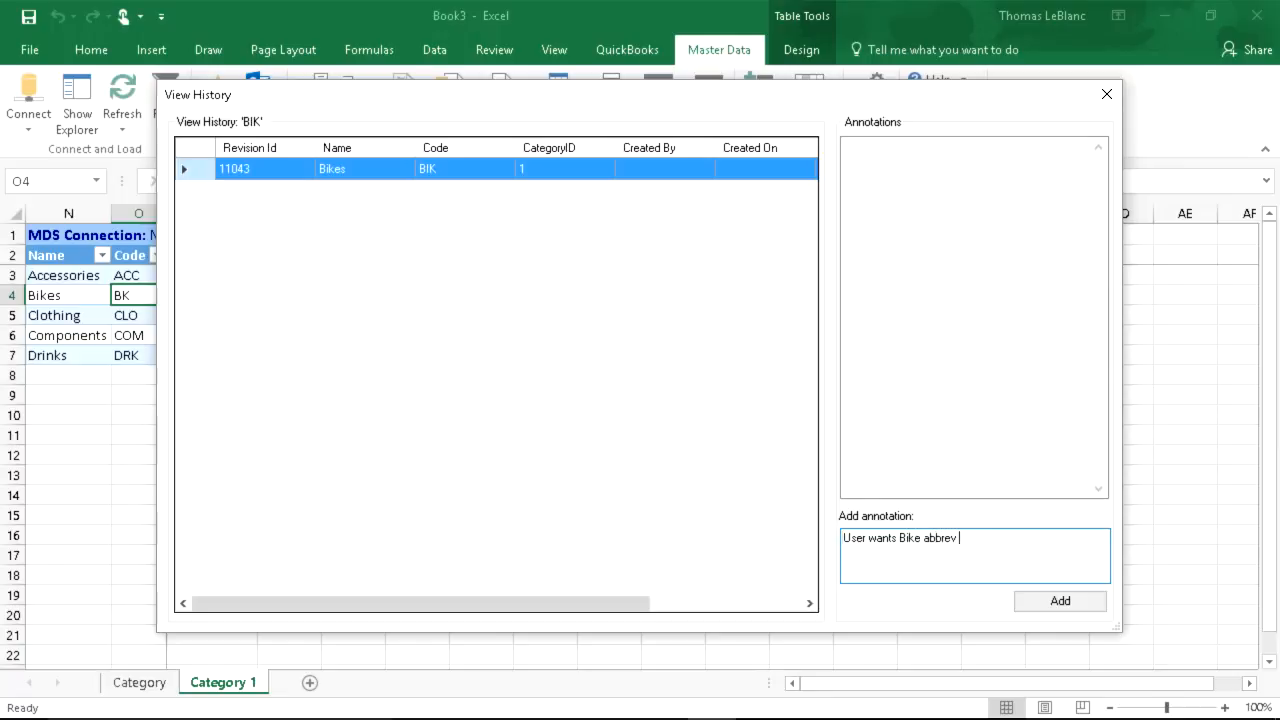
left_click(1058, 602)
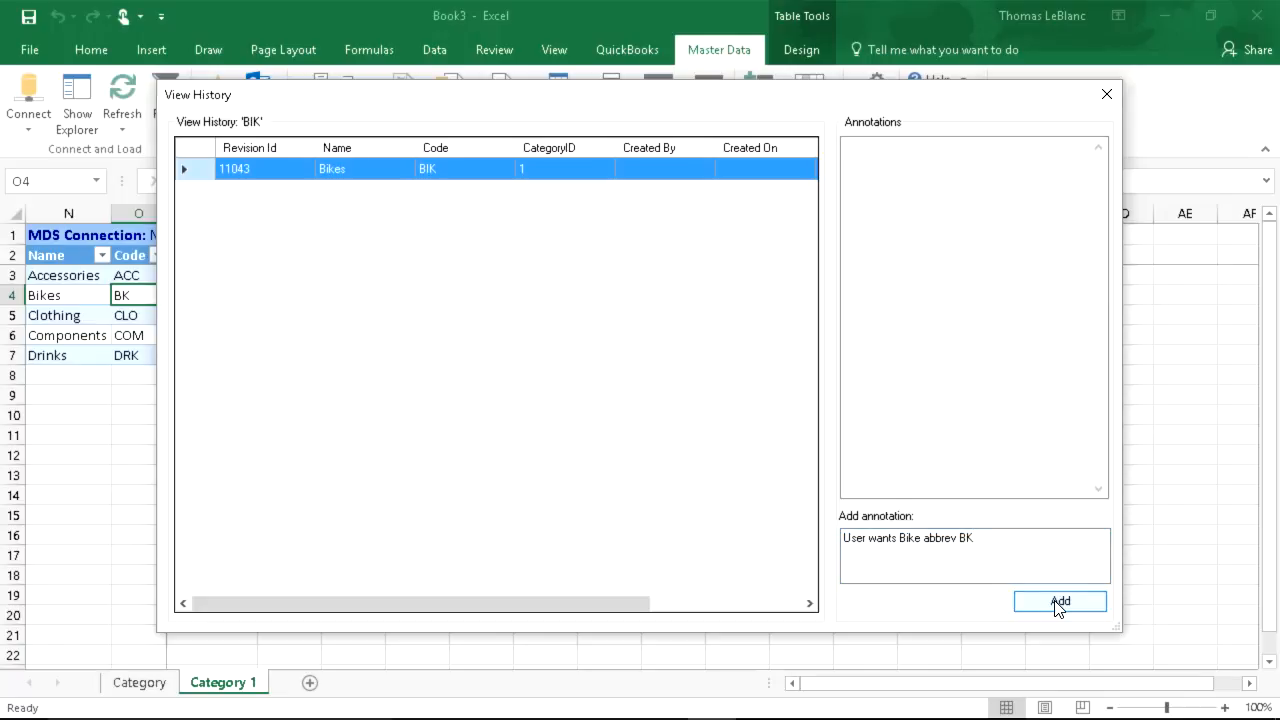
left_click(1106, 96)
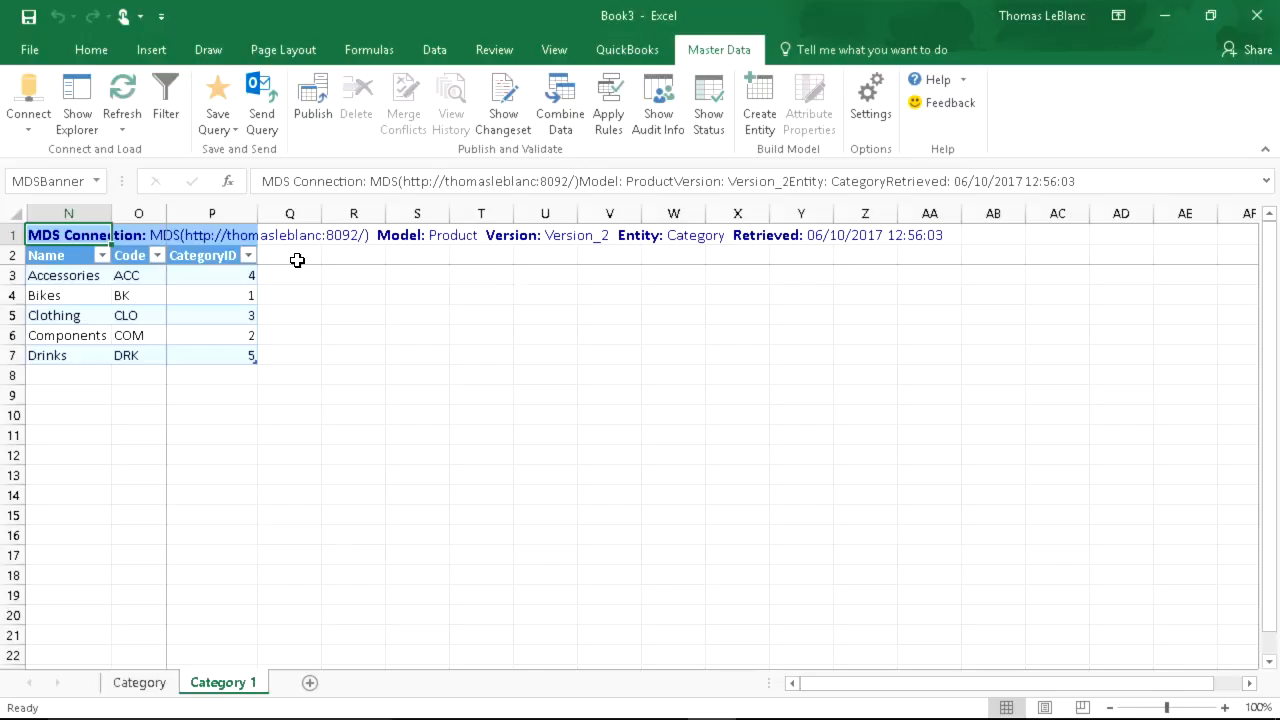
Add another worksheet and load the Subcategory entity of the Live360Product model into it.
left_click(79, 95)
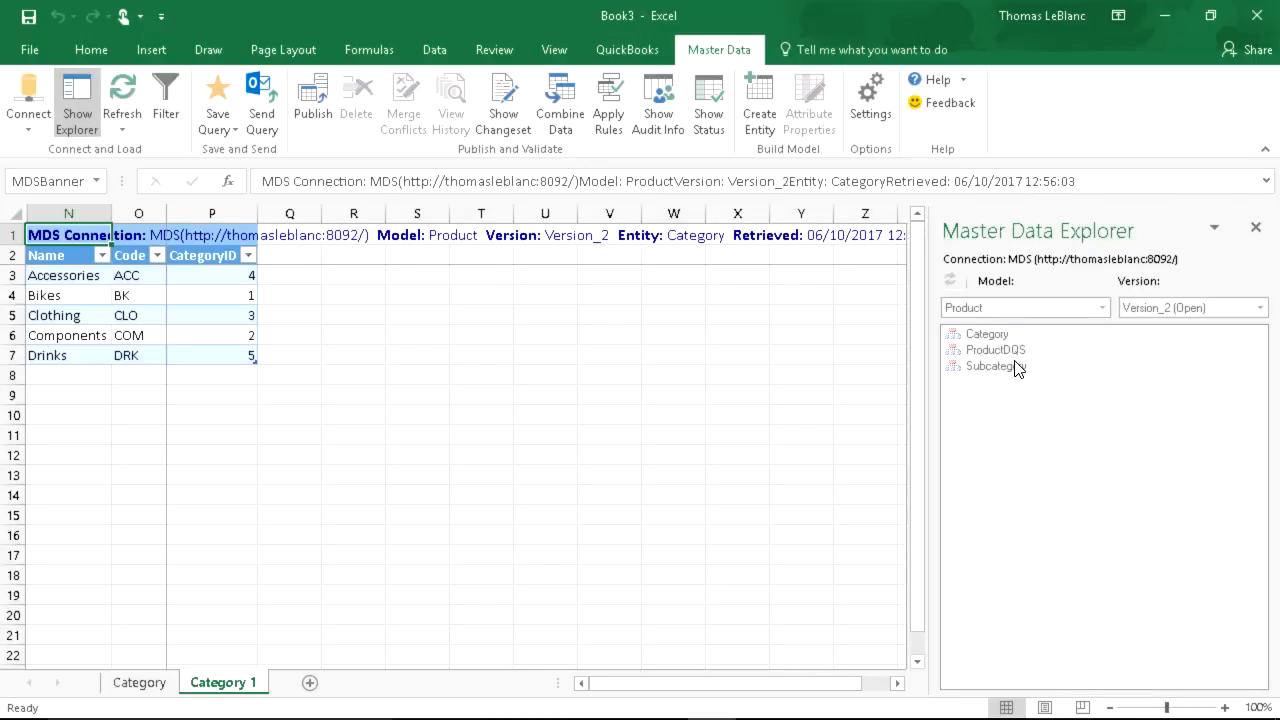
left_click(545, 374)
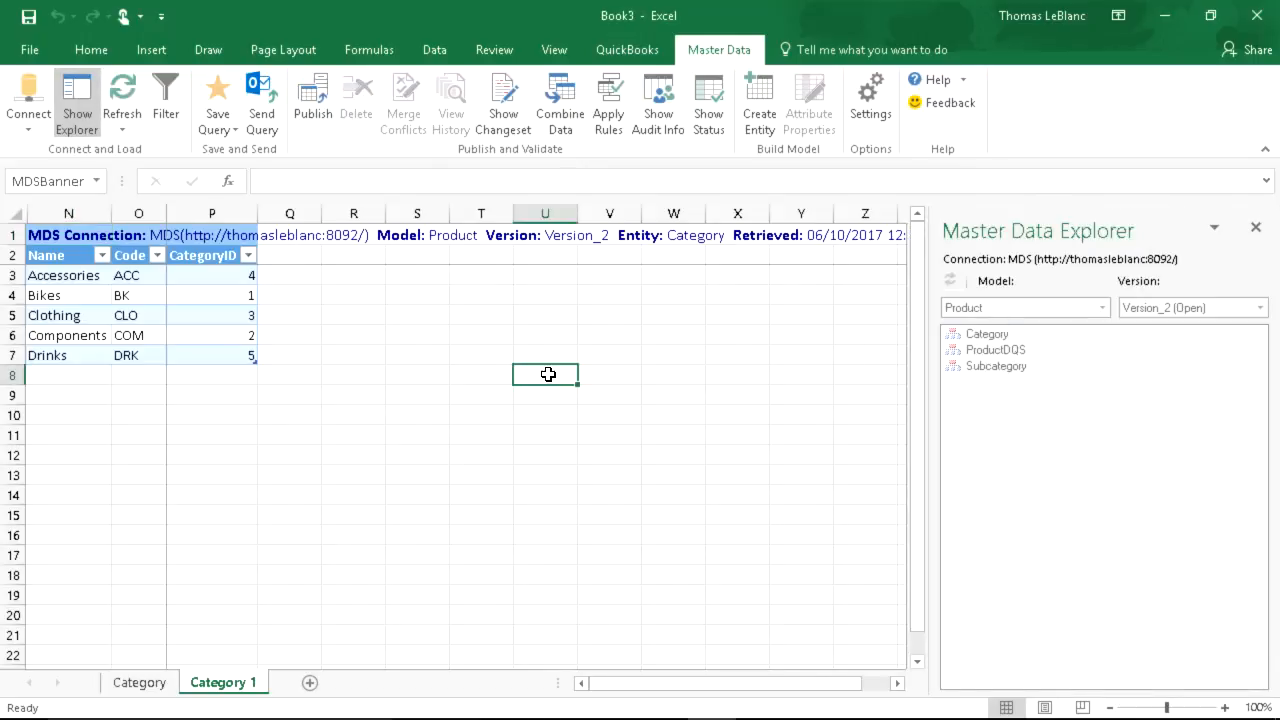
left_click(310, 683)
left_click(1020, 309)
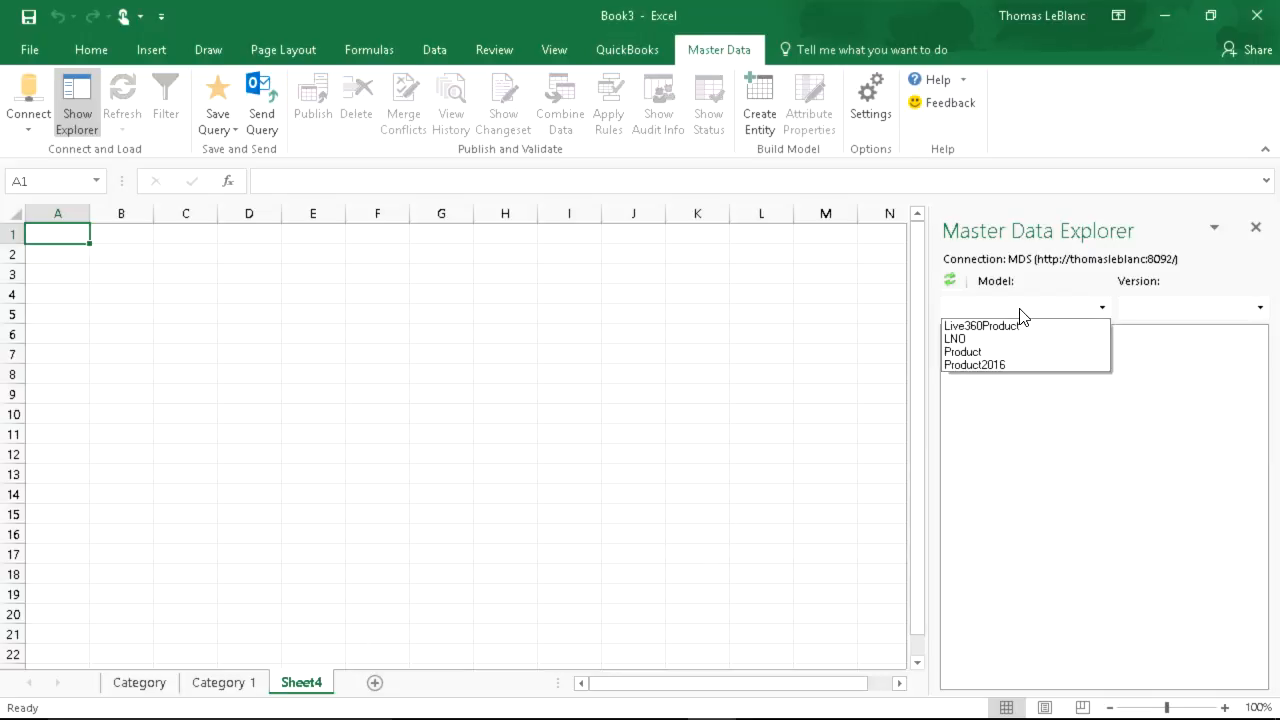
left_click(1016, 327)
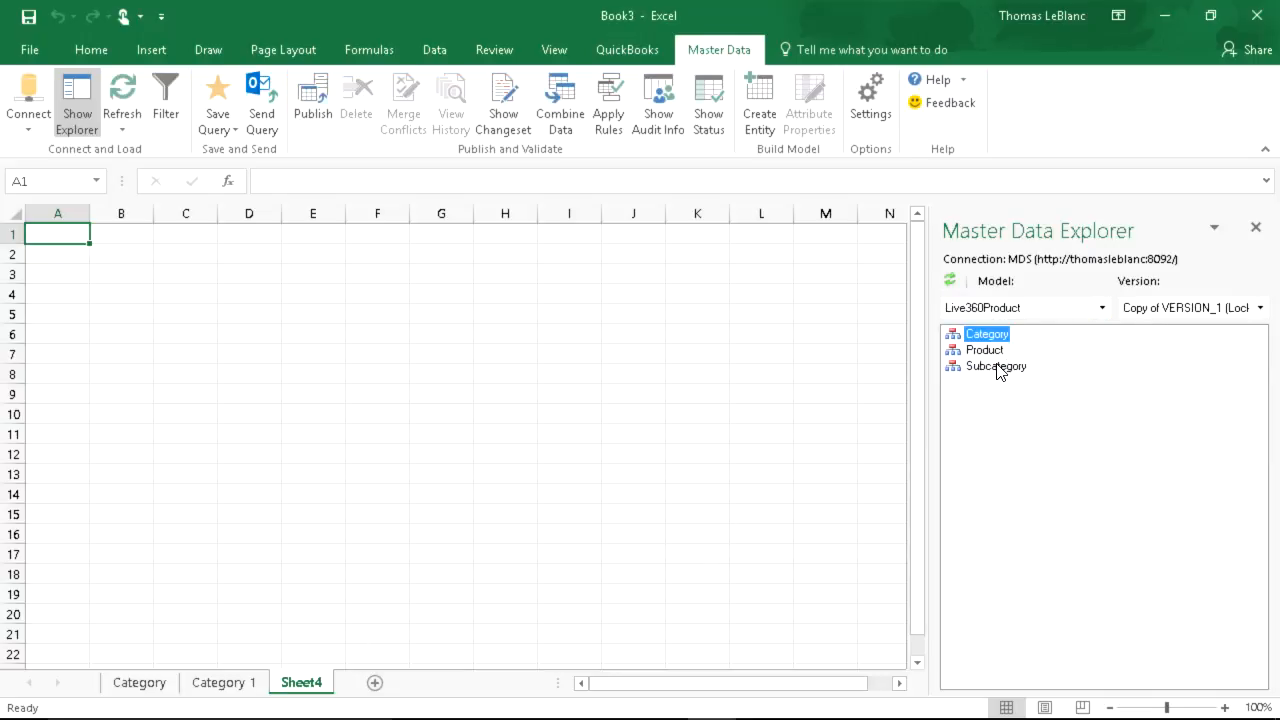
double_click(997, 368)
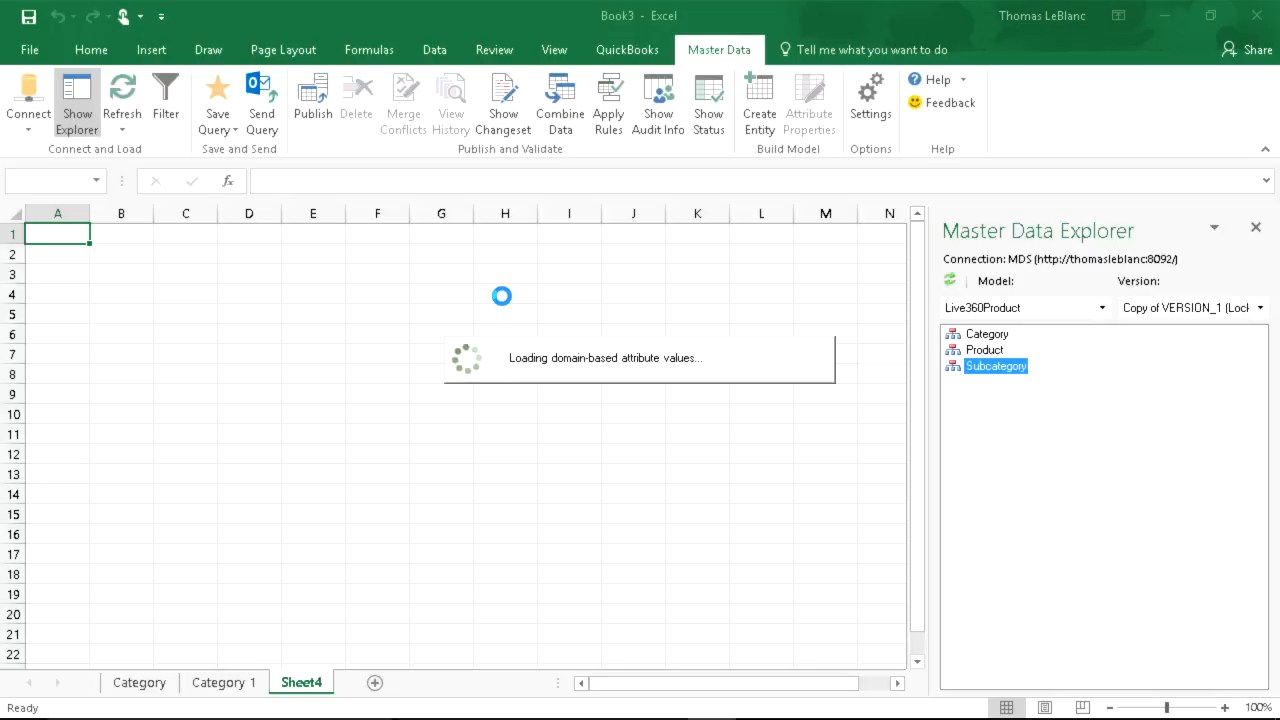
Add a member named Test2 in the first empty row below the Subcategory table.
scroll(380, 470, "down", 8)
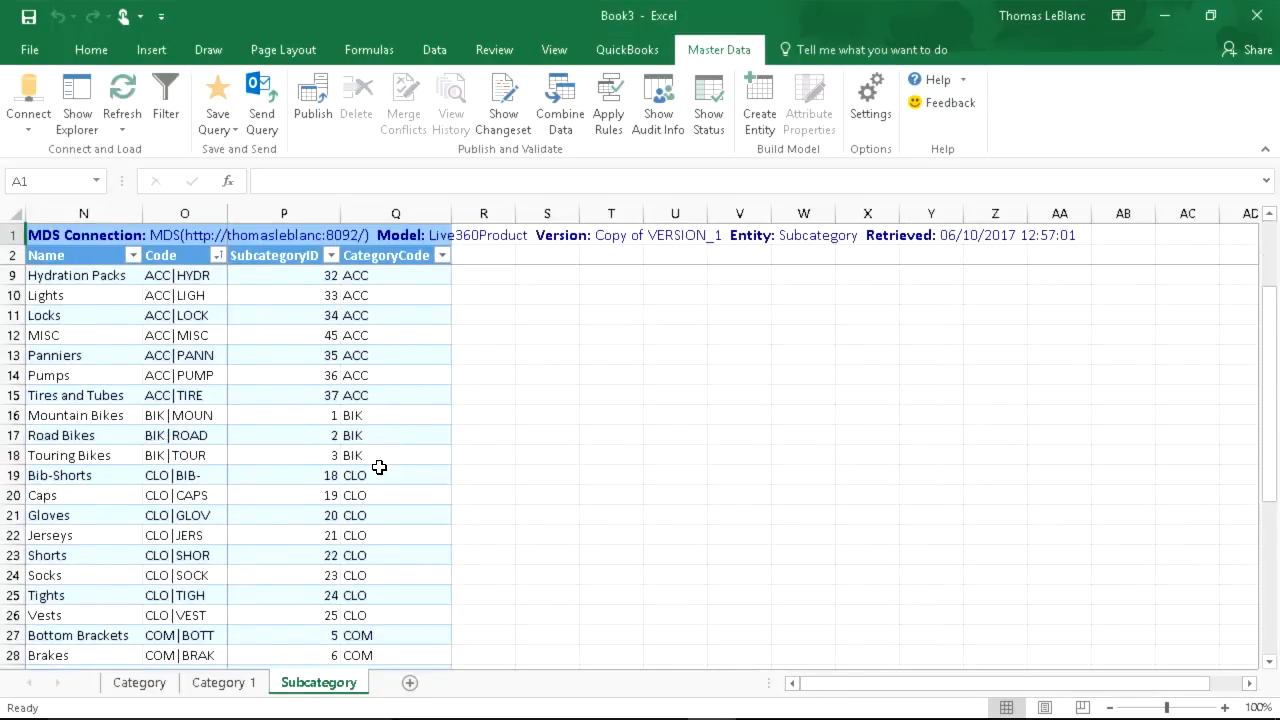
scroll(348, 503, "down", 3)
left_click(60, 397)
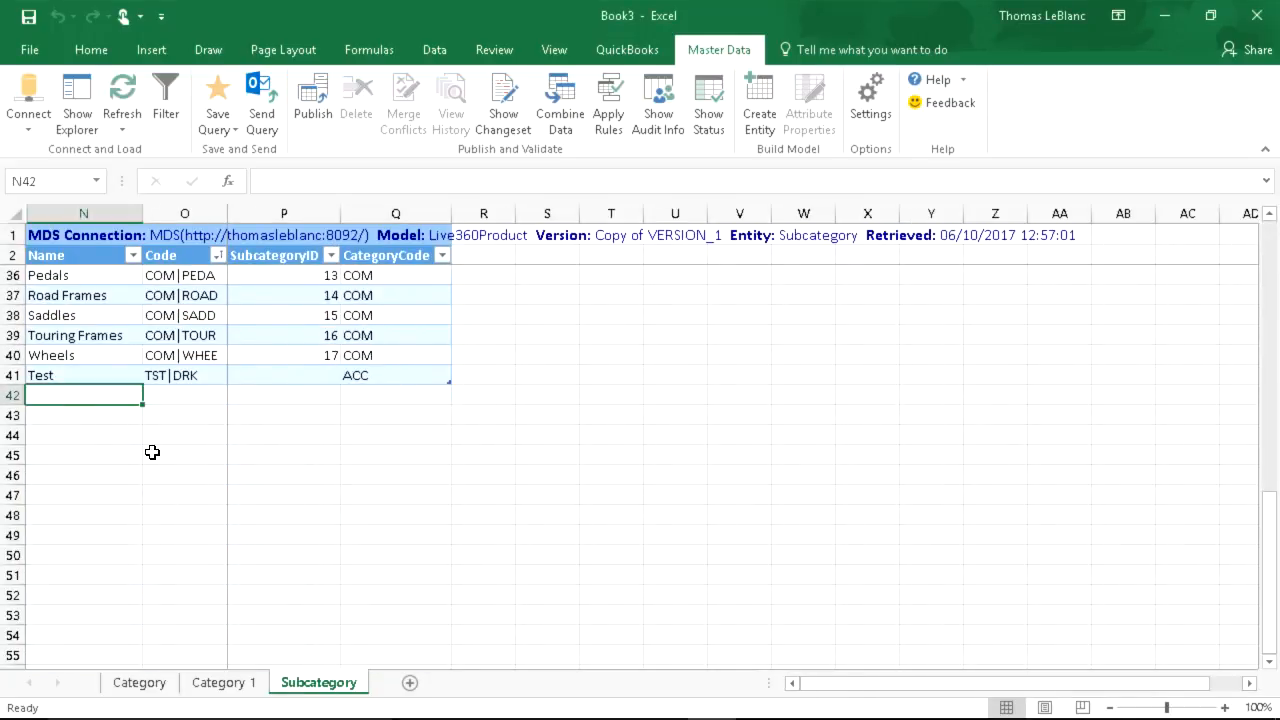
type("Test2")
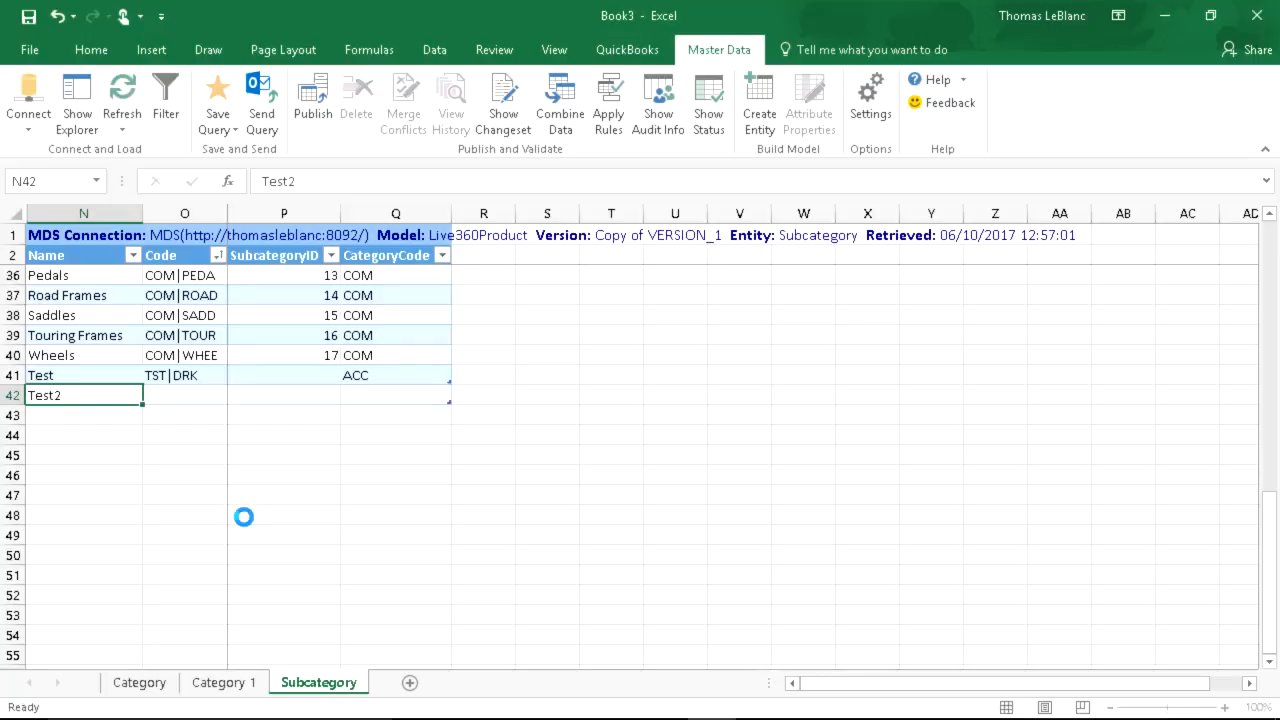
key("Tab")
Copy the code TST|DRK from the Test row into the Code cell of the Test2 row.
double_click(185, 397)
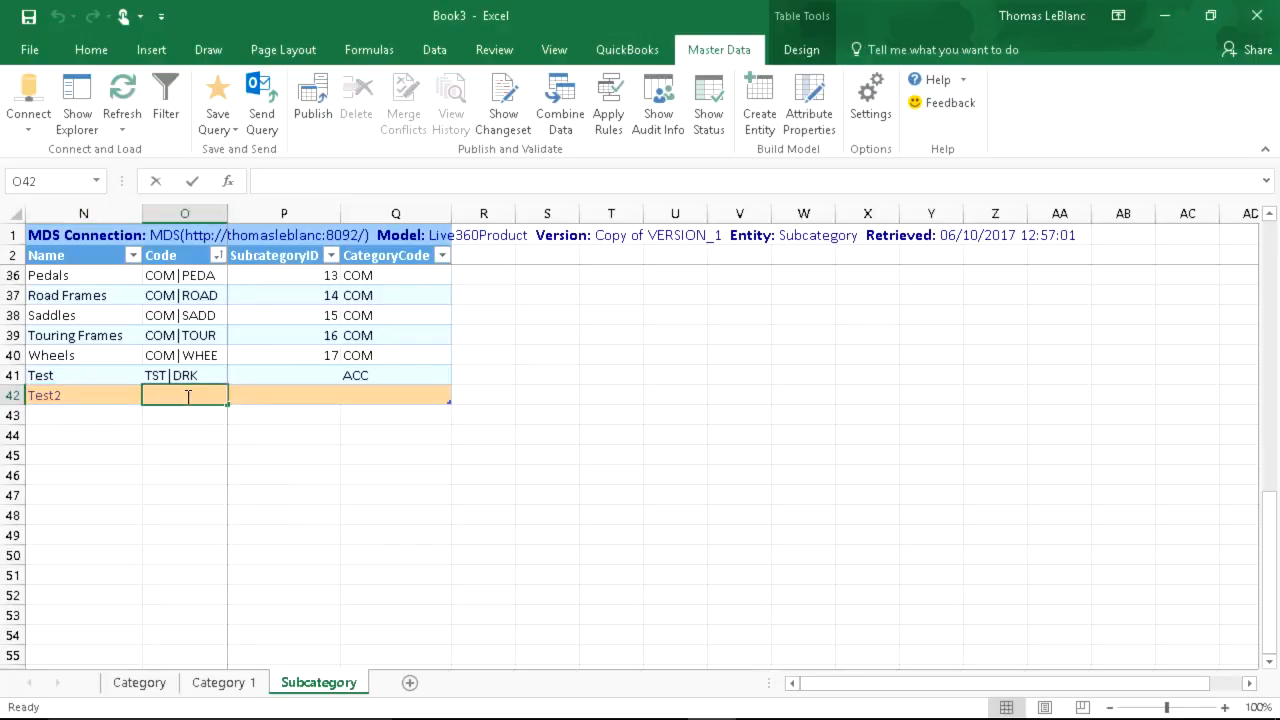
left_click(194, 375)
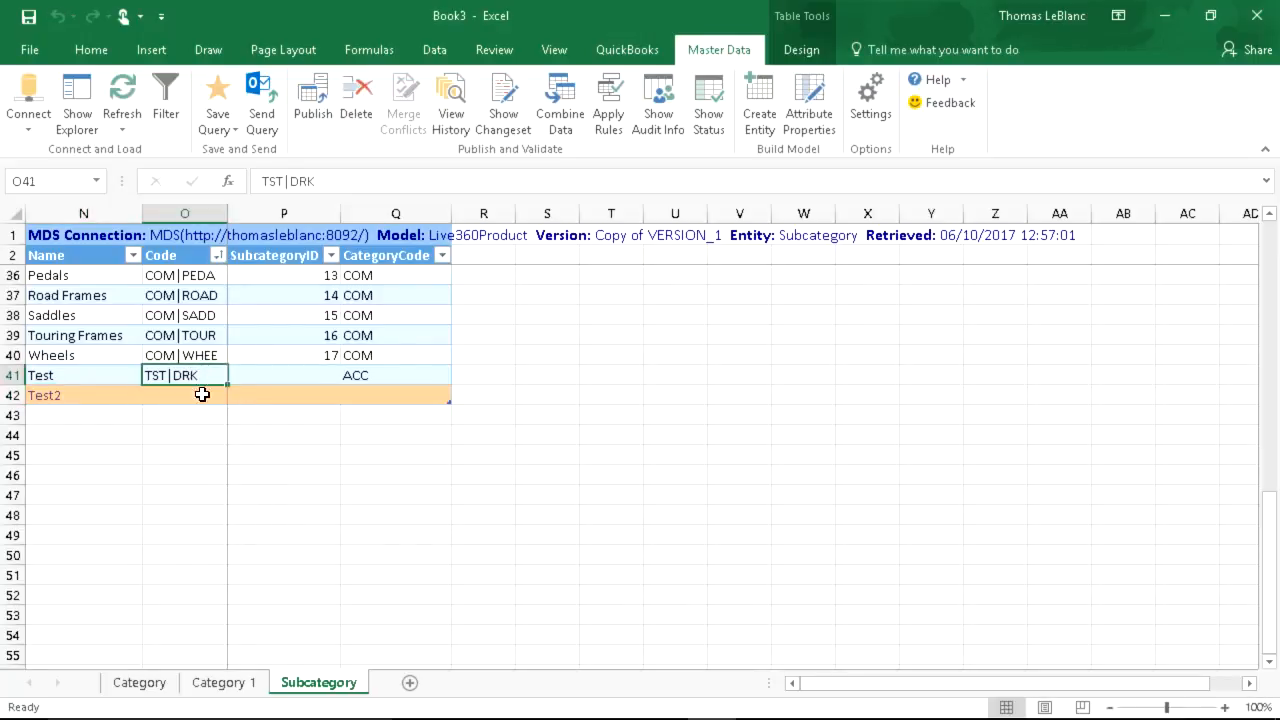
key("ctrl+c")
key("Down")
type("v")
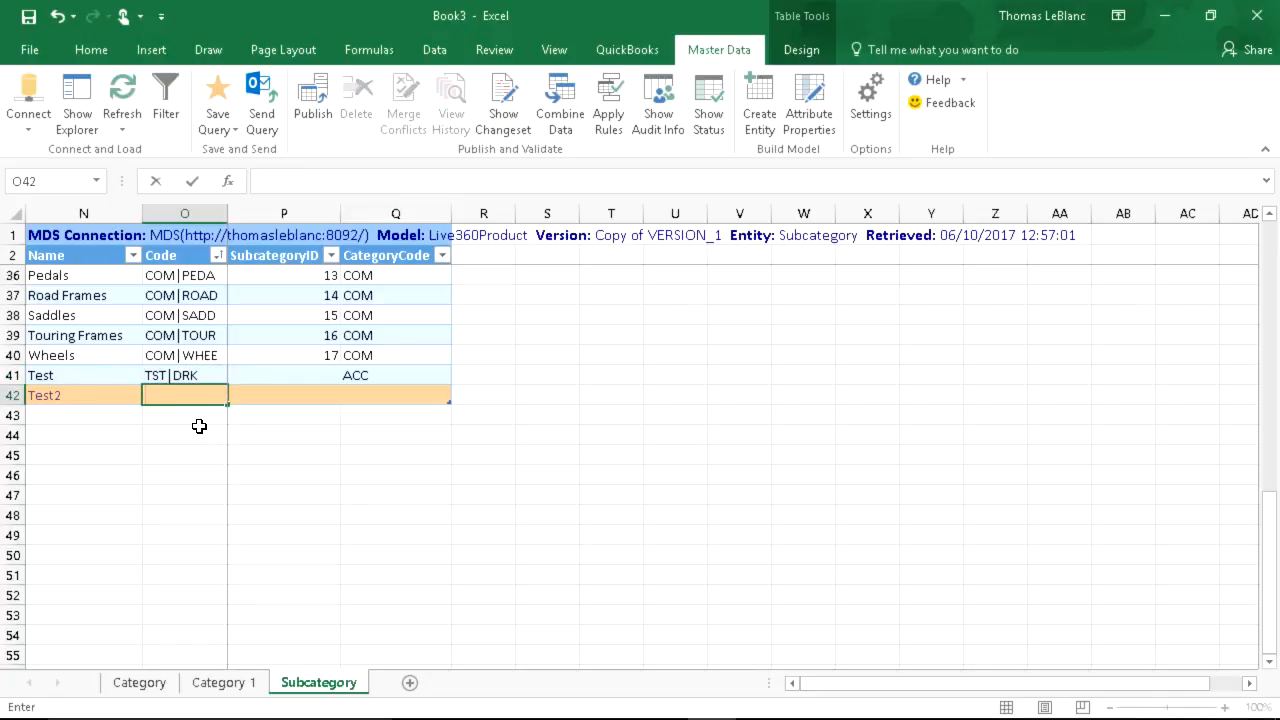
key("ctrl+v")
key("Tab")
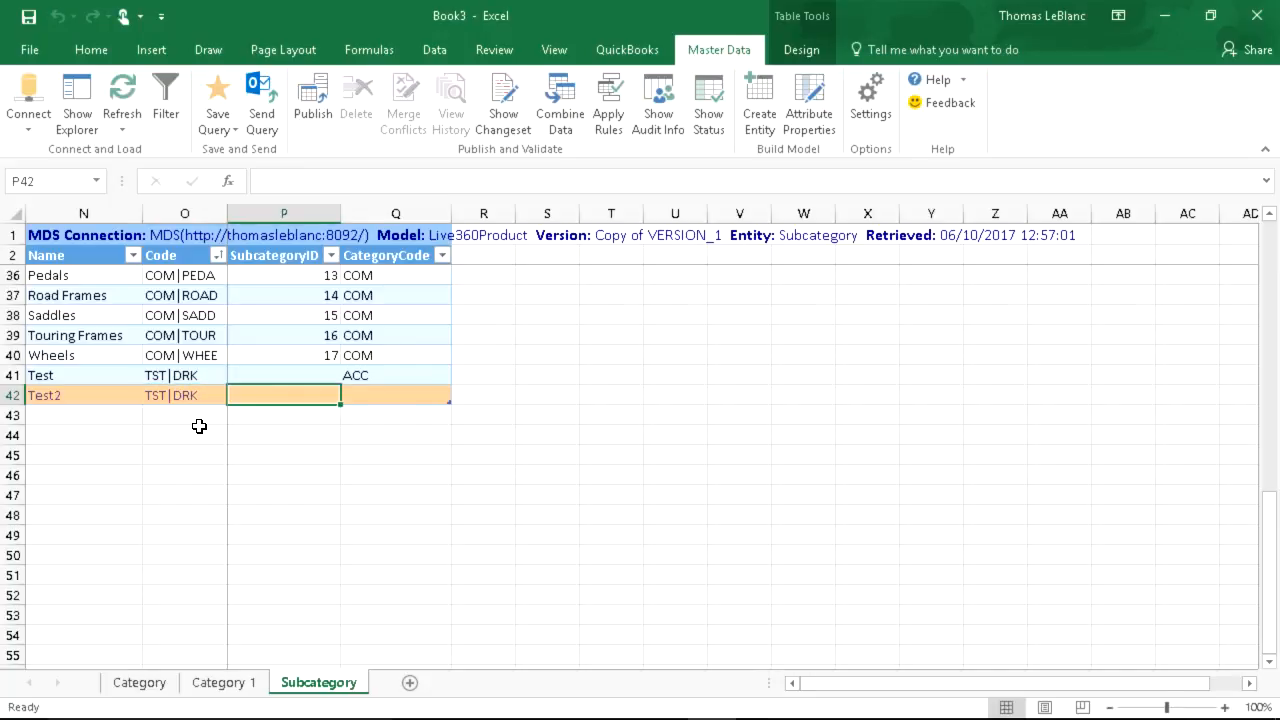
Set the Test2 row's SubcategoryID to 201 and its CategoryCode to ACC.
type("201")
key("Tab")
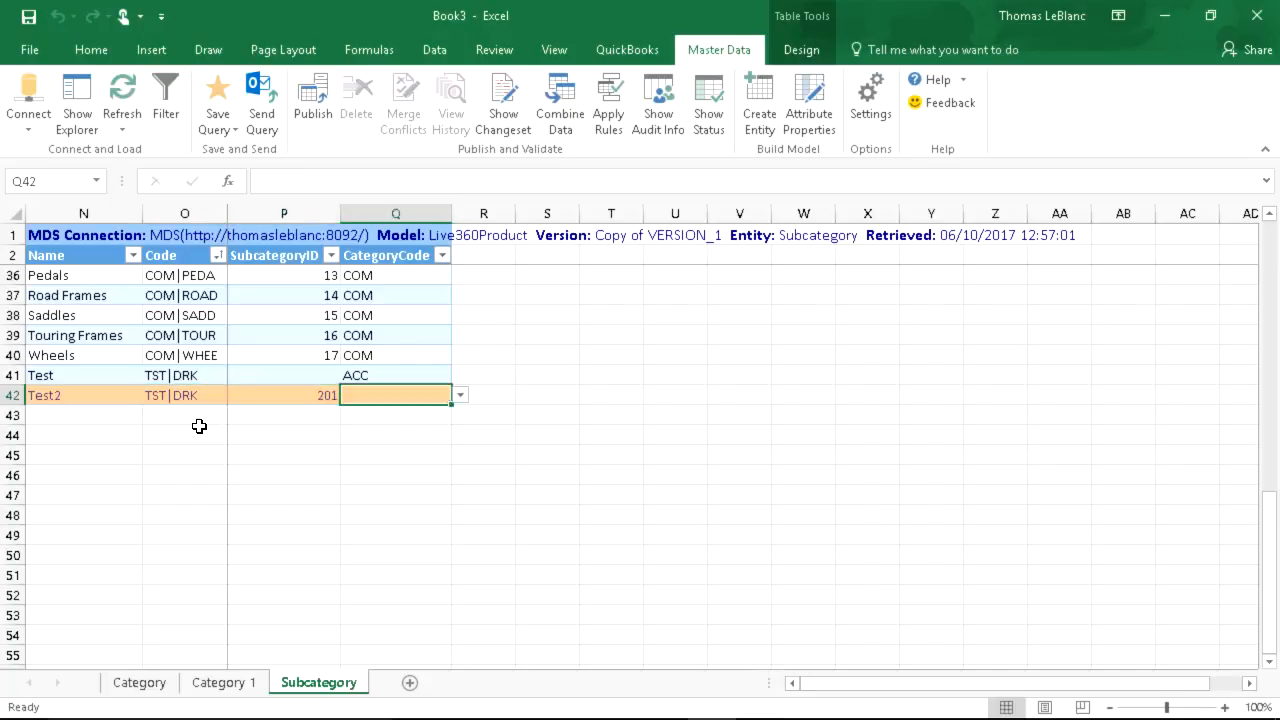
type("ACC")
left_click(199, 426)
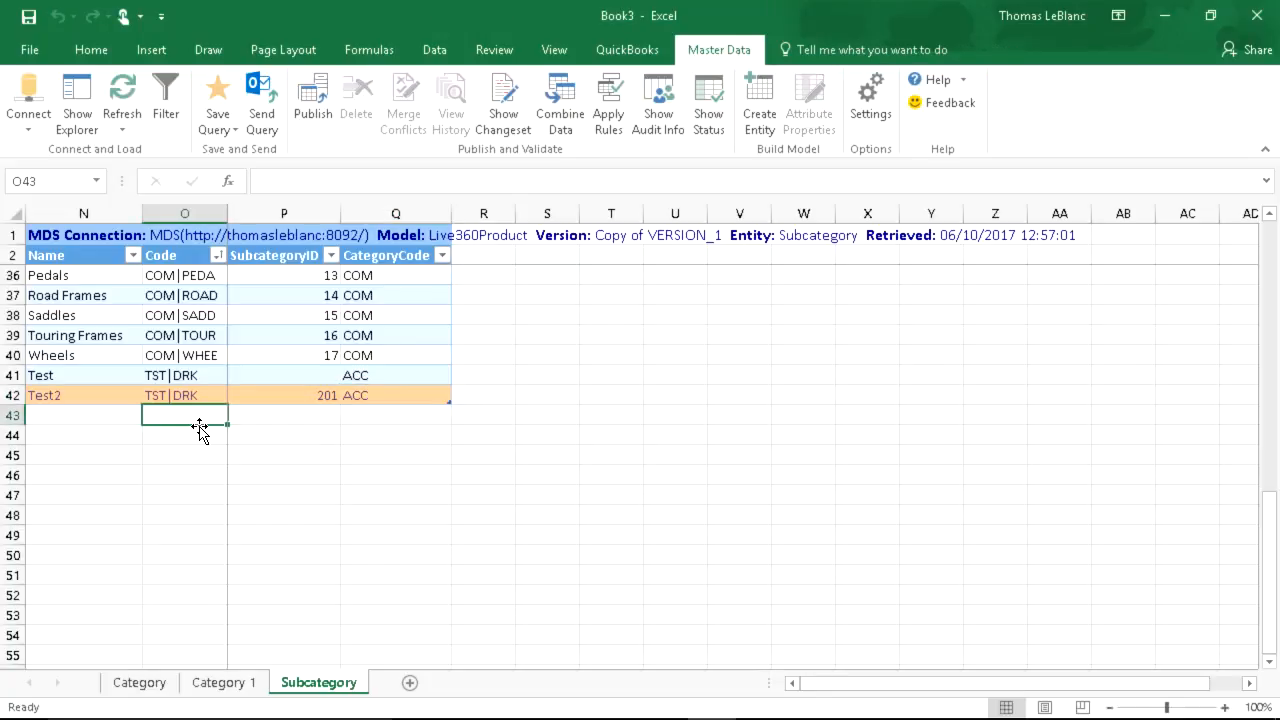
left_click(195, 313)
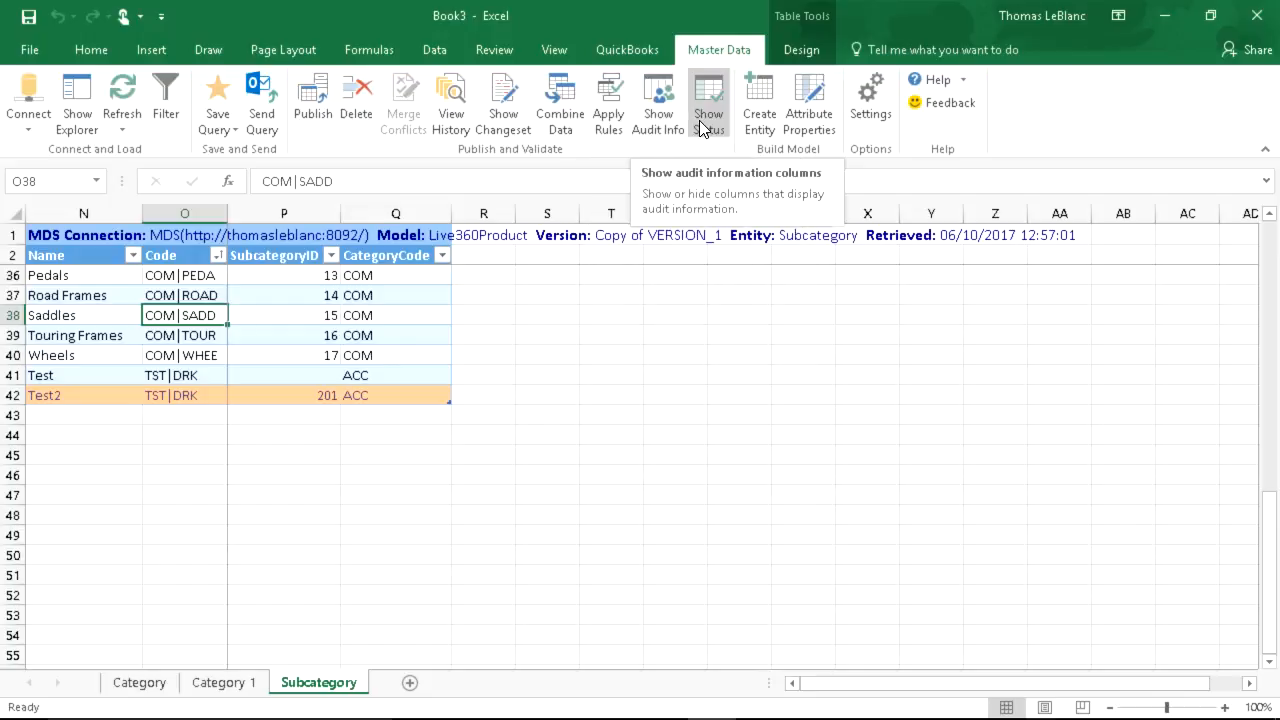
Copy the Category table with its Name, Code and CategoryID headers into a new worksheet, starting at cell A1.
left_click(527, 333)
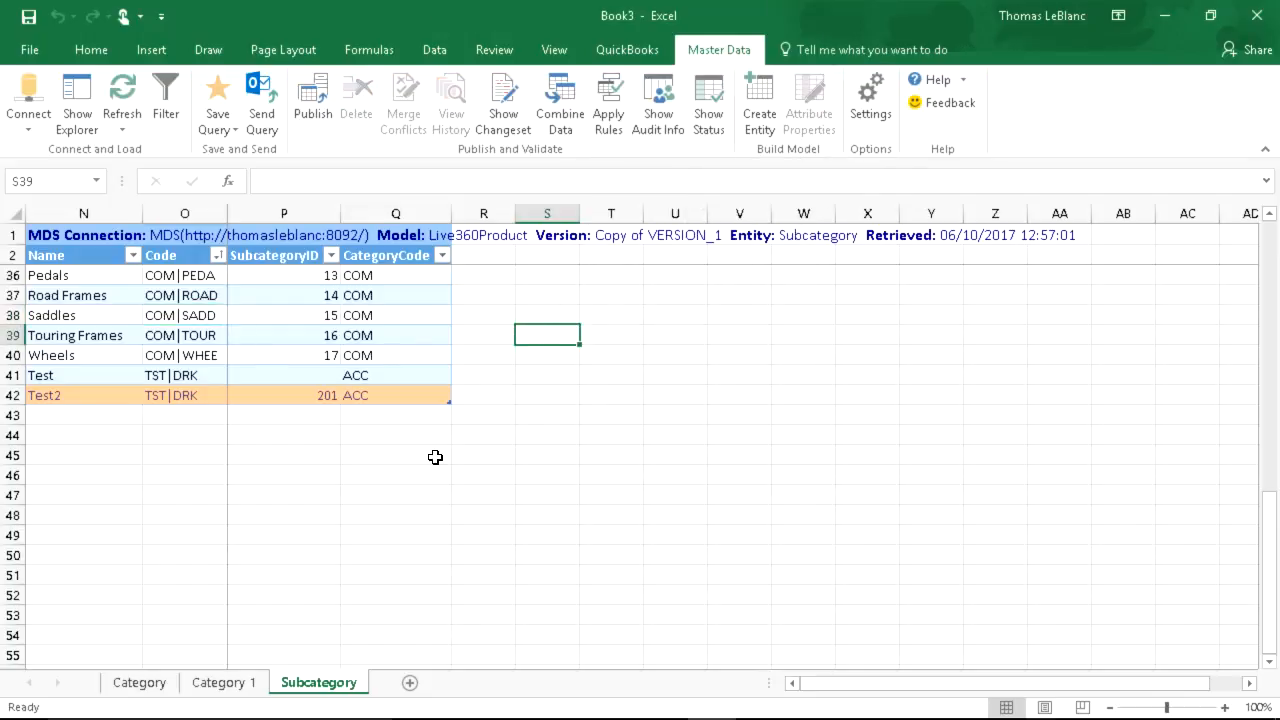
left_click(142, 692)
left_click_drag(72, 257, 206, 354)
right_click(214, 340)
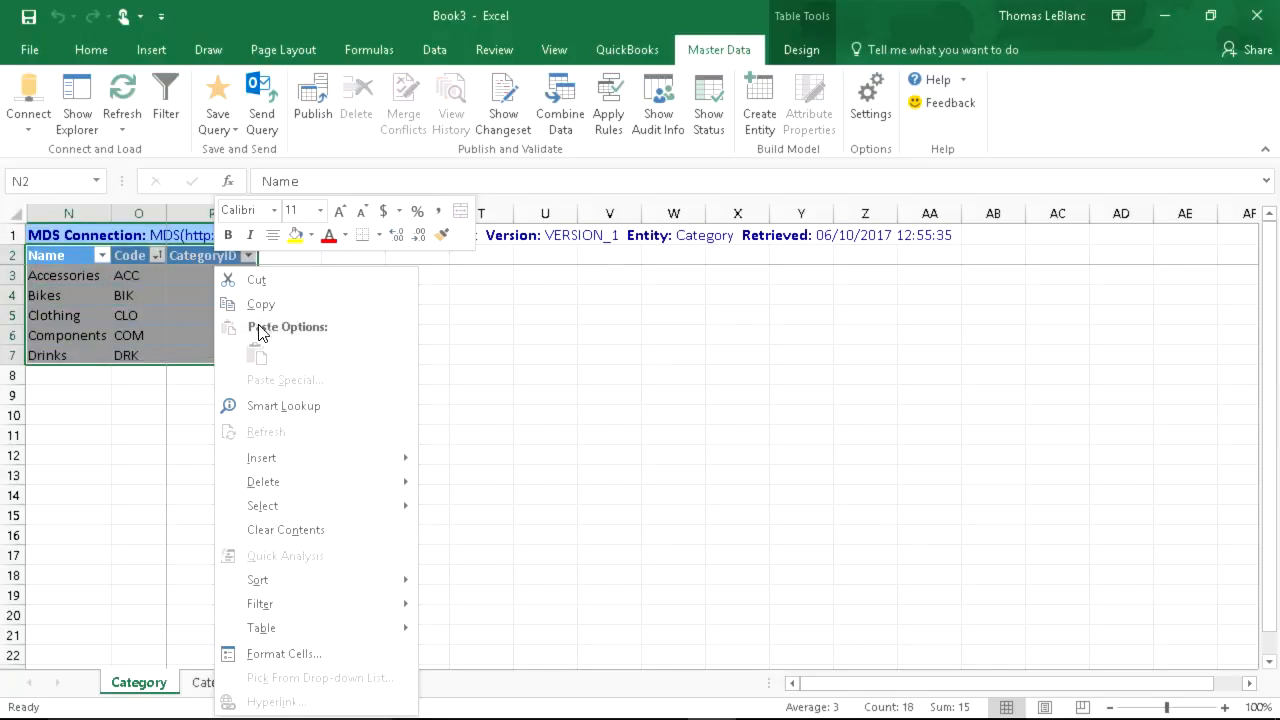
left_click(260, 303)
left_click(407, 683)
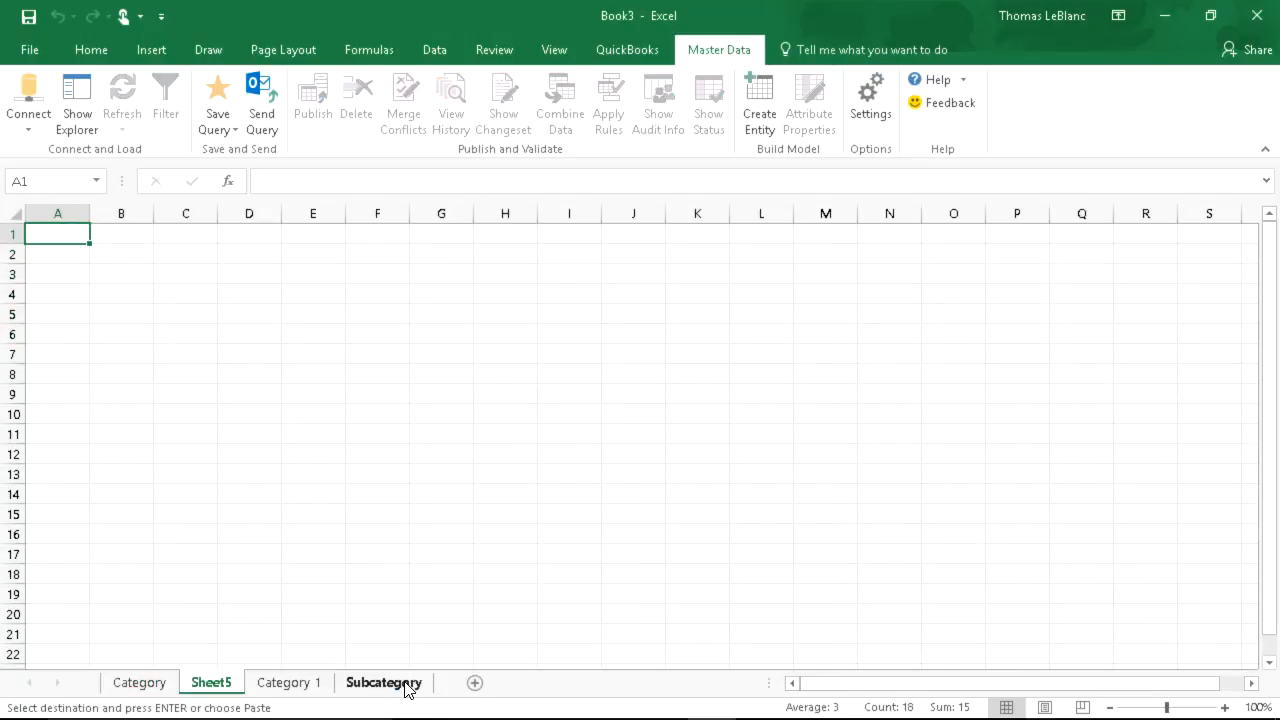
right_click(68, 236)
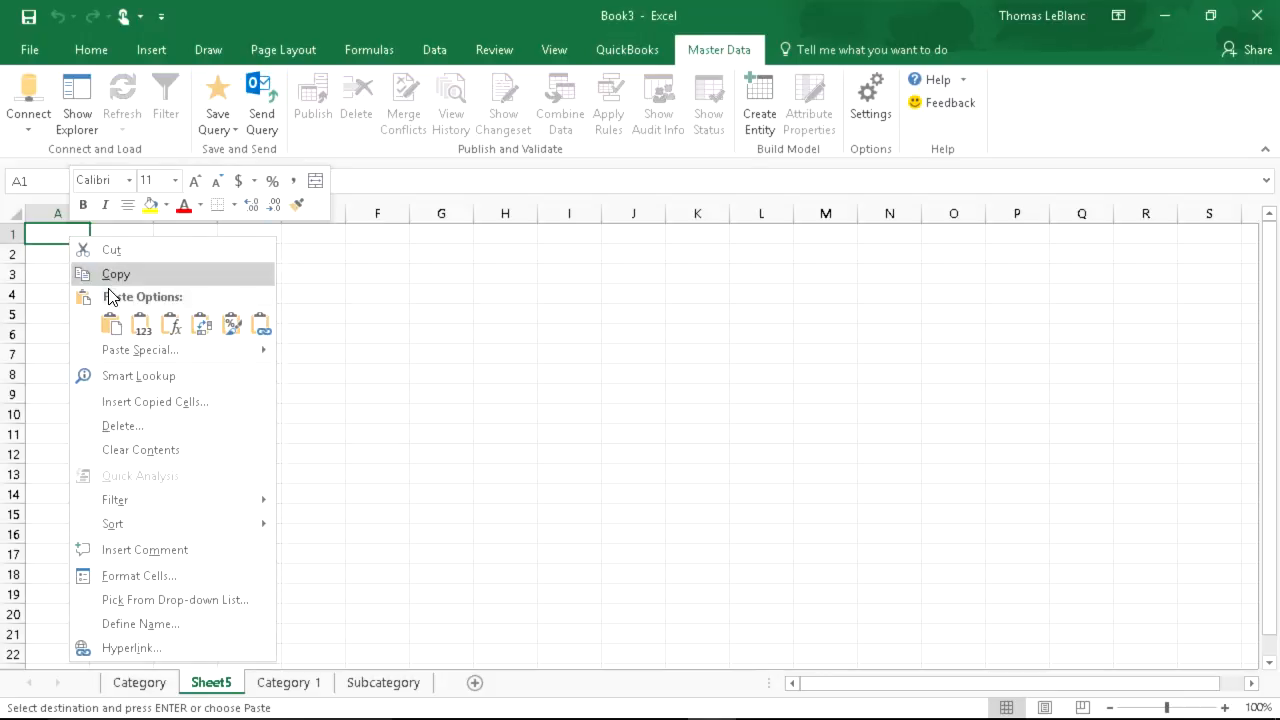
left_click(116, 322)
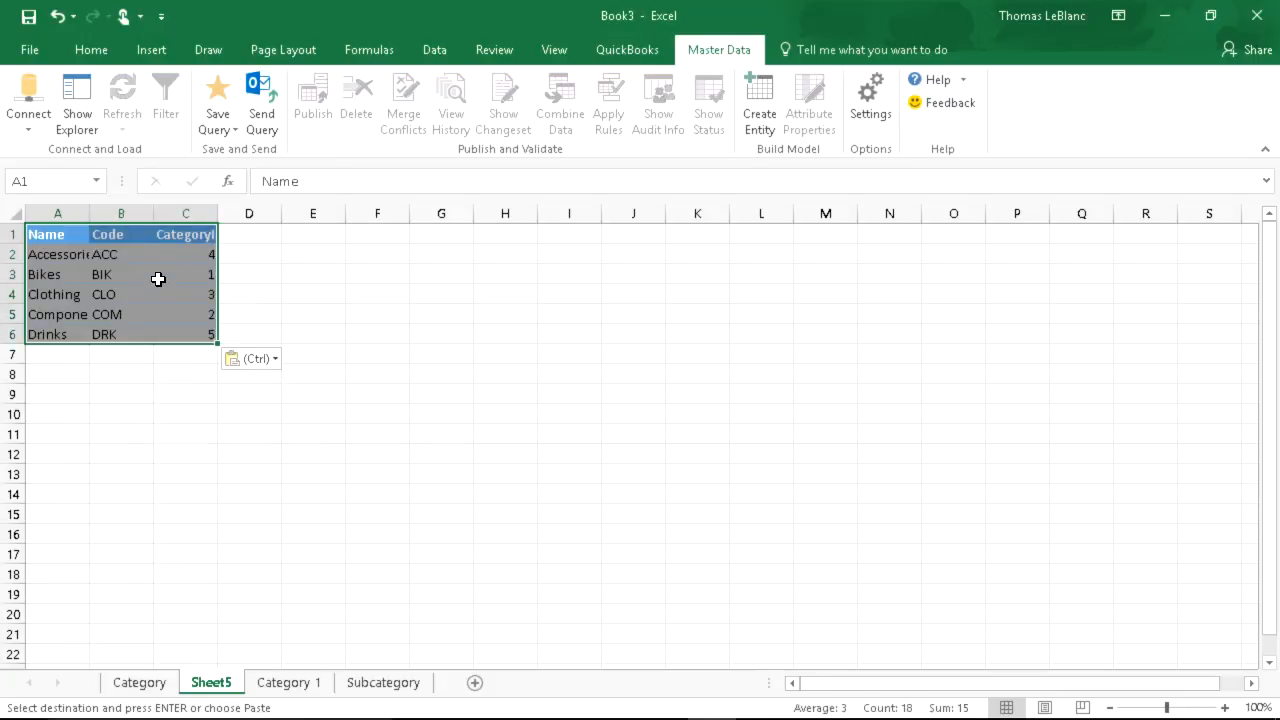
Show the Master Data Explorer beside the pasted category data and select the LNO model.
left_click(74, 118)
left_click(977, 315)
left_click(983, 336)
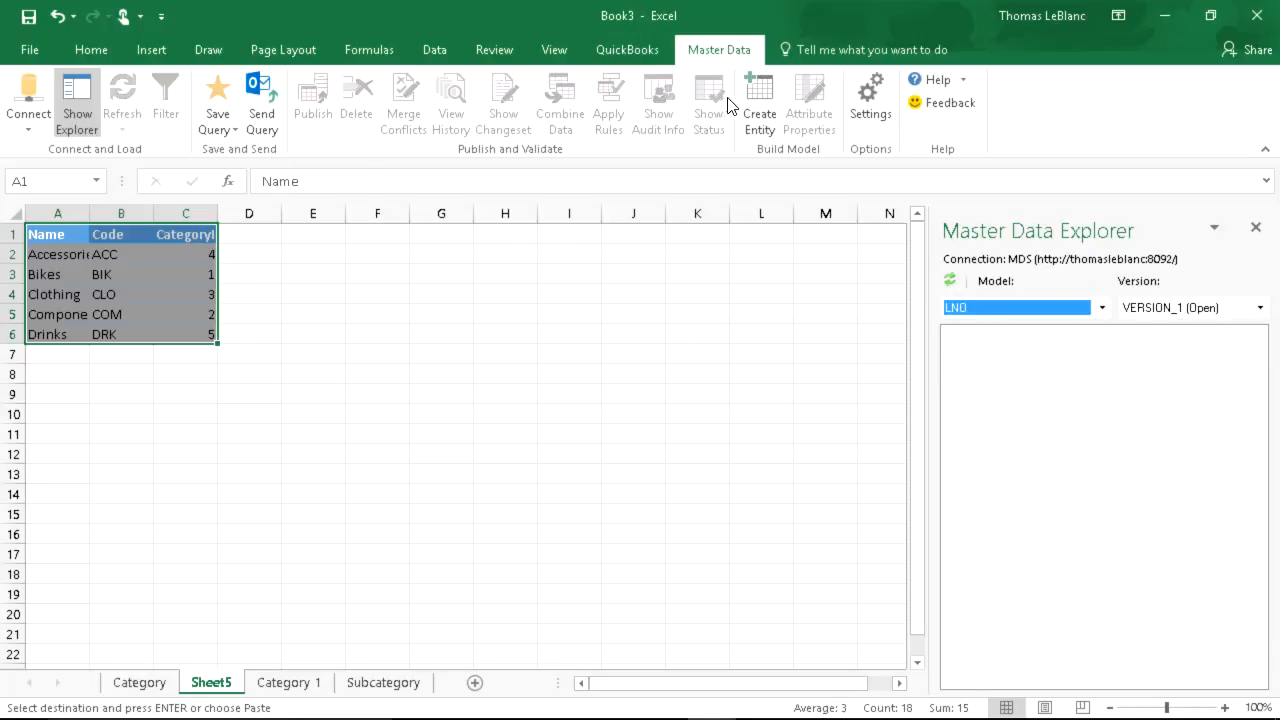
Start creating an entity from the pasted category range in model LNO, VERSION_1, and name it Category.
left_click(748, 125)
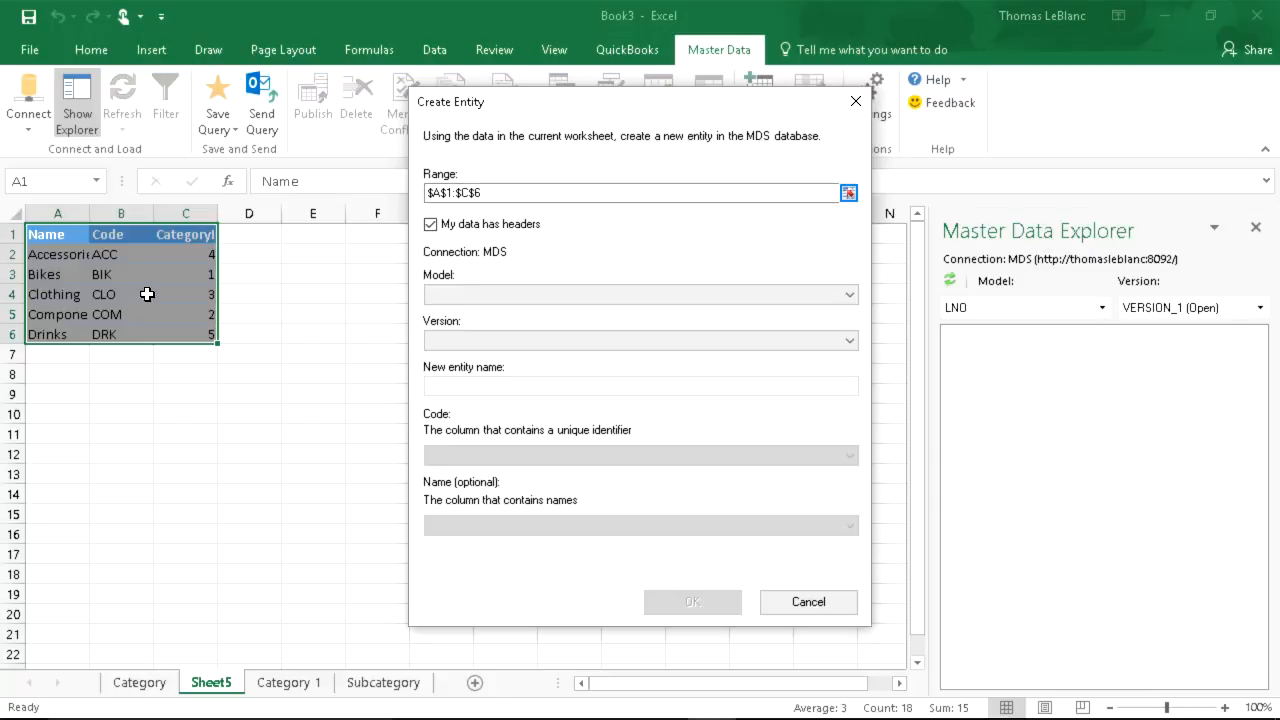
left_click(476, 296)
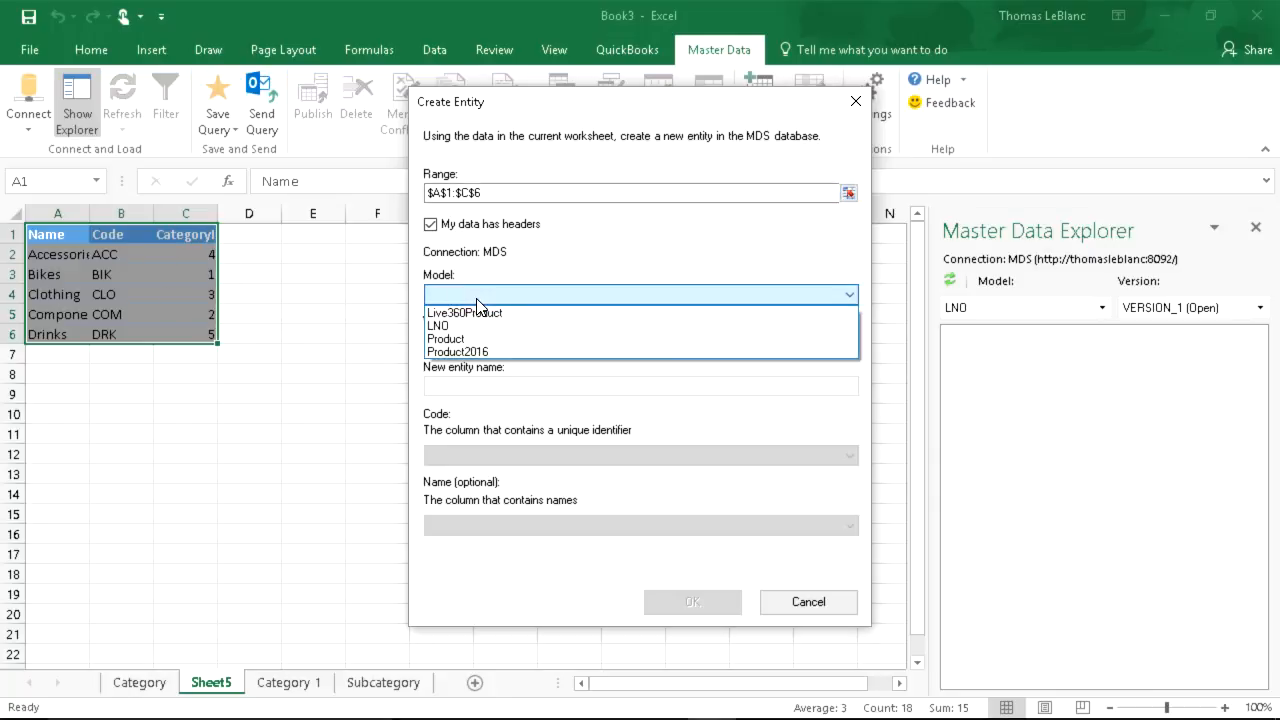
left_click(476, 337)
left_click(474, 294)
left_click(480, 322)
left_click(485, 340)
left_click(485, 340)
left_click(476, 384)
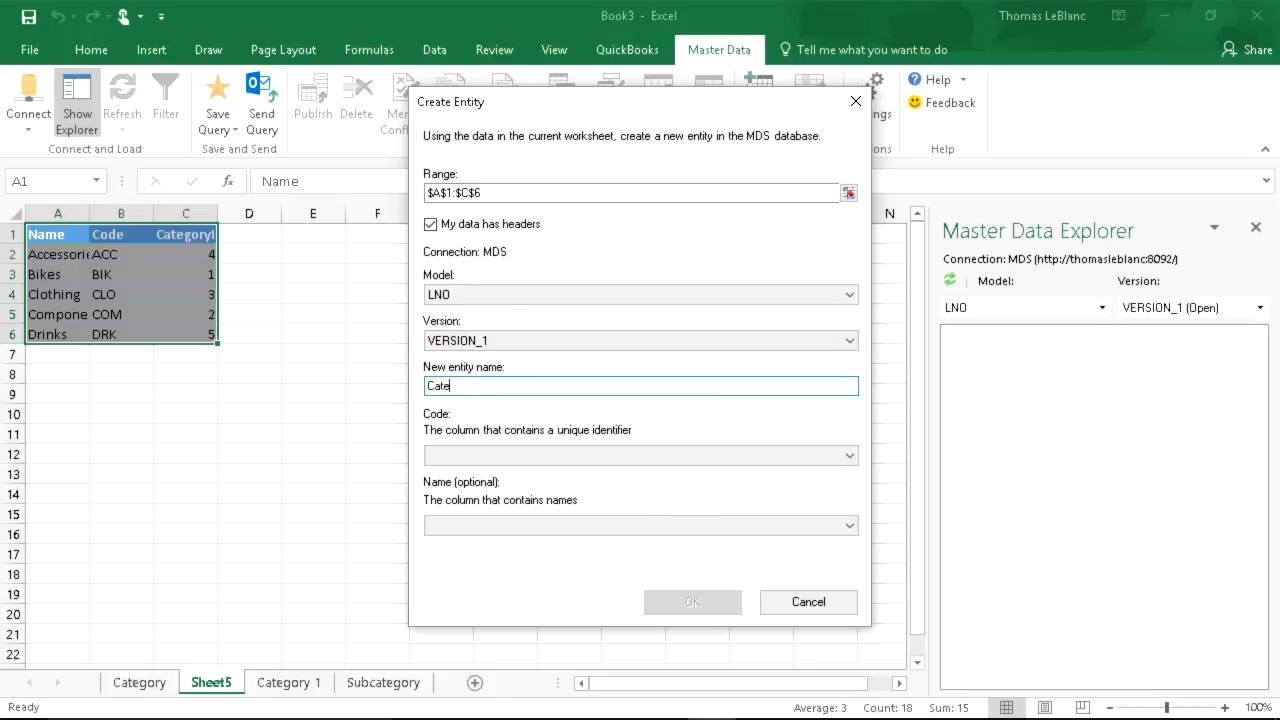
type("Category")
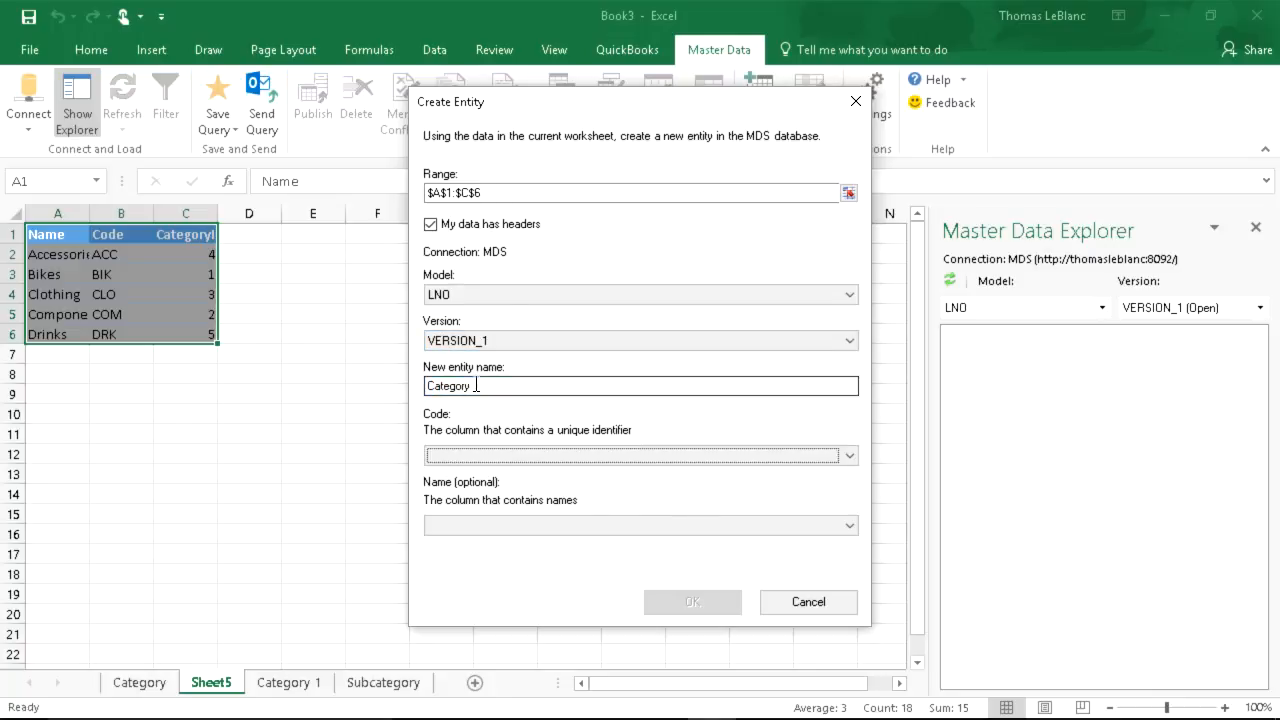
Use the Code column as unique identifier and the Name column for names, and create the Category entity.
left_click(512, 455)
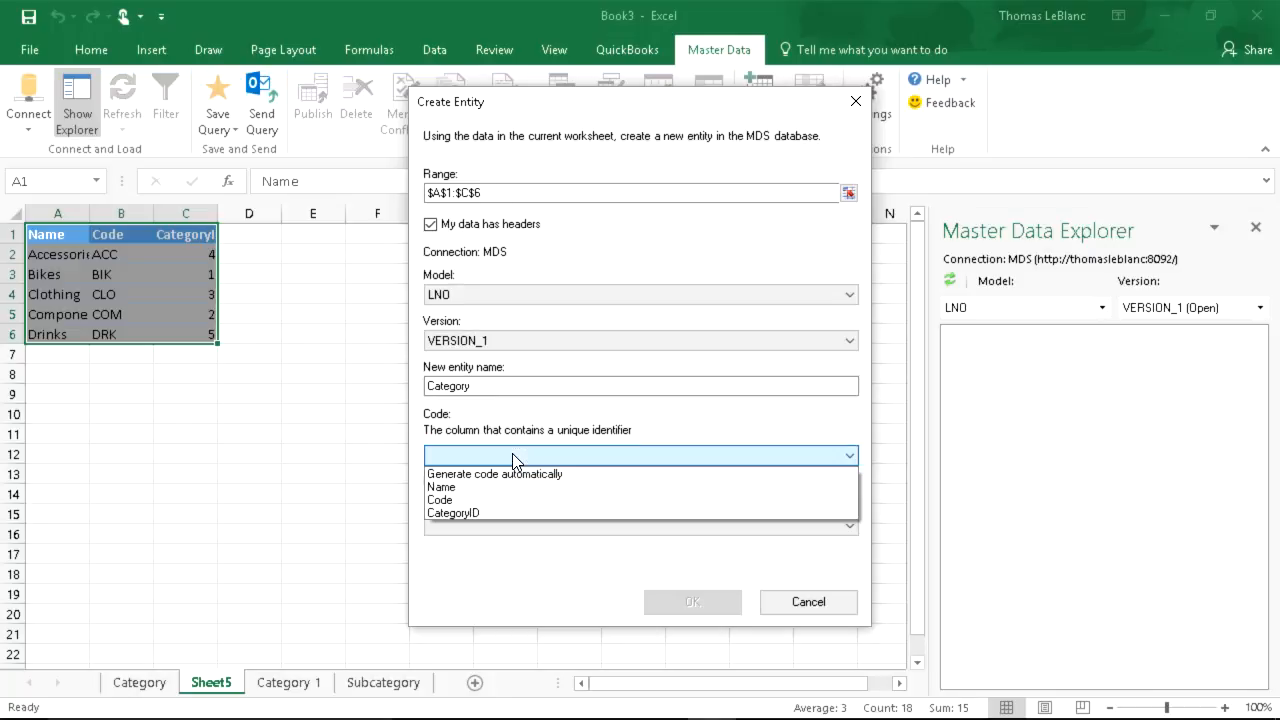
left_click(462, 497)
left_click(500, 528)
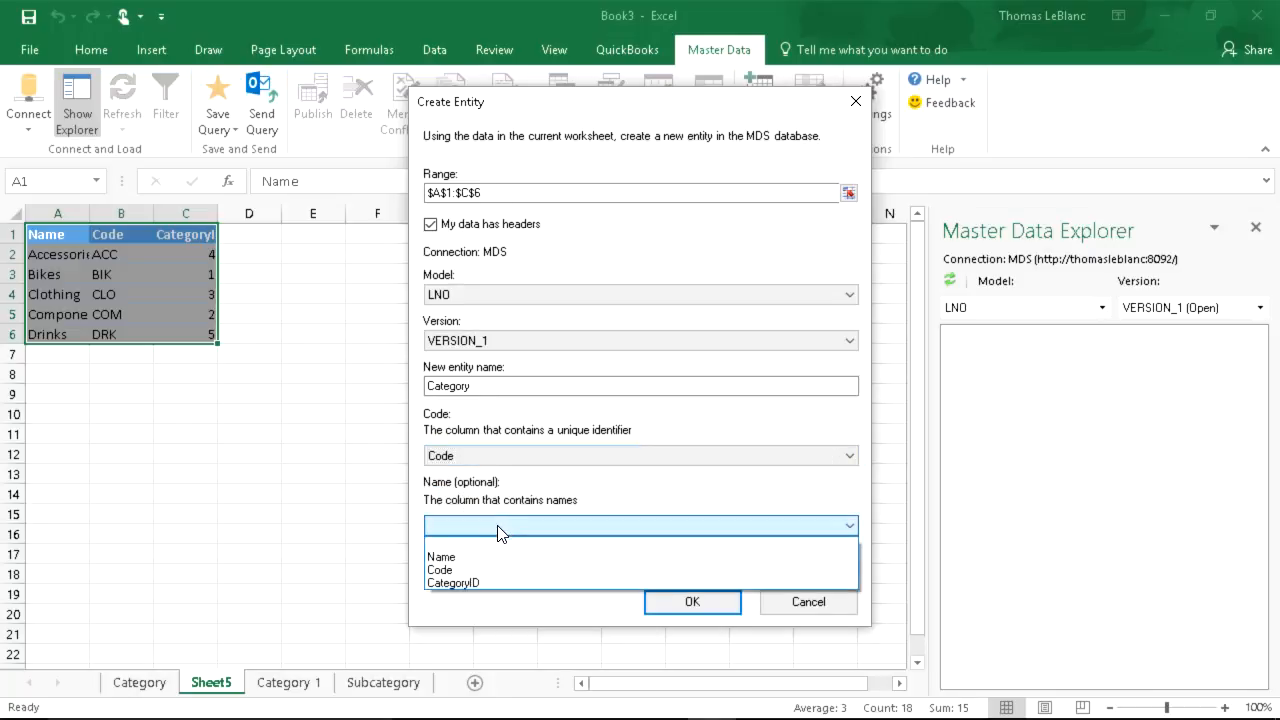
left_click(484, 556)
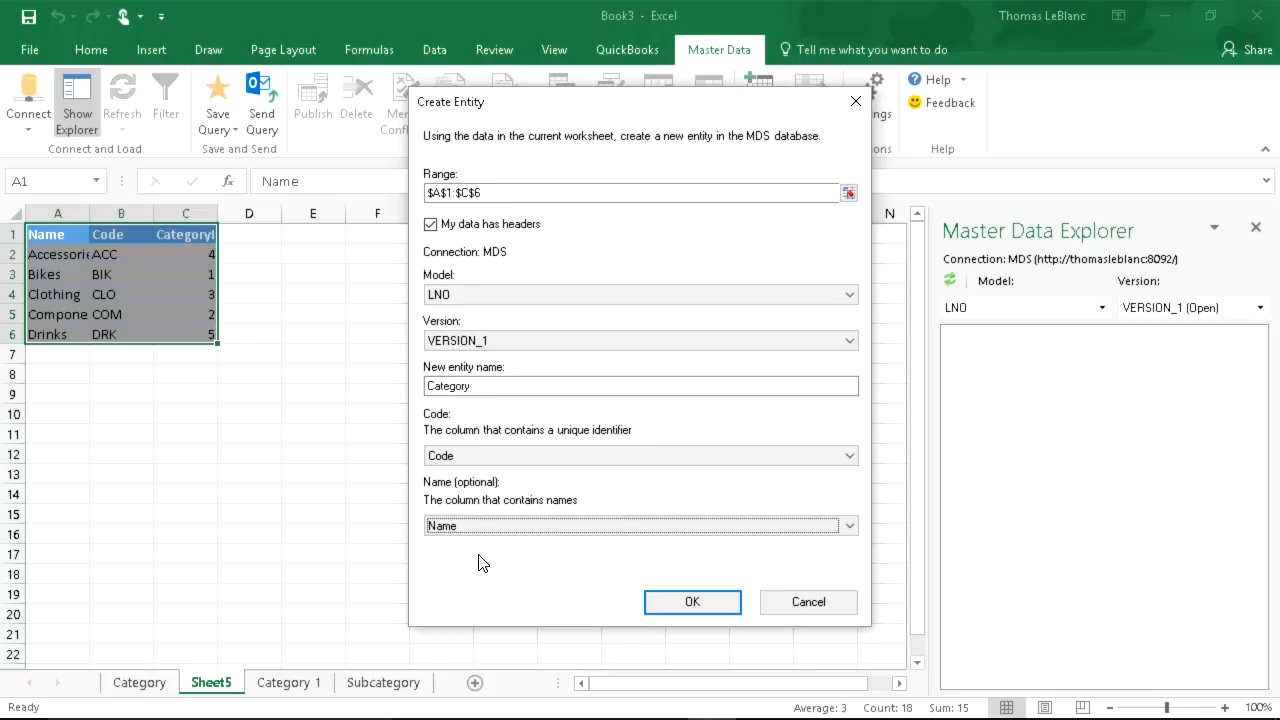
left_click(517, 188)
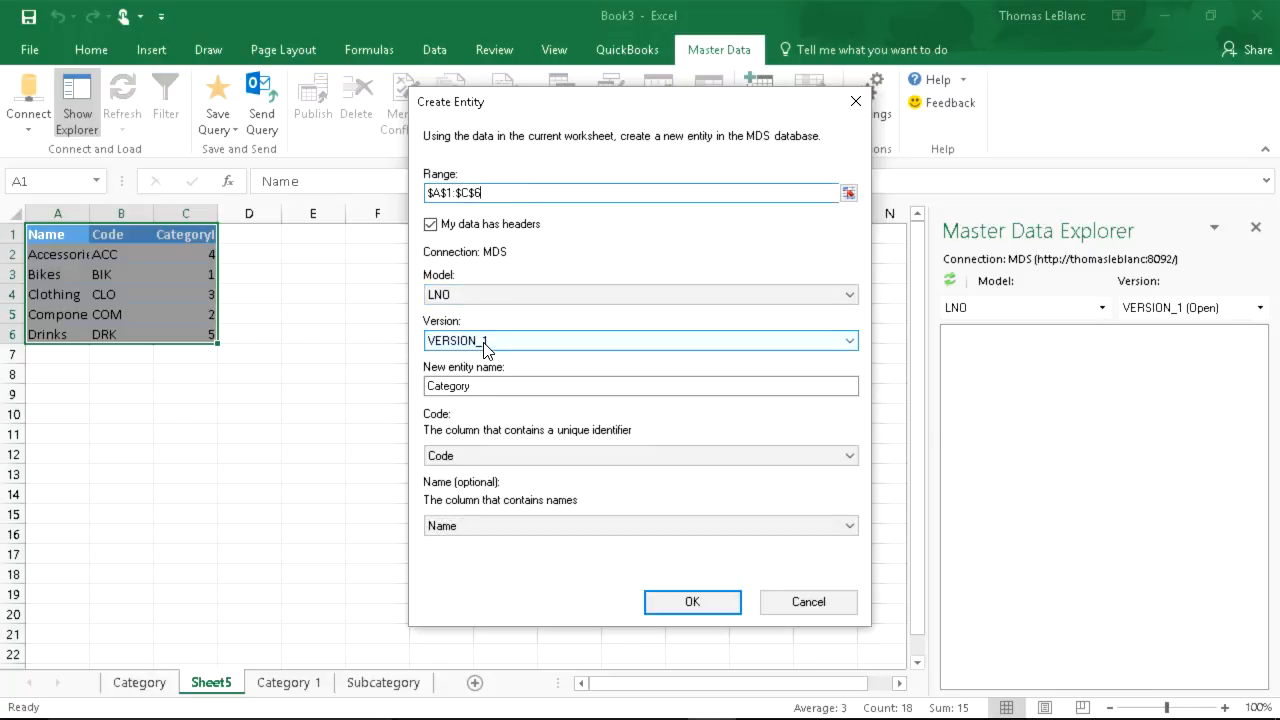
left_click(485, 389)
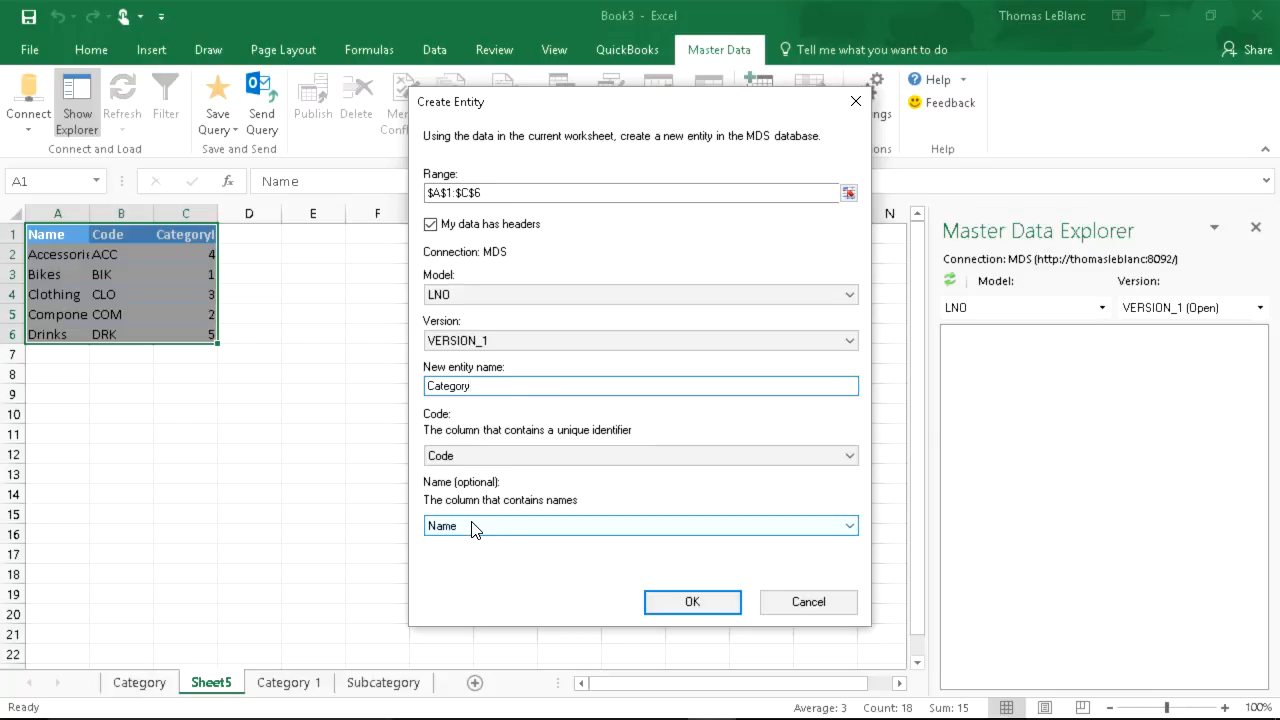
left_click(694, 601)
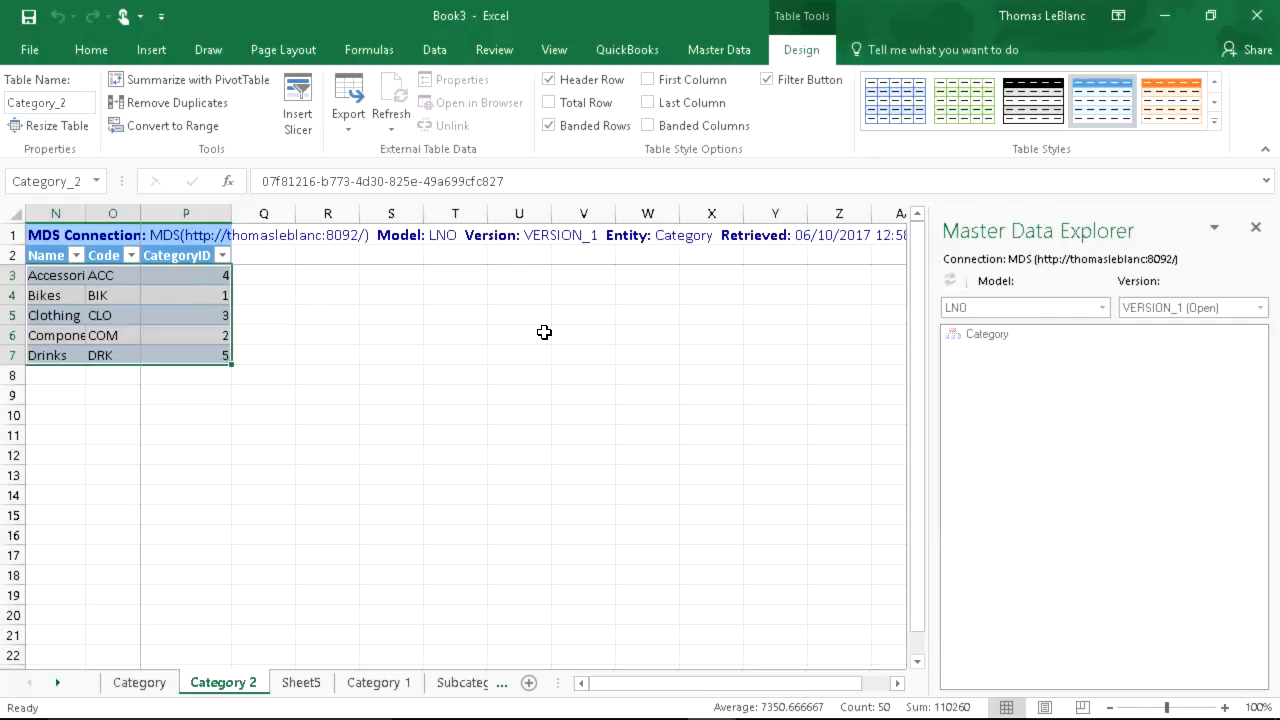
Copy the SubcategoryID and CategoryCode columns with headers from the Subcategory worksheet into a new worksheet.
left_click(370, 684)
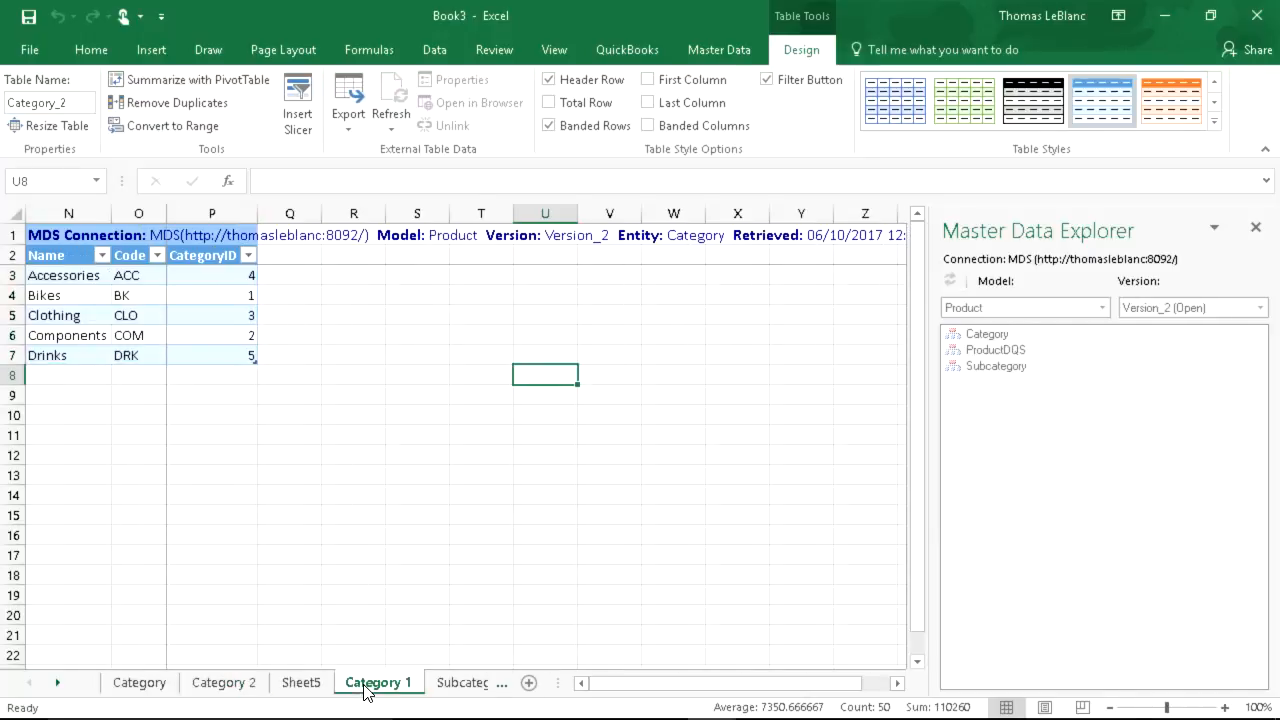
left_click(300, 683)
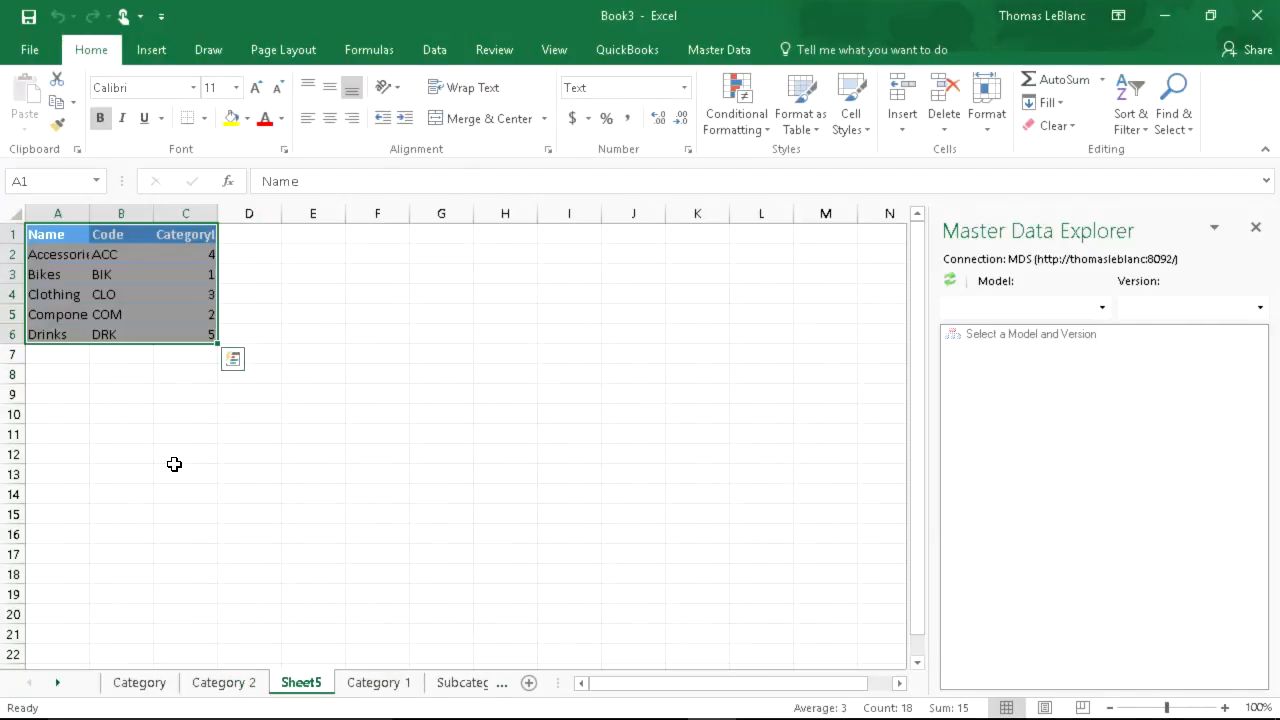
left_click(210, 683)
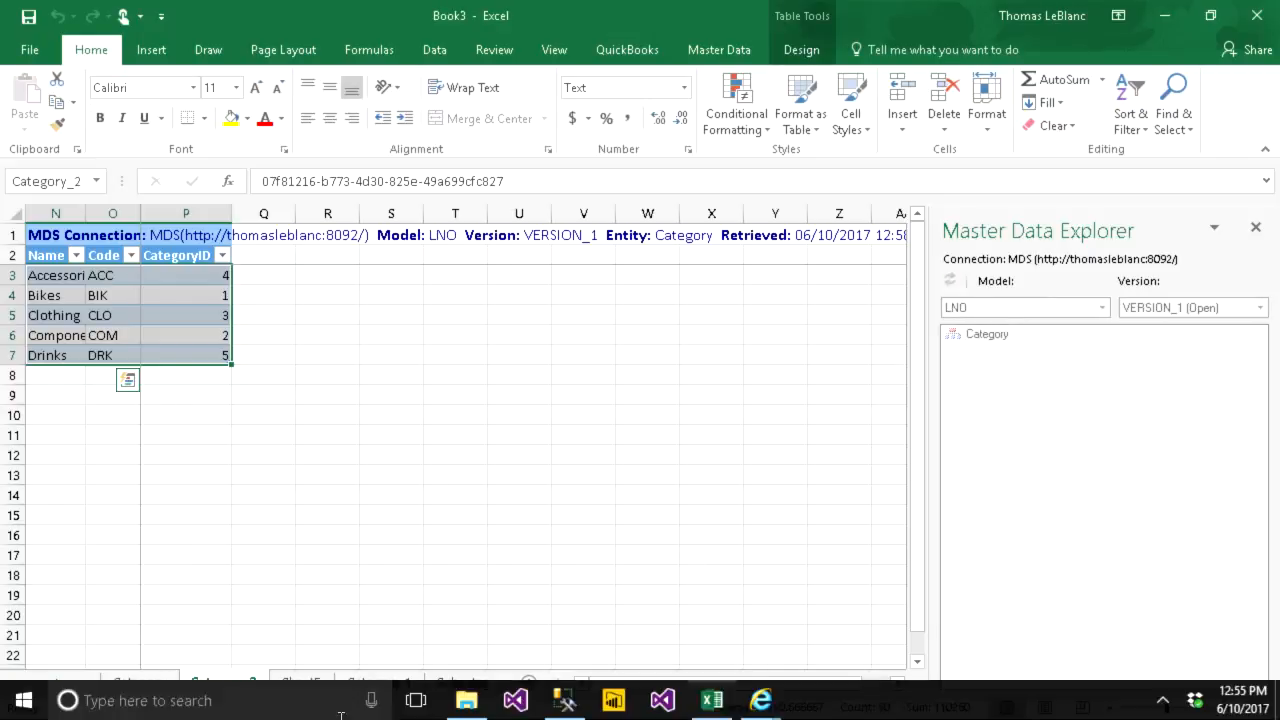
left_click(465, 683)
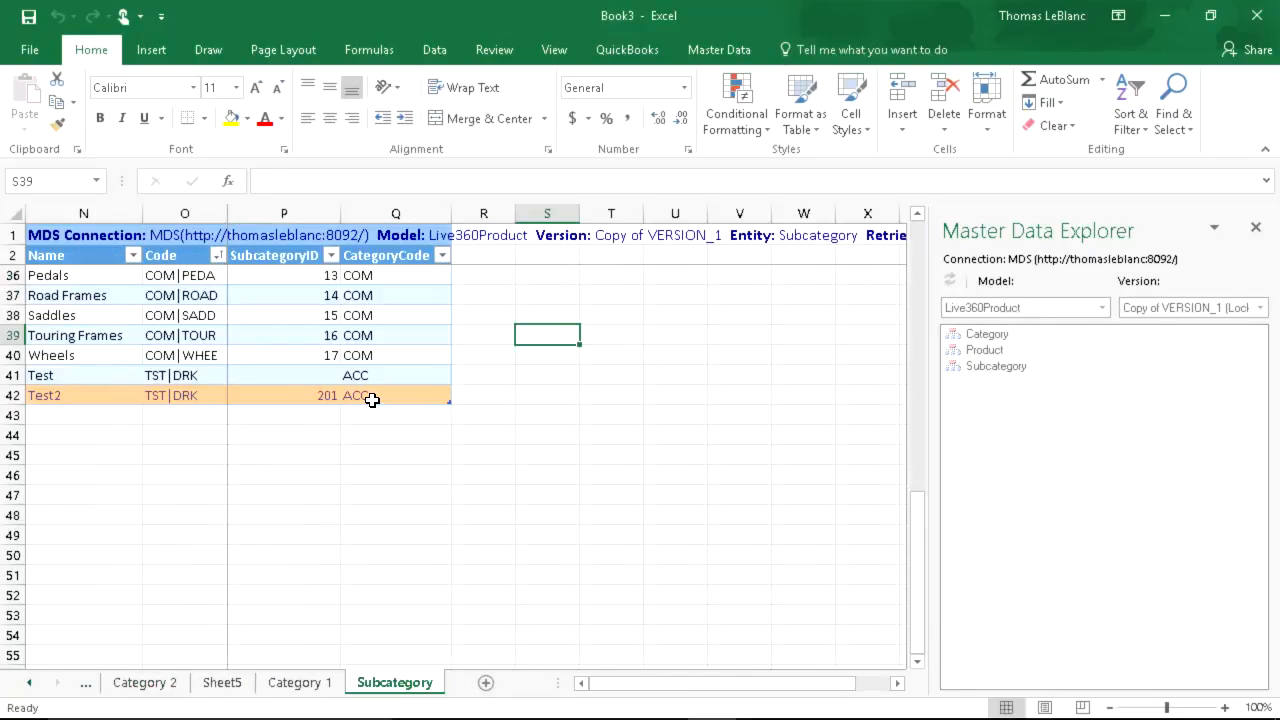
left_click(371, 399)
key("shift+Left")
key("ctrl+shift+Up")
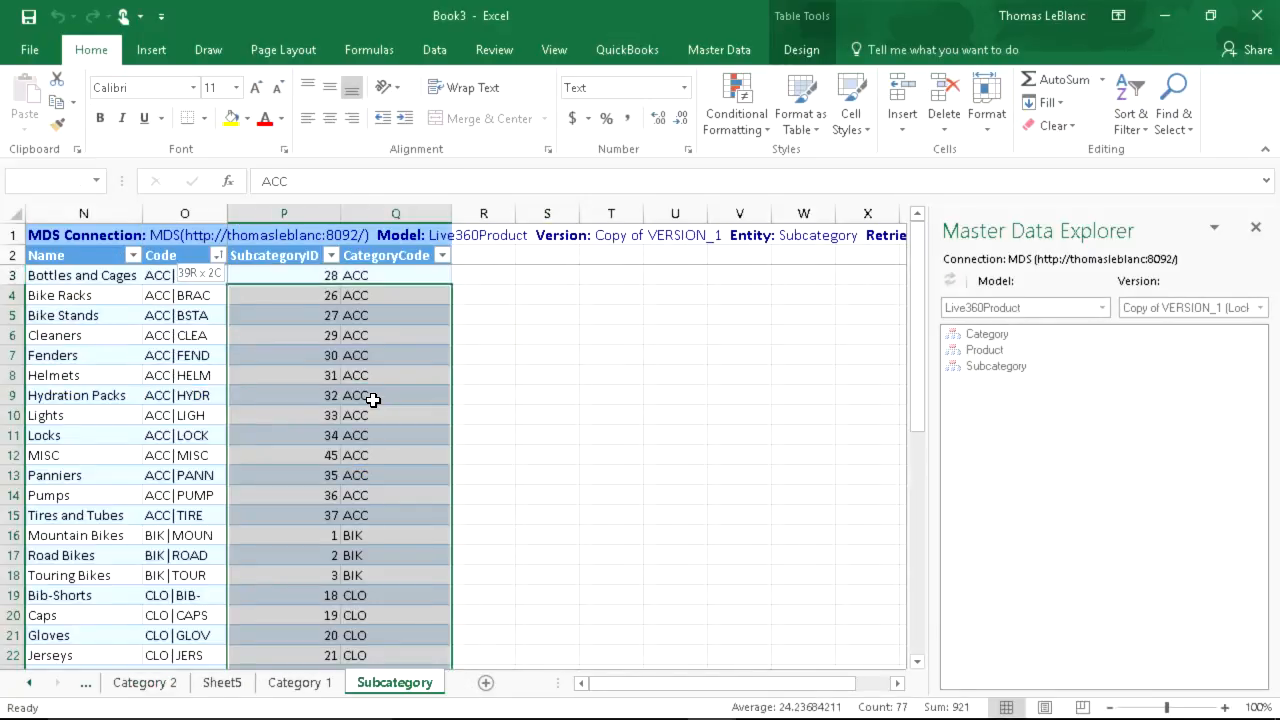
key("ctrl+c")
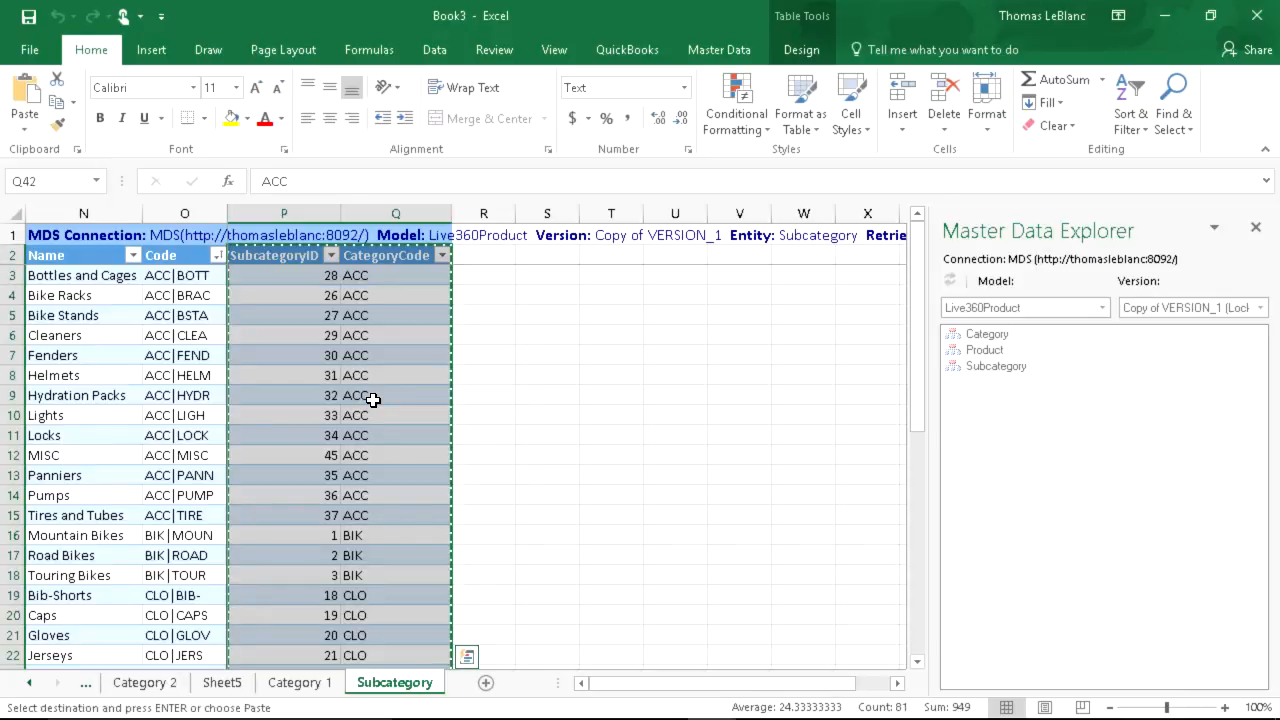
left_click(485, 682)
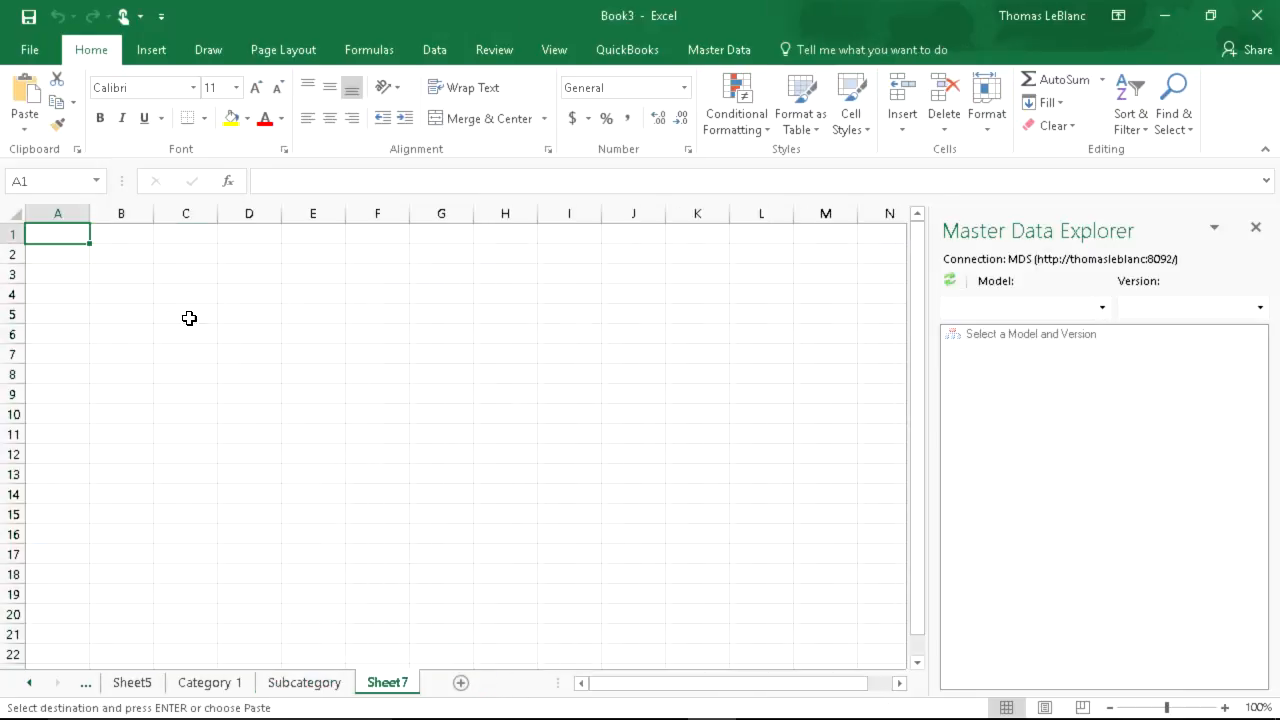
key("ctrl+v")
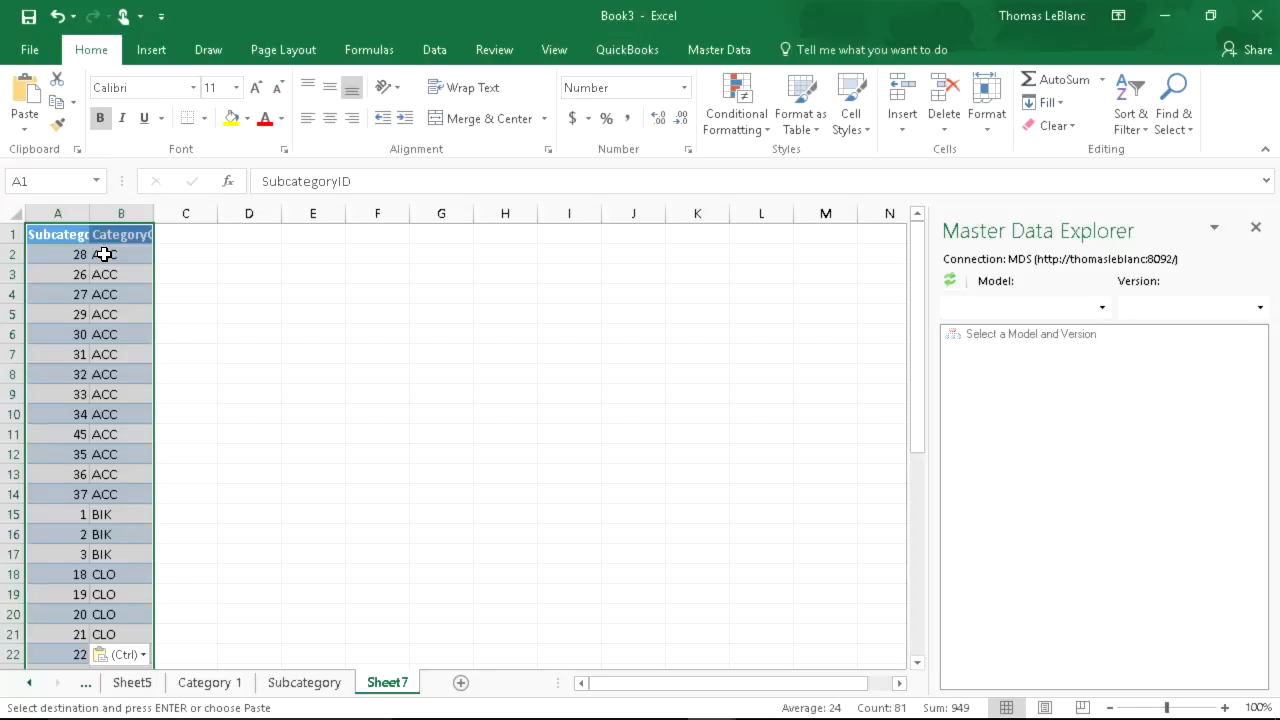
Copy the full four-column Subcategory table with headers over the partial data in Sheet7, starting at A1.
left_click(327, 684)
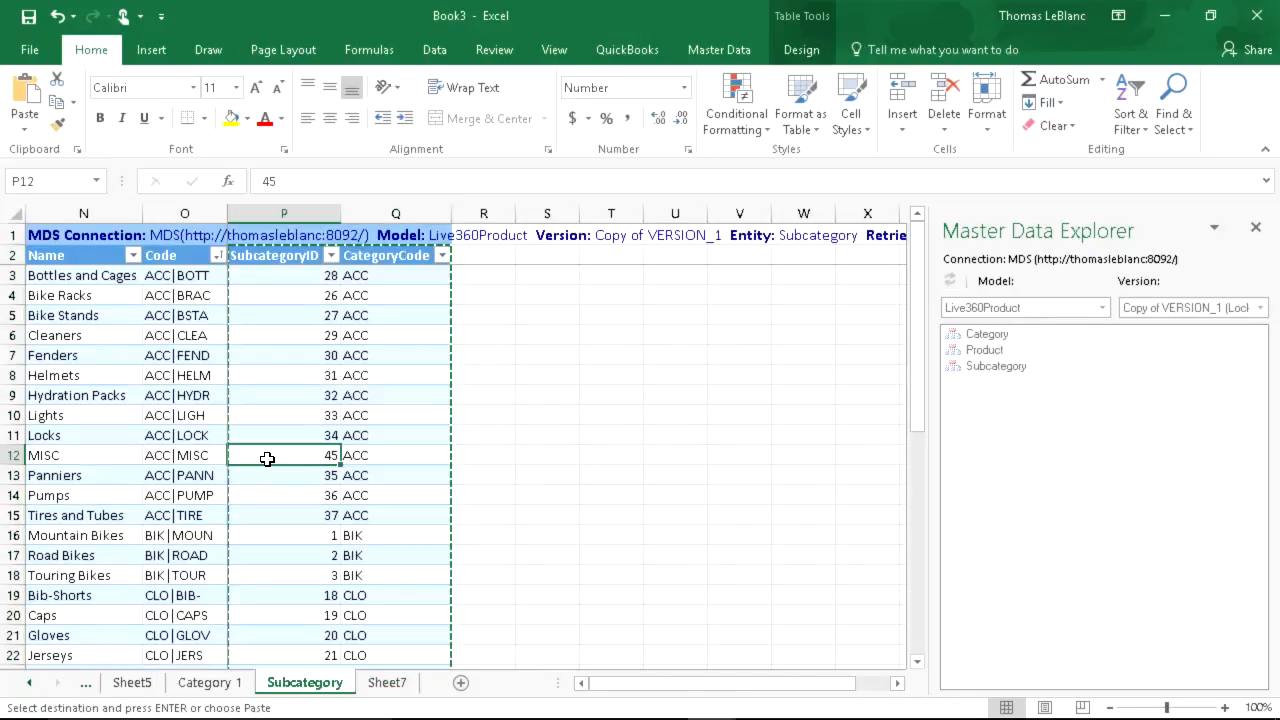
key("Up")
key("Up")
key("Up")
key("Up")
key("Up")
key("Up")
key("Up")
key("Up")
key("Up")
key("Up")
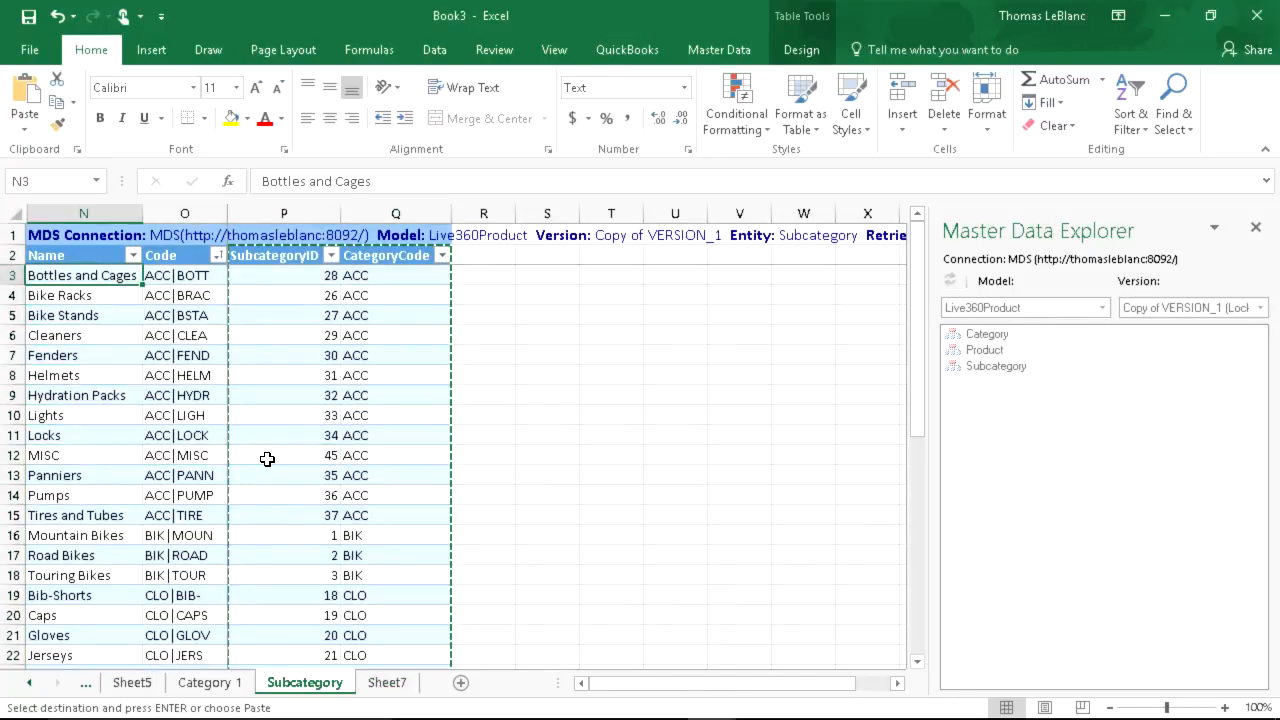
key("shift+Right")
key("shift+Right")
key("shift+Right")
key("ctrl+shift+Down")
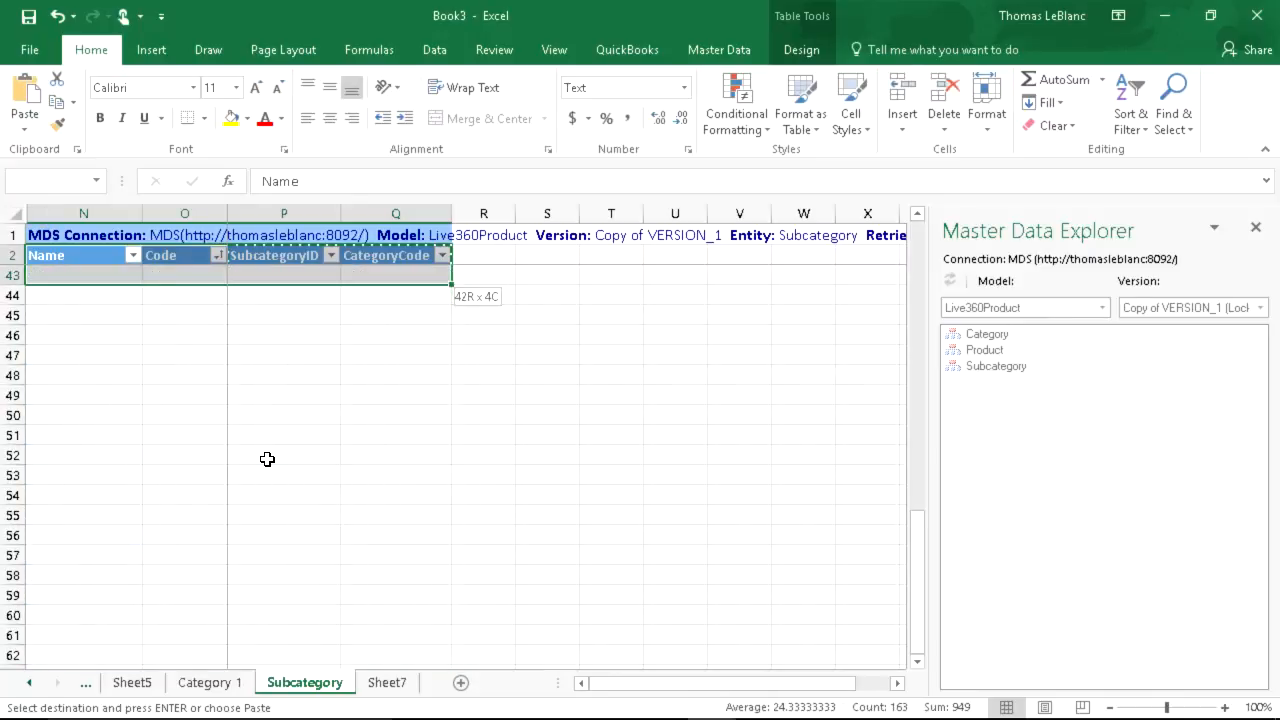
key("shift+Up")
key("shift+Up")
key("shift+Down")
key("shift+Down")
key("ctrl+c")
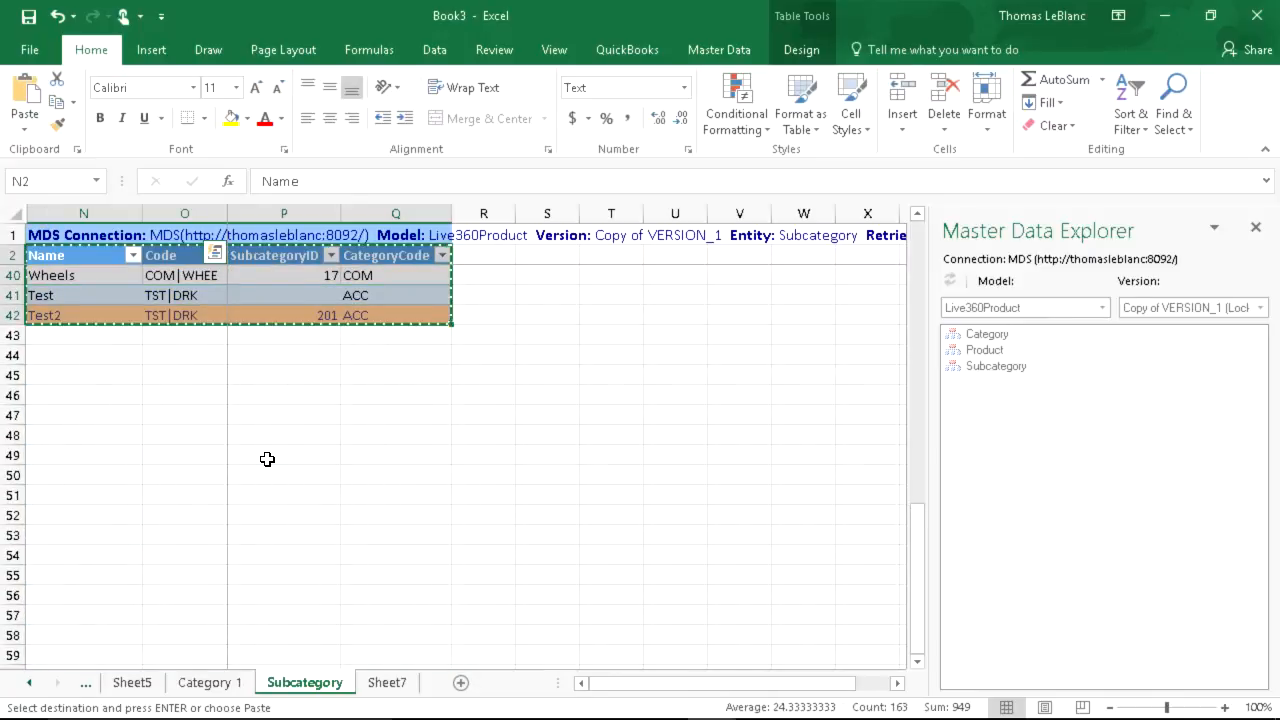
left_click(387, 682)
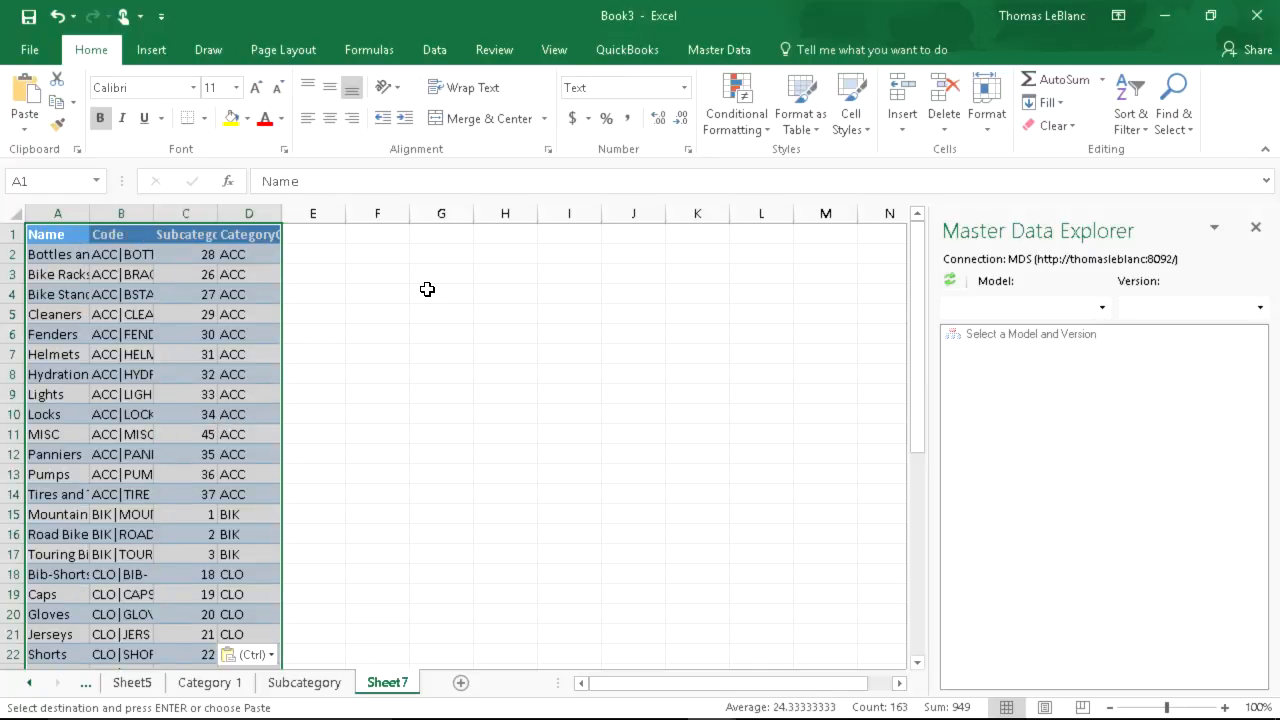
Start creating an entity from the pasted range A1:D41 in model LNO, VERSION_1, and name it Subcategory.
left_click(716, 50)
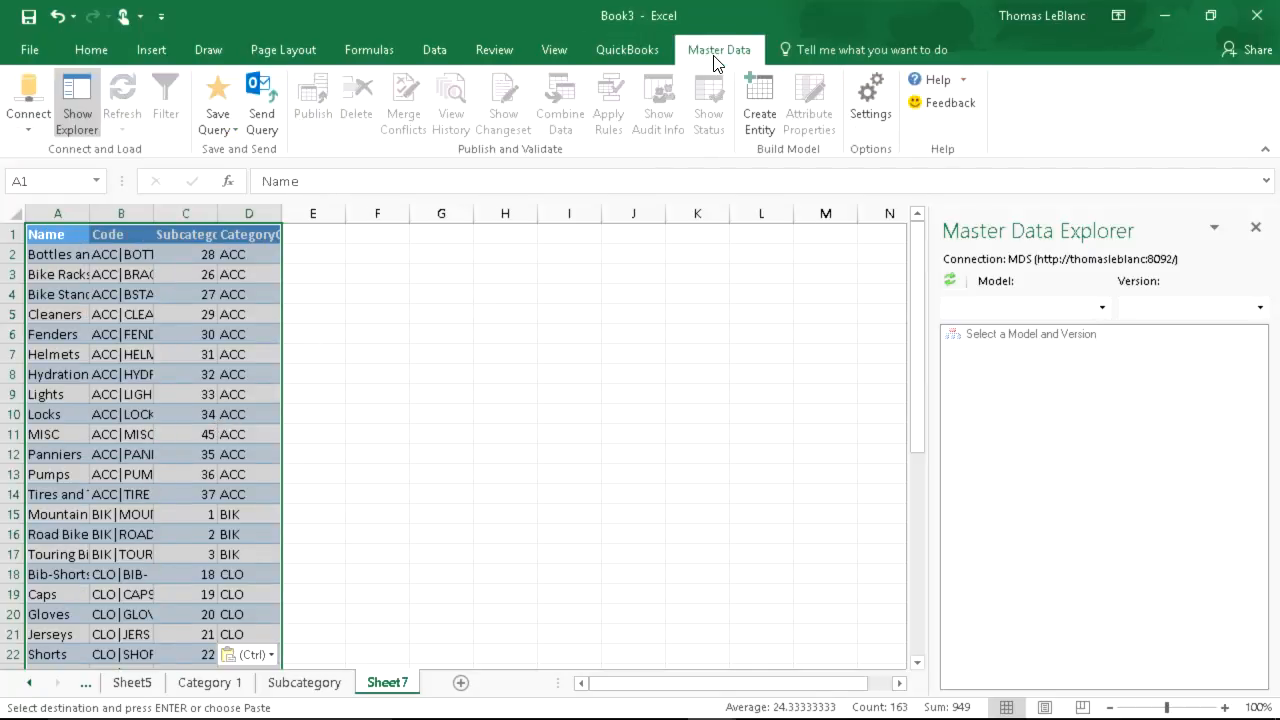
left_click(756, 104)
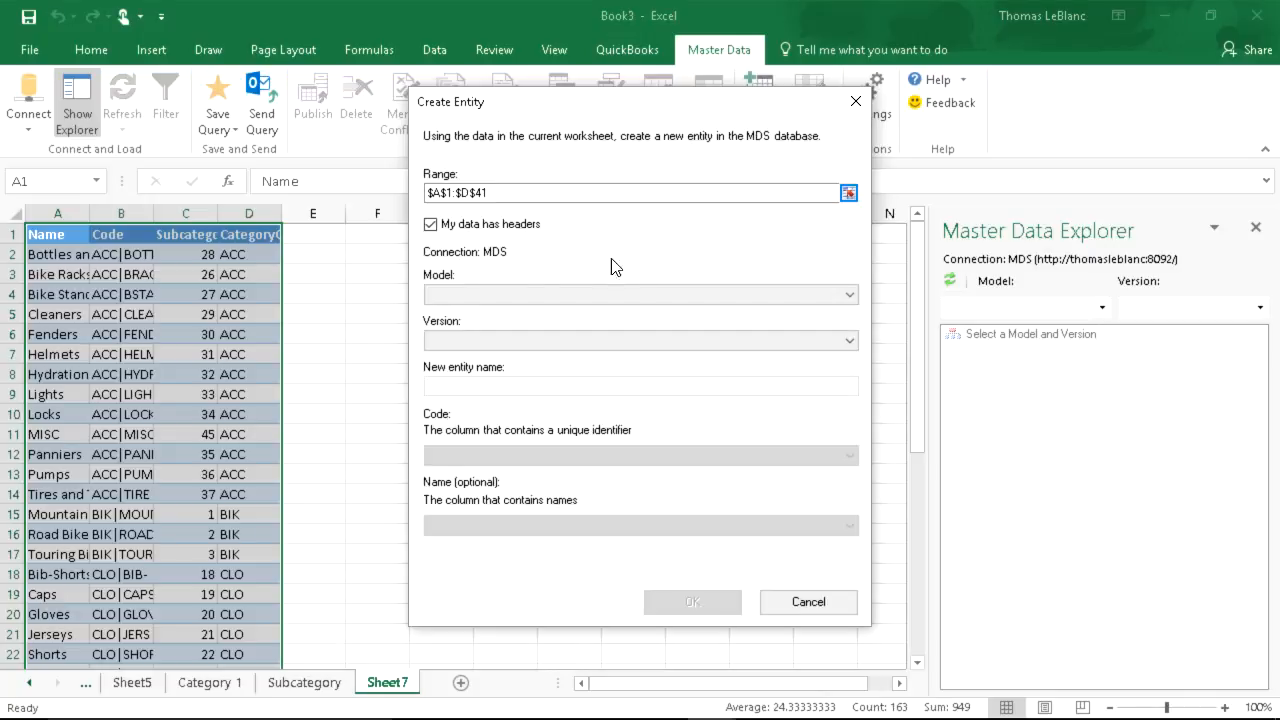
left_click(498, 294)
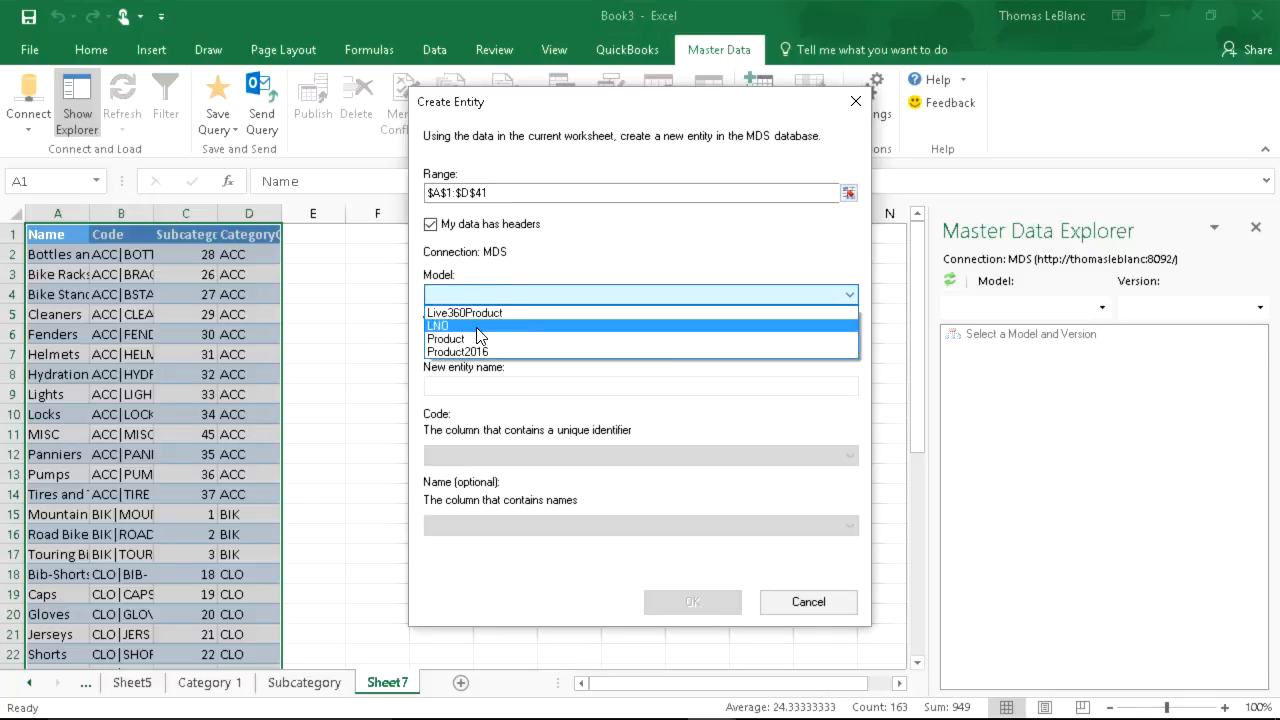
left_click(485, 320)
left_click(482, 385)
left_click(482, 385)
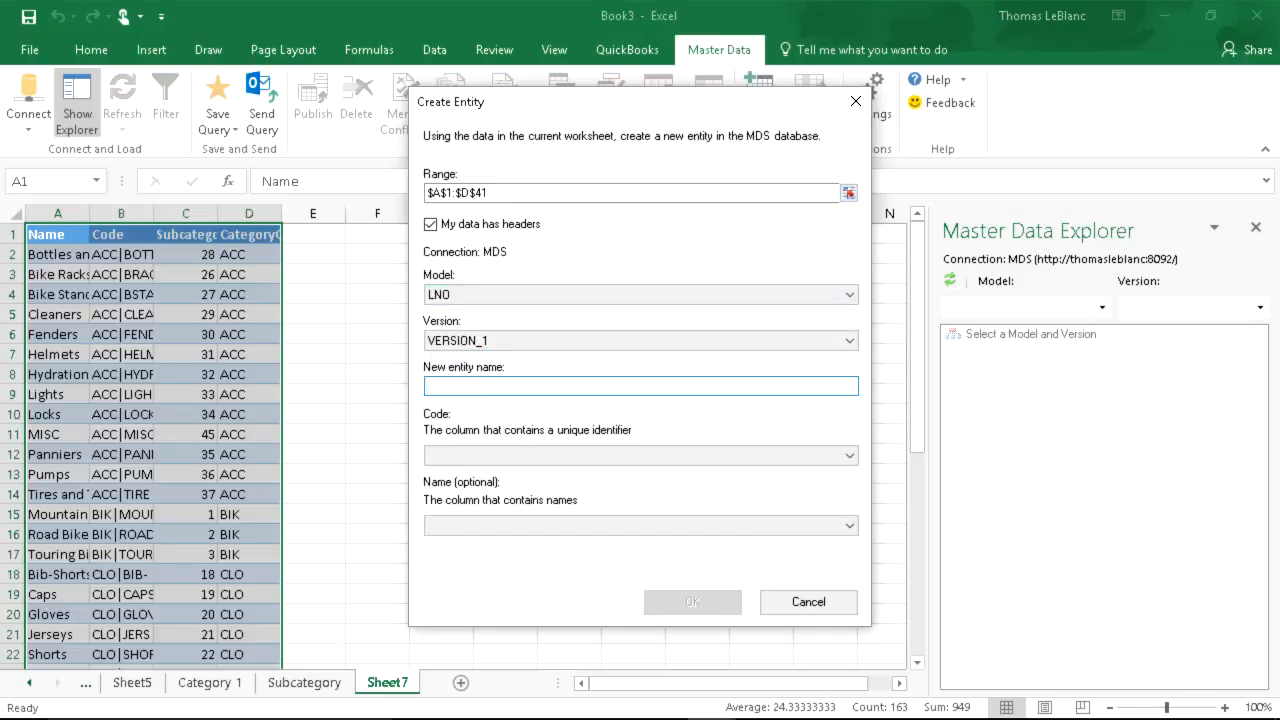
key("Tab")
Use the Code column as unique identifier and the Name column for names, and create the Subcategory entity.
left_click(489, 458)
left_click(478, 500)
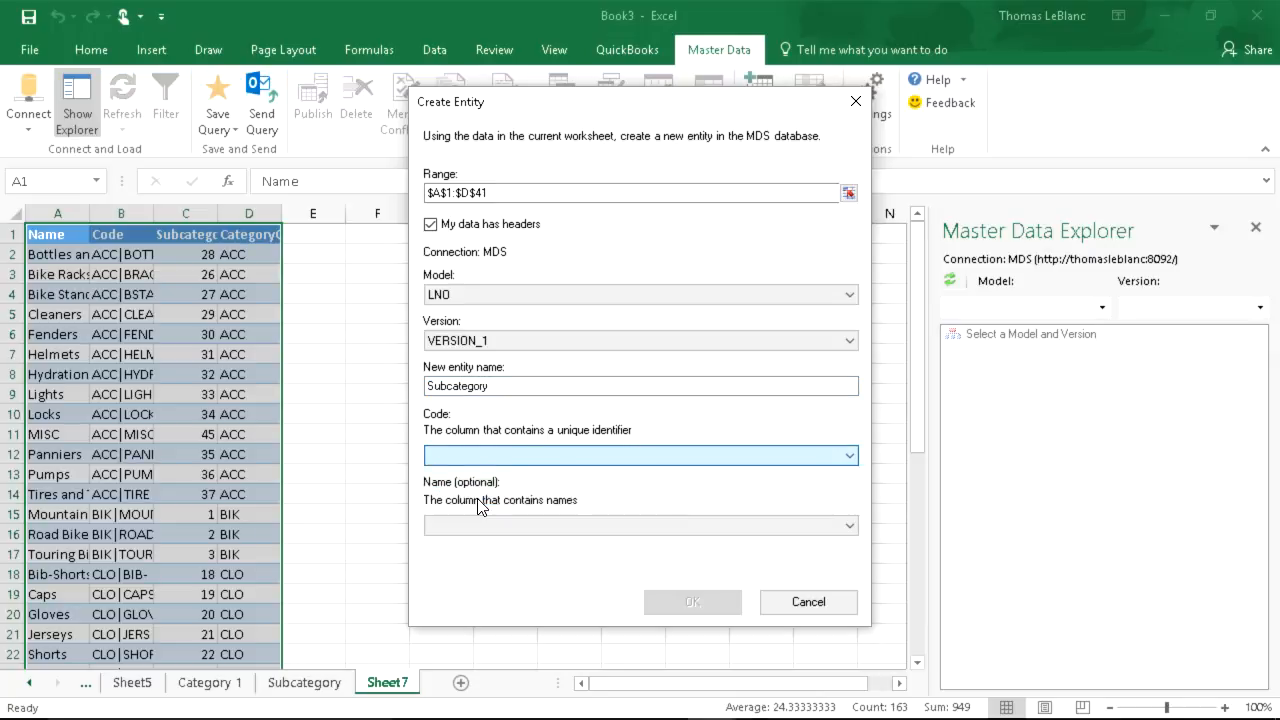
left_click(500, 526)
left_click(540, 556)
left_click(686, 601)
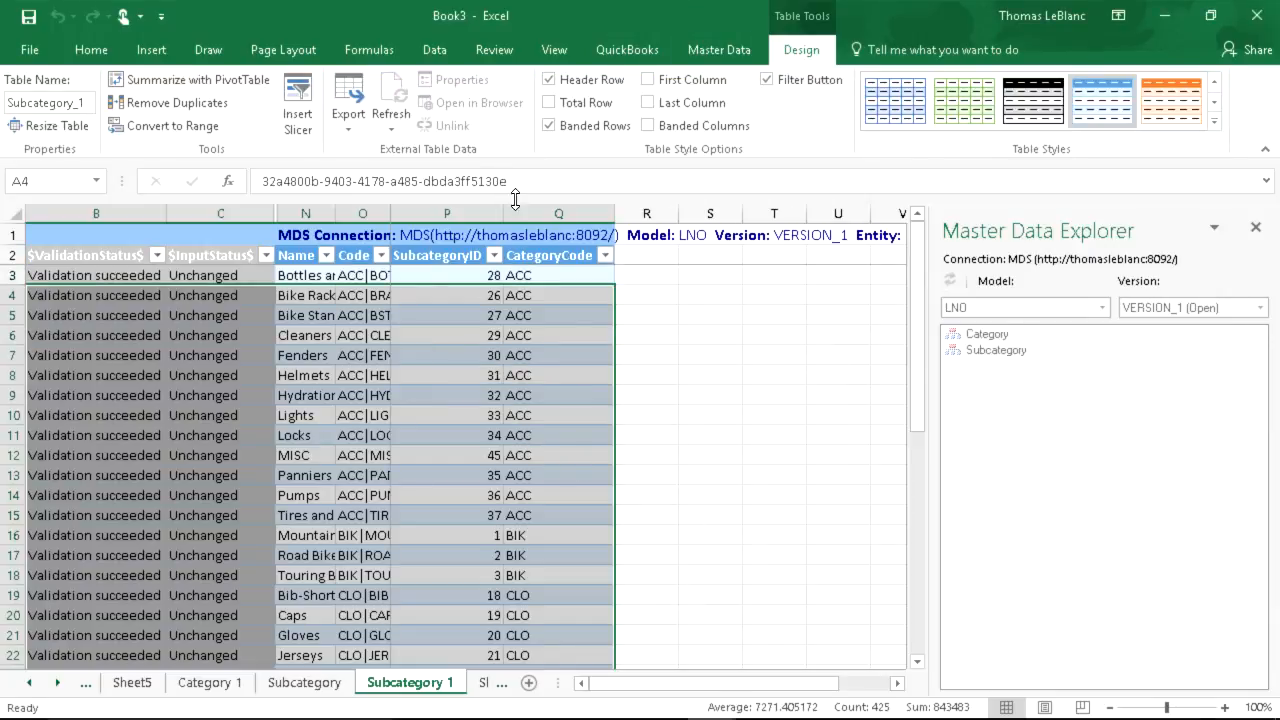
Review the filter settings of the LNO model's Subcategory entity and leave them without loading data.
left_click(712, 50)
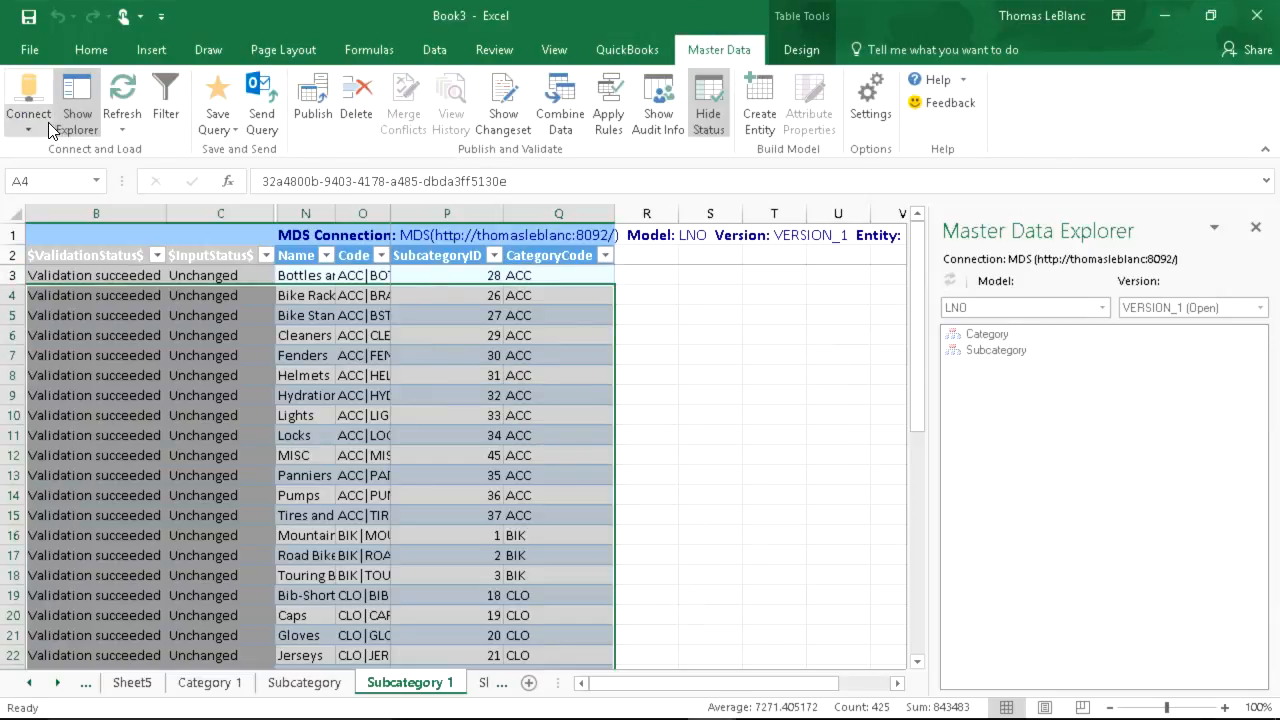
left_click(122, 98)
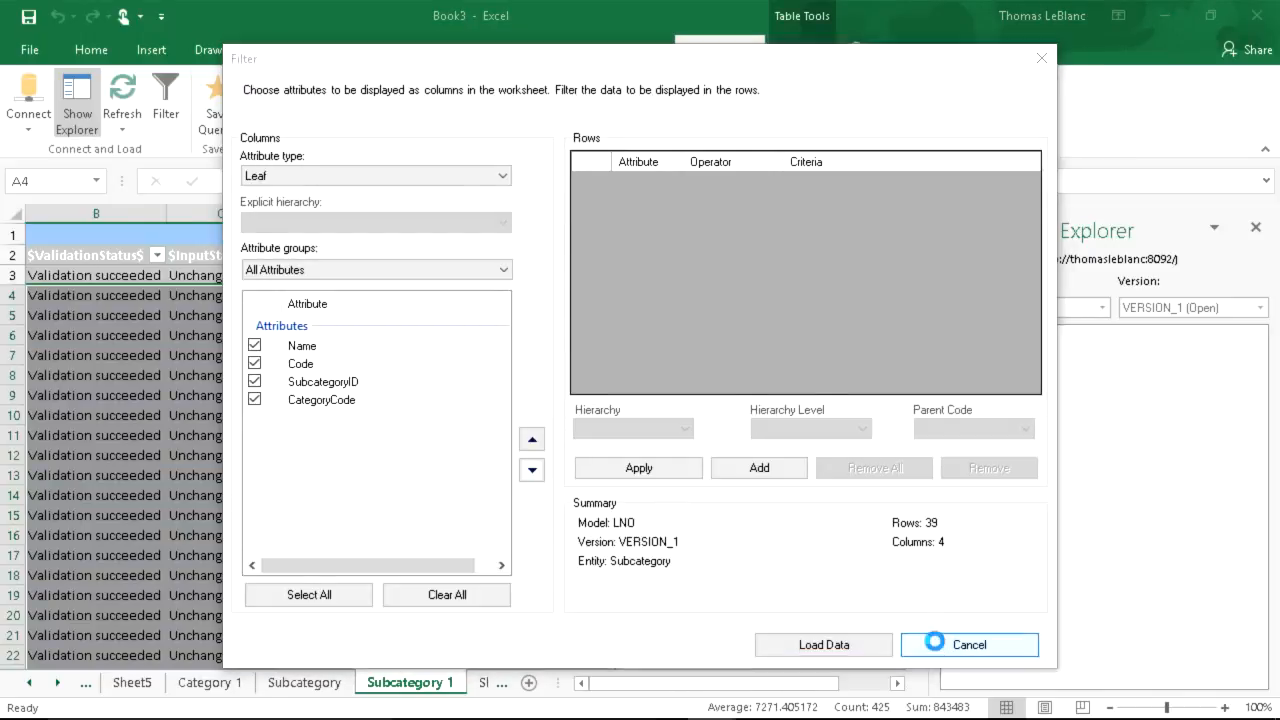
left_click(943, 645)
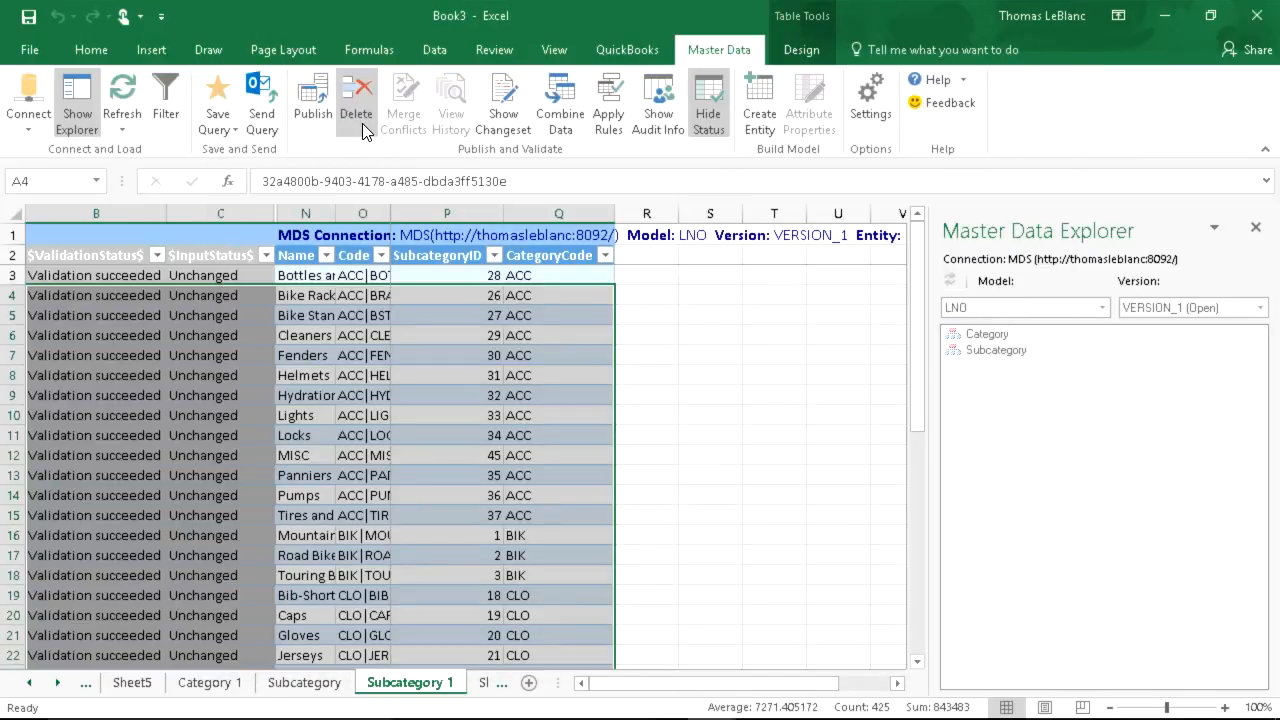